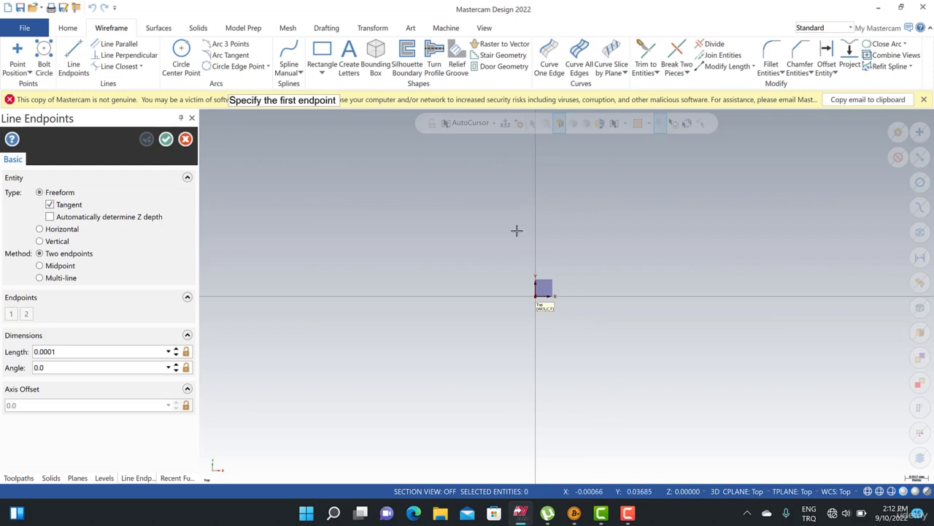
Draw a vertical line straight up from the origin and set its length to 15 mm
{"action": "scroll", "coordinate": [527, 272], "scroll_direction": "up", "scroll_amount": 3}
{"action": "scroll", "coordinate": [542, 348], "scroll_direction": "up", "scroll_amount": 2}
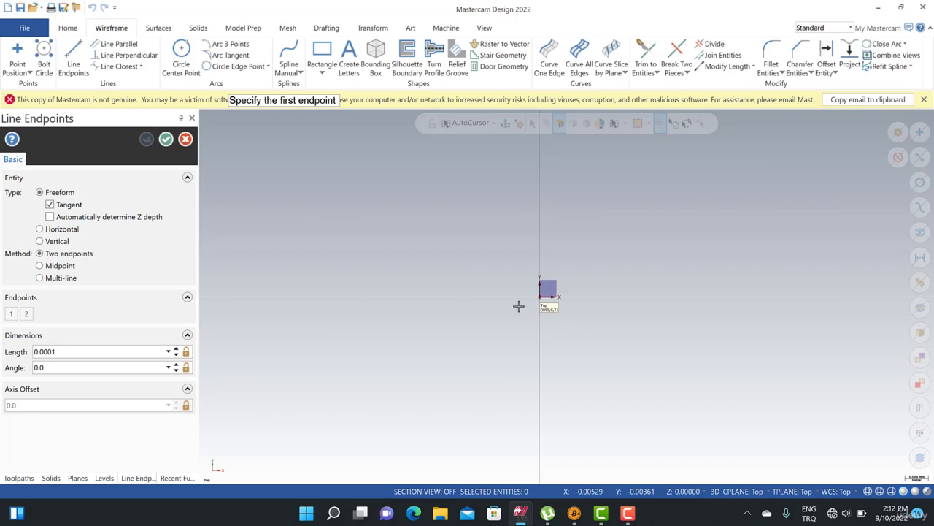
{"action": "key", "text": "Escape"}
{"action": "left_click", "coordinate": [73, 58]}
{"action": "left_click", "coordinate": [540, 296]}
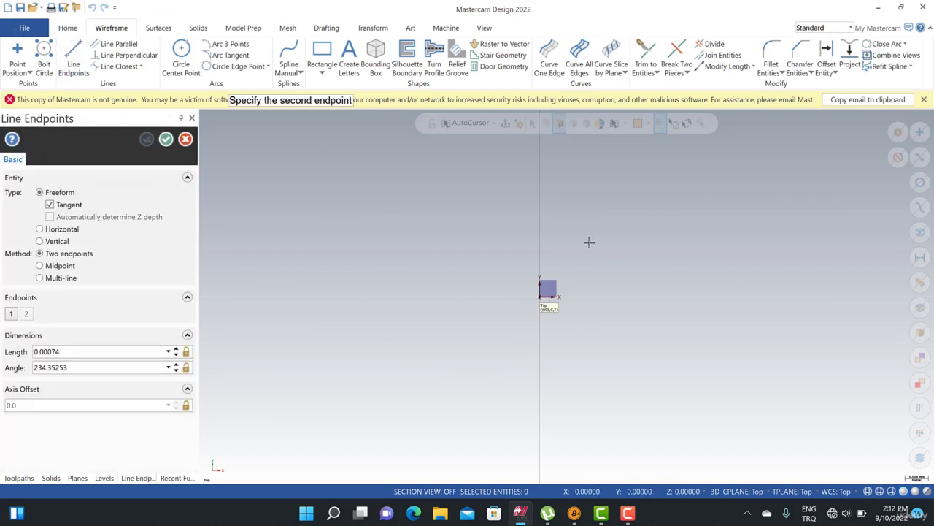
{"action": "left_click", "coordinate": [541, 212]}
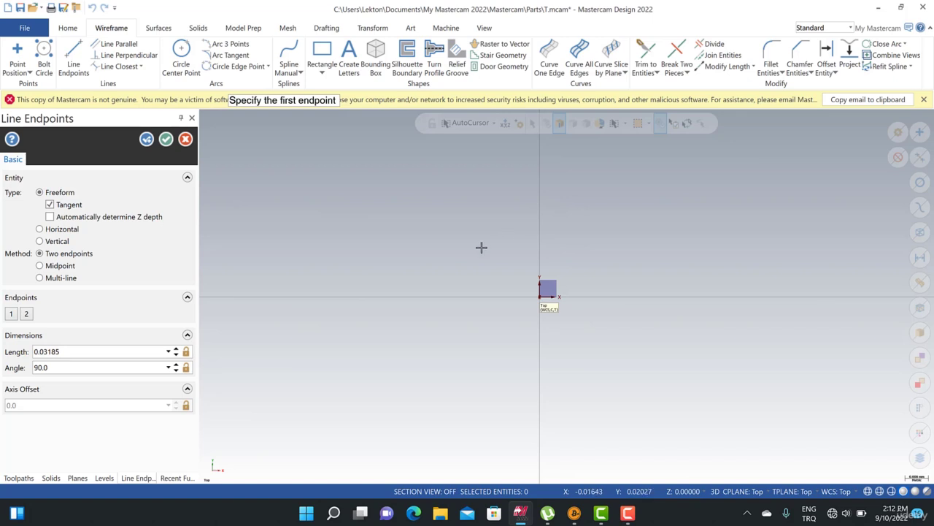
{"action": "left_click", "coordinate": [64, 352]}
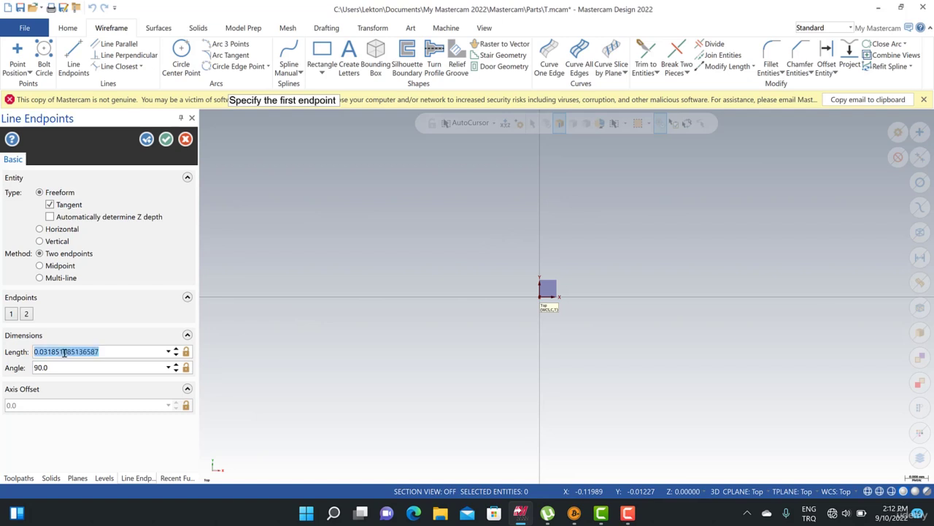
{"action": "type", "text": "15.0"}
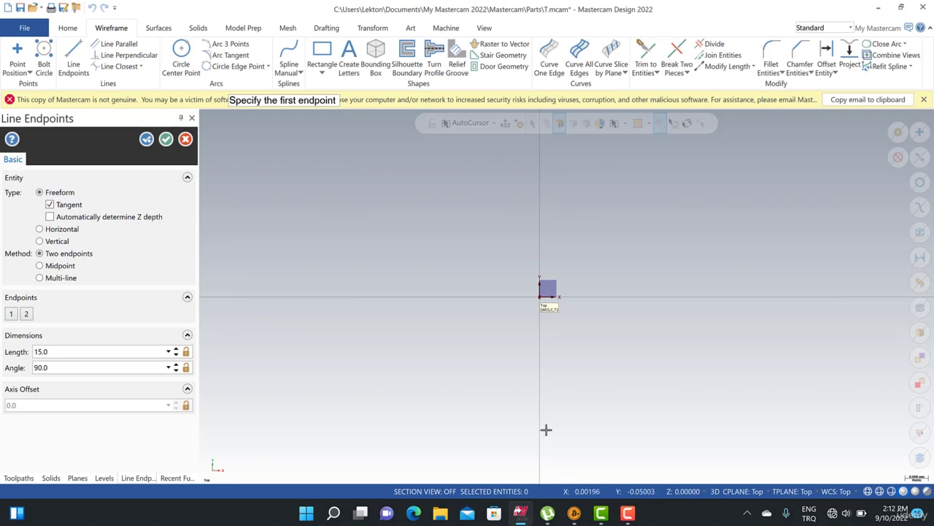
{"action": "scroll", "coordinate": [501, 329], "scroll_direction": "down", "scroll_amount": 3}
{"action": "scroll", "coordinate": [535, 345], "scroll_direction": "down", "scroll_amount": 1}
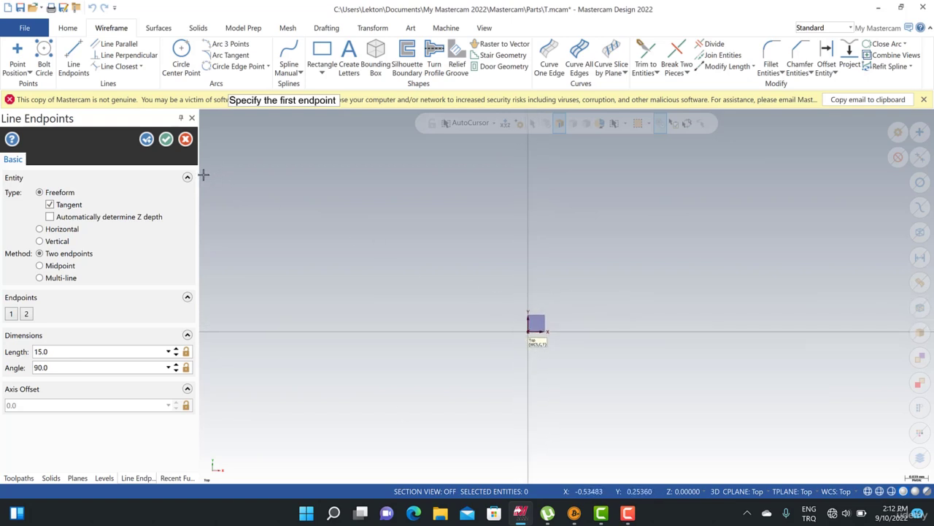
{"action": "left_click", "coordinate": [166, 139]}
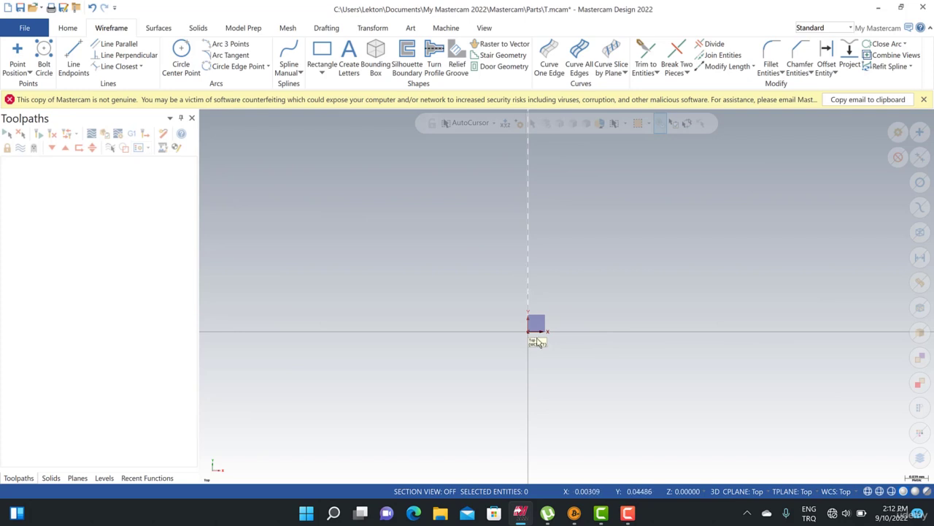
Inspect the full extent of the vertical line above the origin
{"action": "scroll", "coordinate": [538, 343], "scroll_direction": "down", "scroll_amount": 6}
{"action": "scroll", "coordinate": [512, 373], "scroll_direction": "down", "scroll_amount": 1}
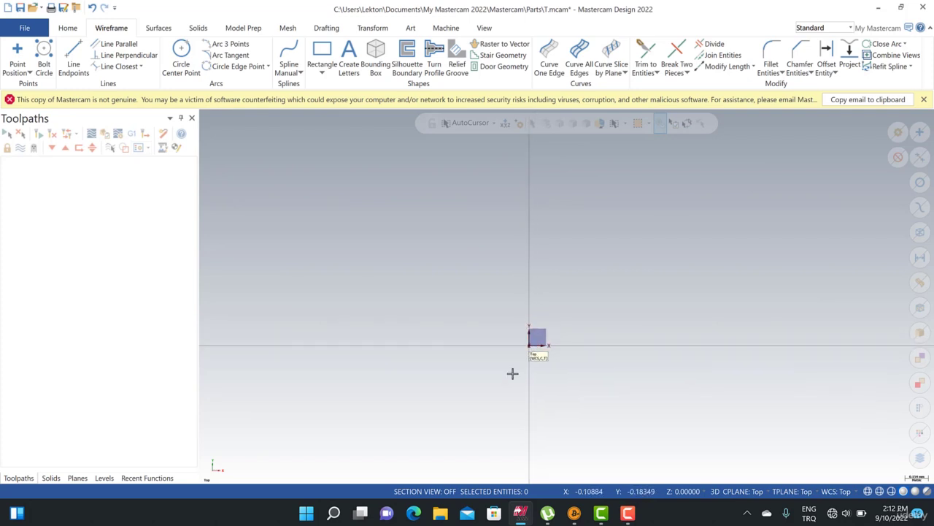
{"action": "scroll", "coordinate": [512, 373], "scroll_direction": "down", "scroll_amount": 4}
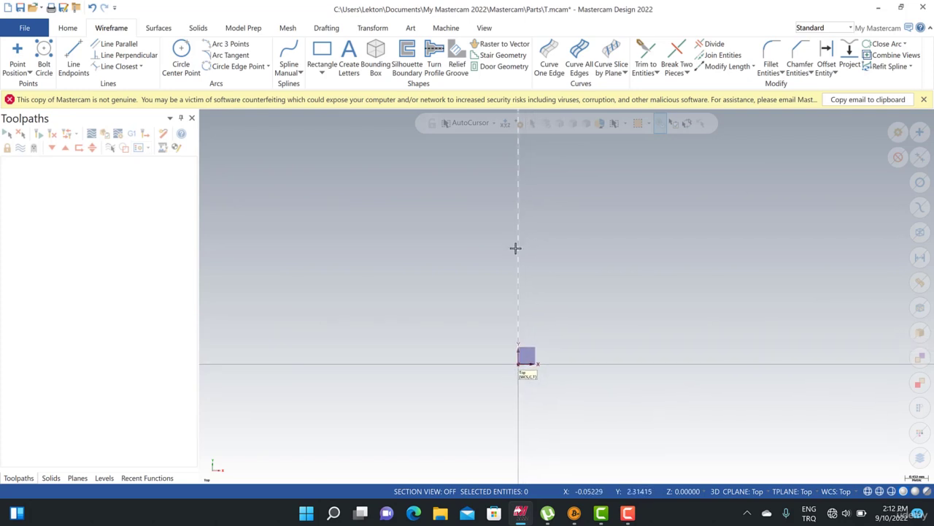
{"action": "scroll", "coordinate": [531, 374], "scroll_direction": "down", "scroll_amount": 5}
{"action": "scroll", "coordinate": [531, 374], "scroll_direction": "down", "scroll_amount": 2}
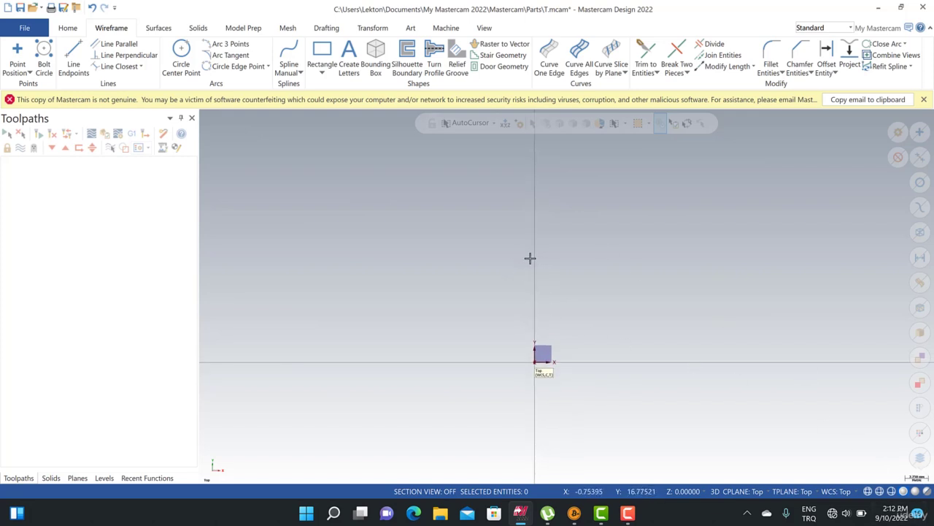
{"action": "scroll", "coordinate": [515, 300], "scroll_direction": "up", "scroll_amount": 1}
{"action": "scroll", "coordinate": [515, 301], "scroll_direction": "up", "scroll_amount": 1}
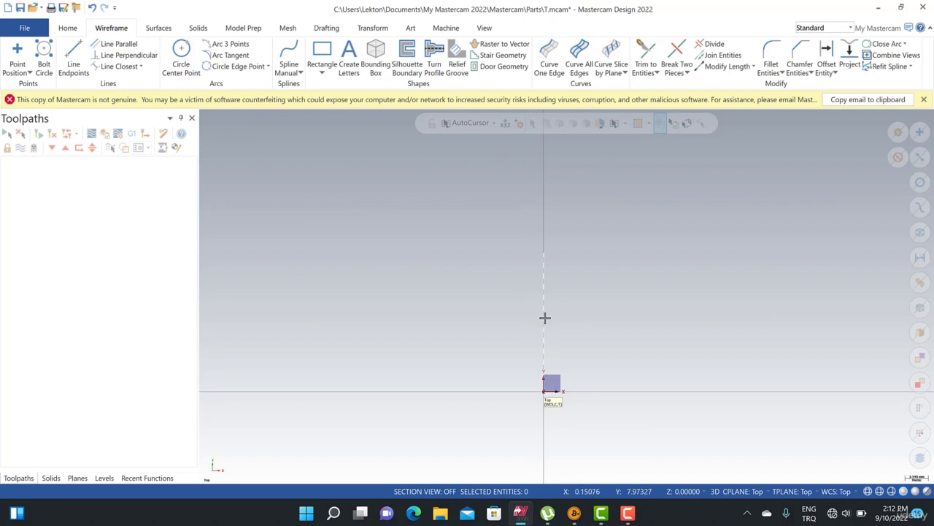
Try a nearly horizontal line about 15.3 mm long leftward from the vertical line's upper endpoint, and delete it
{"action": "left_click", "coordinate": [73, 57]}
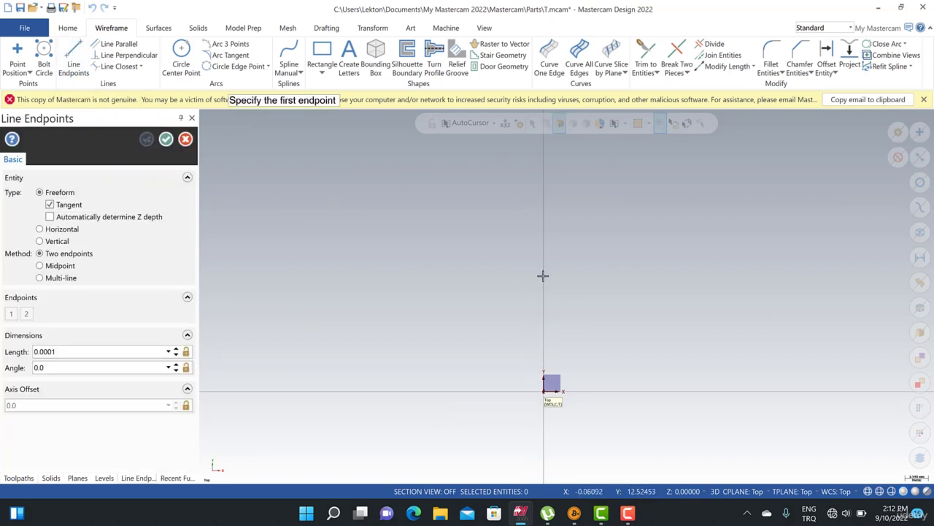
{"action": "left_click", "coordinate": [548, 254]}
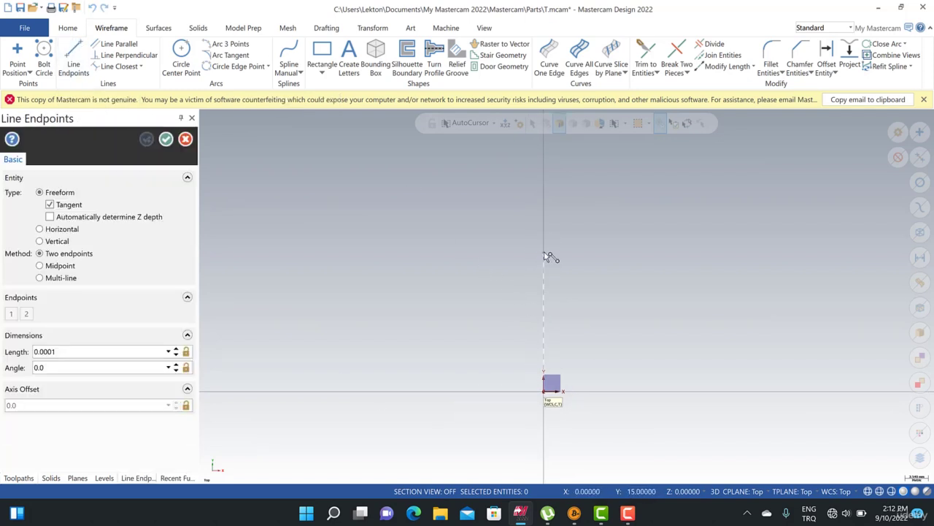
{"action": "left_click", "coordinate": [404, 258]}
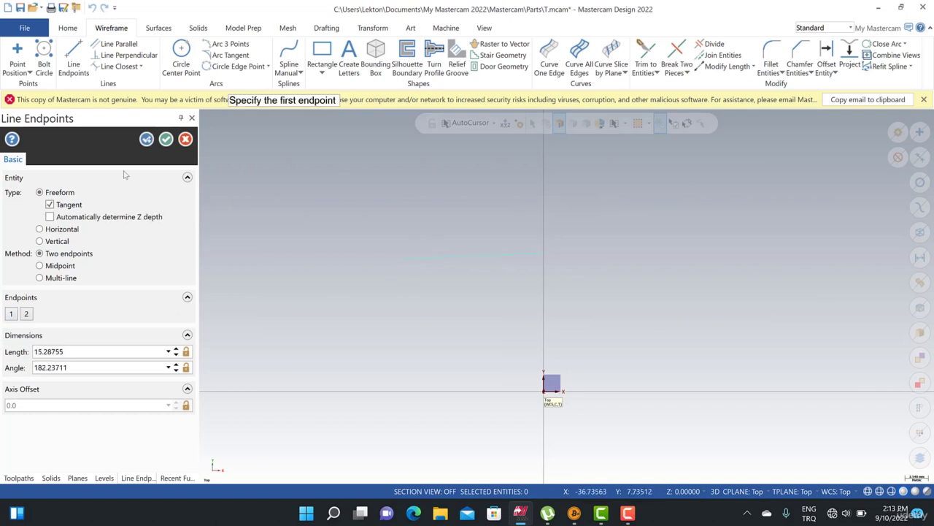
{"action": "key", "text": "Escape"}
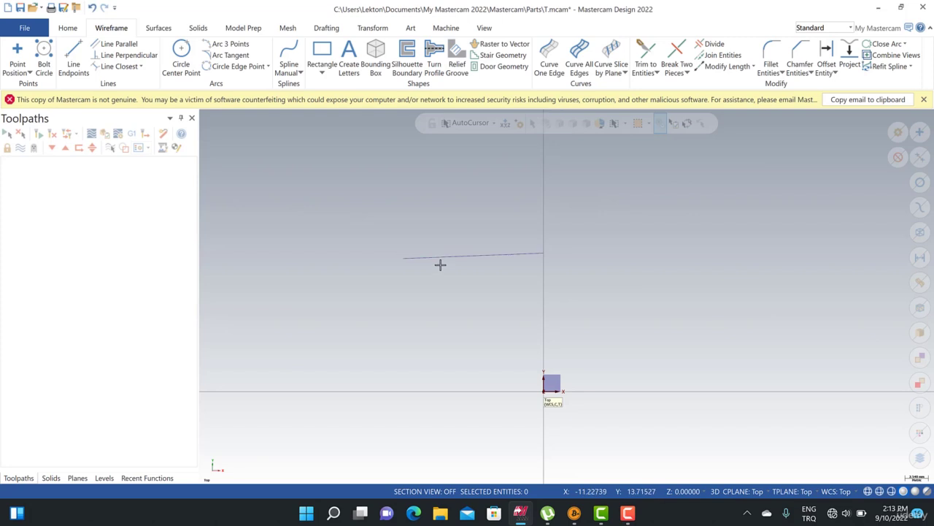
{"action": "left_click", "coordinate": [437, 257]}
{"action": "key", "text": "Delete"}
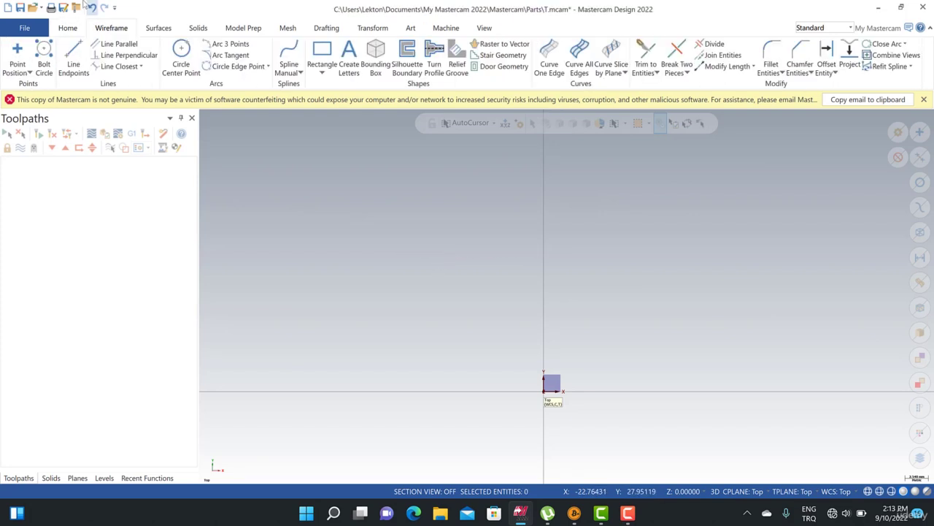
{"action": "left_click", "coordinate": [73, 59]}
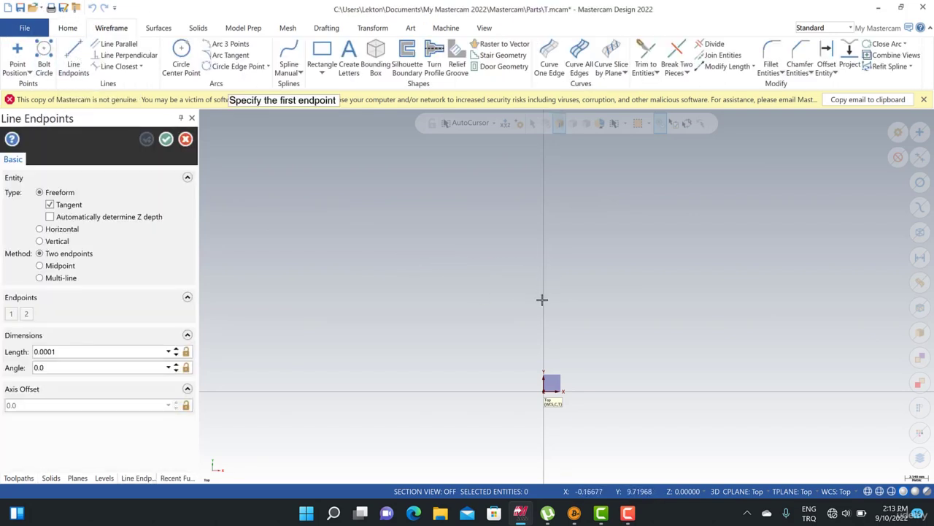
{"action": "left_click", "coordinate": [545, 251]}
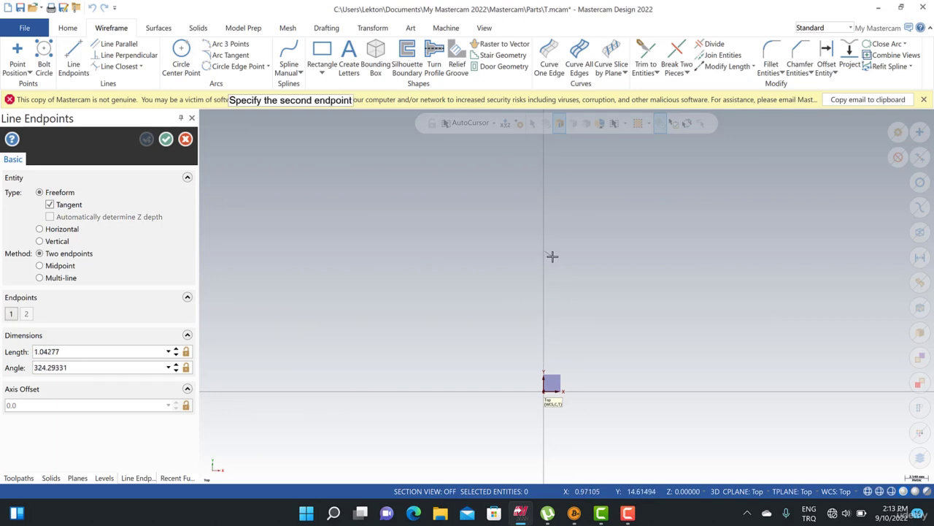
{"action": "key", "text": "Escape"}
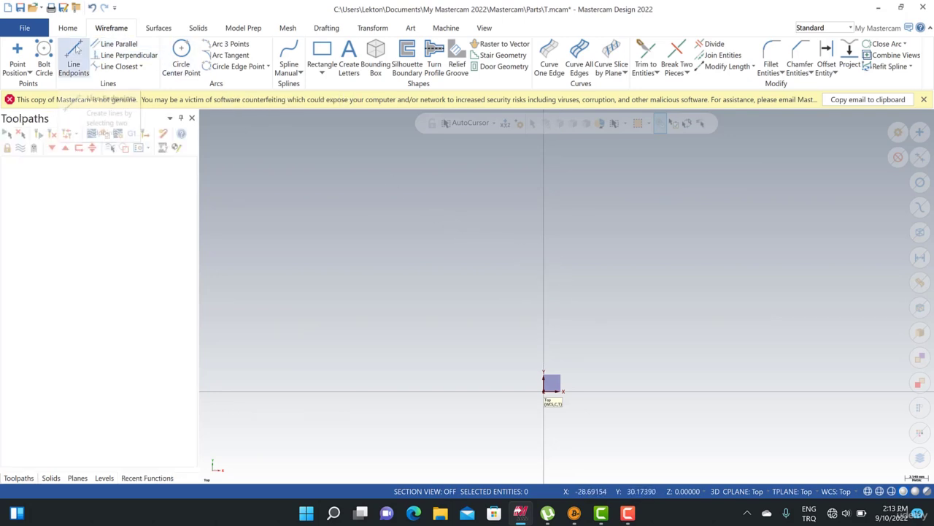
{"action": "left_click", "coordinate": [73, 60]}
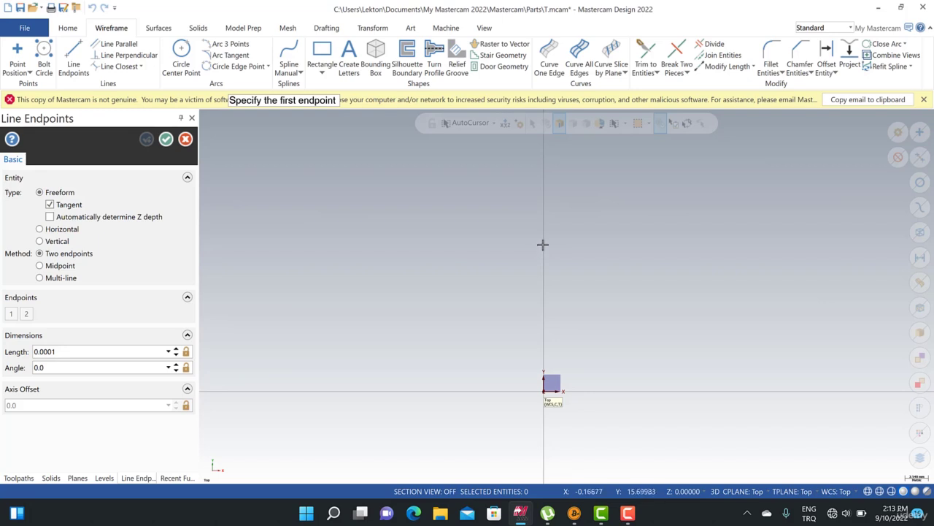
{"action": "key", "text": "Escape"}
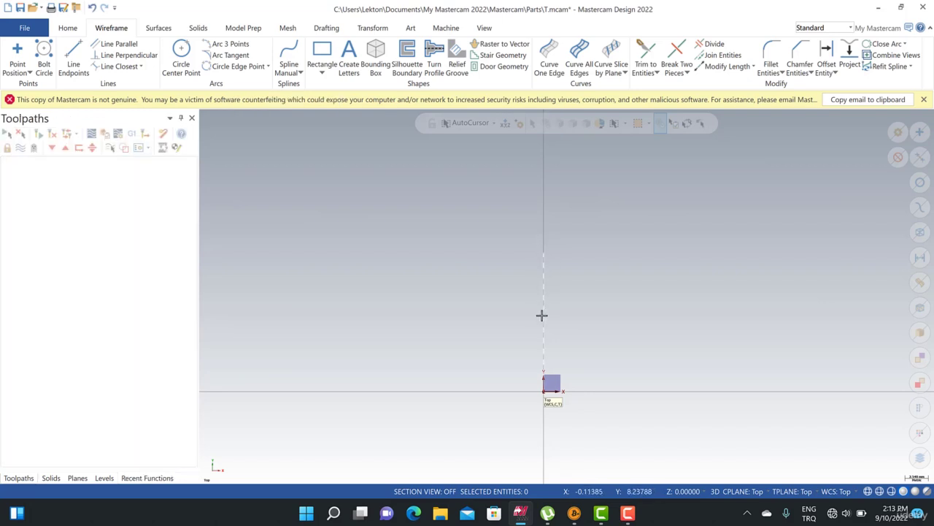
{"action": "left_click", "coordinate": [545, 308]}
{"action": "key", "text": "Escape"}
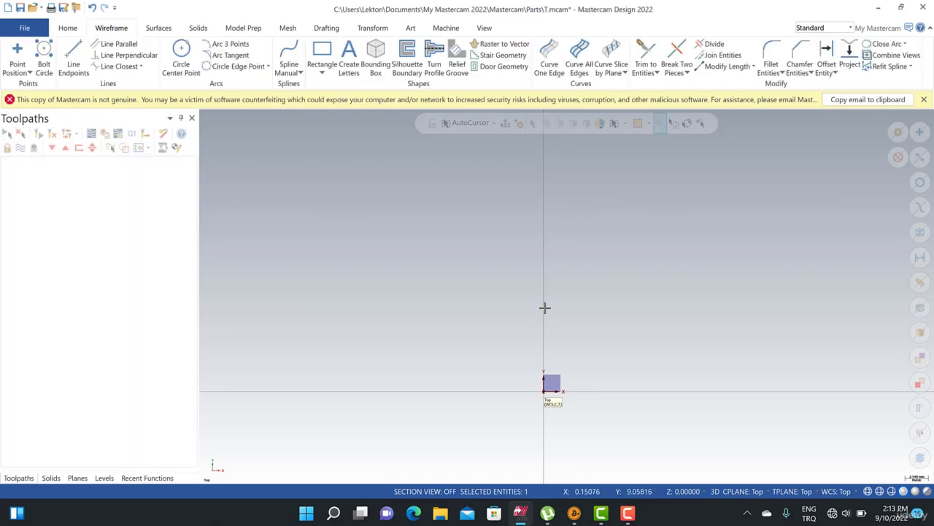
Set the wireframe color for new entities to red
{"action": "right_click", "coordinate": [425, 174]}
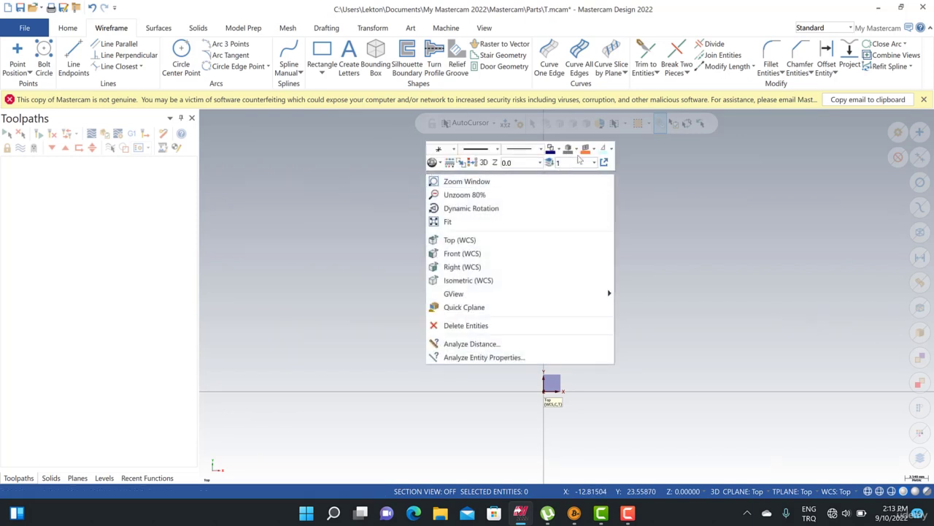
{"action": "left_click", "coordinate": [553, 149]}
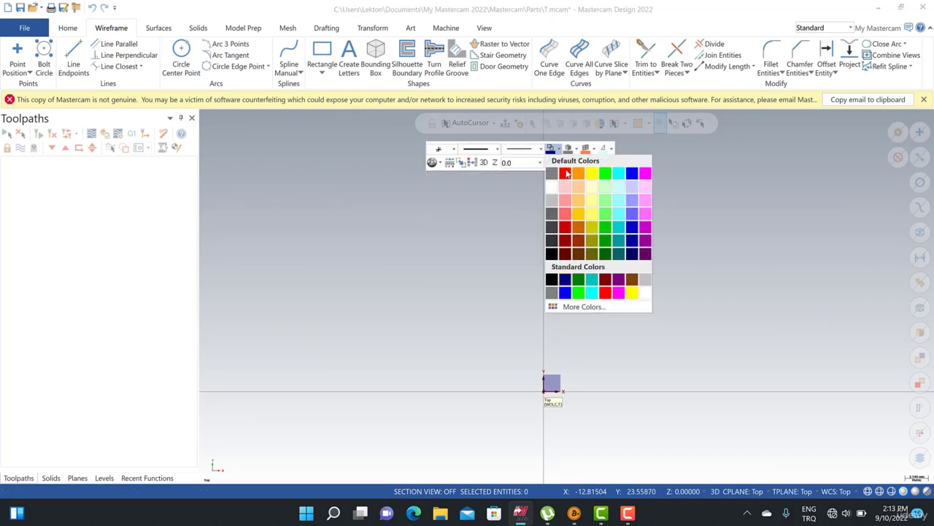
{"action": "left_click", "coordinate": [566, 173]}
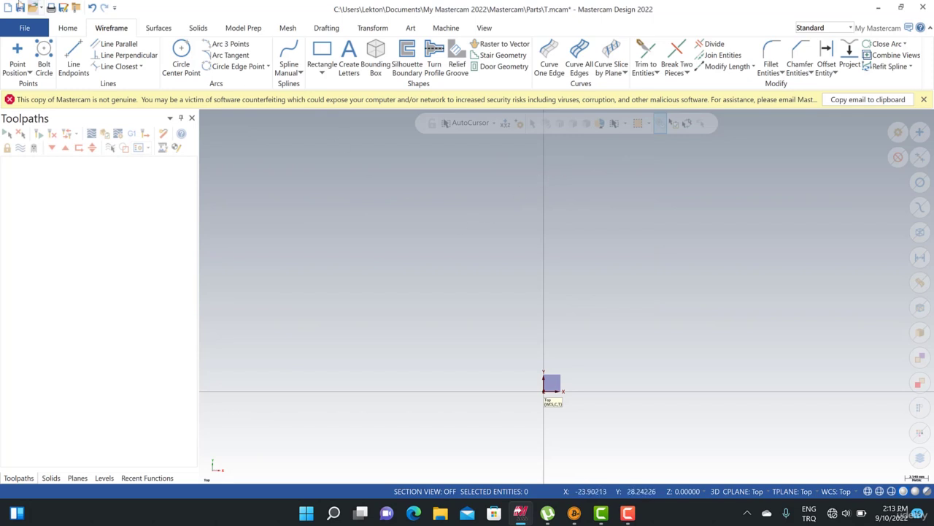
Draw a red vertical line upward from the origin and set its length to 15 mm
{"action": "left_click", "coordinate": [73, 58]}
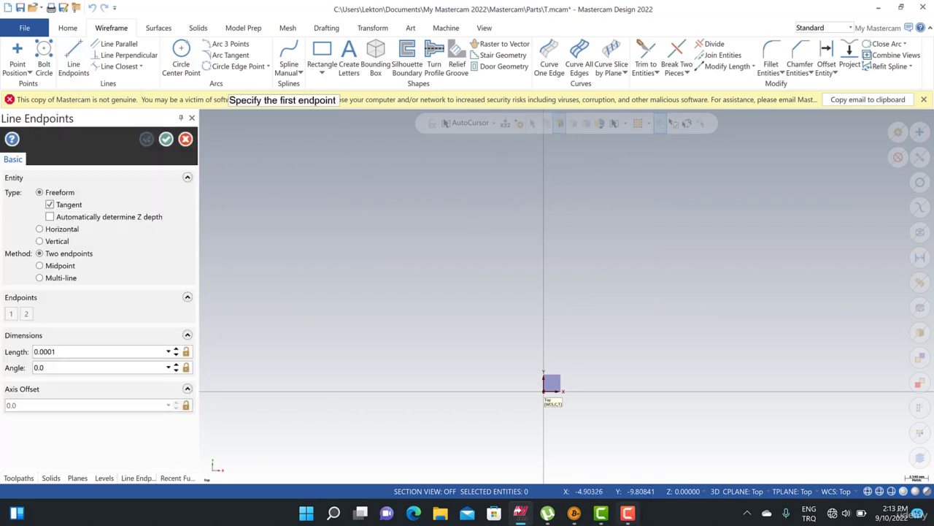
{"action": "left_click", "coordinate": [545, 396]}
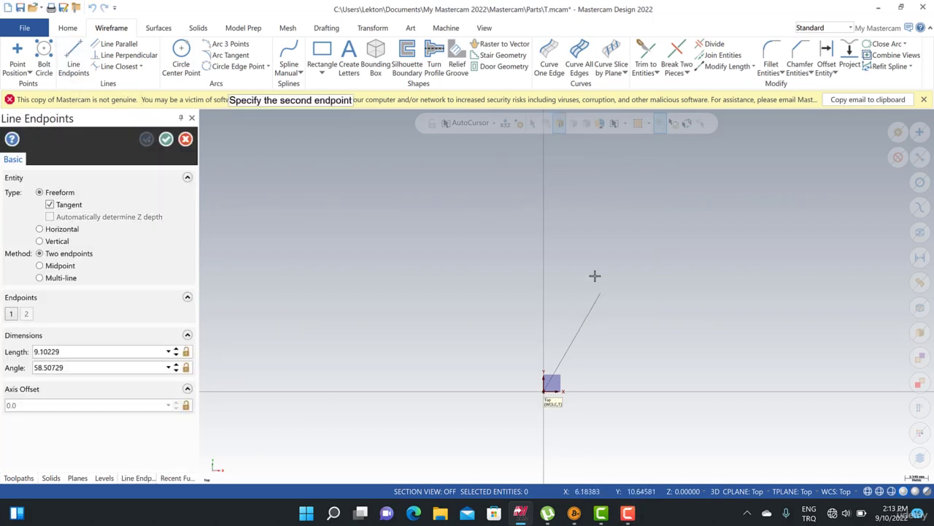
{"action": "left_click", "coordinate": [546, 259]}
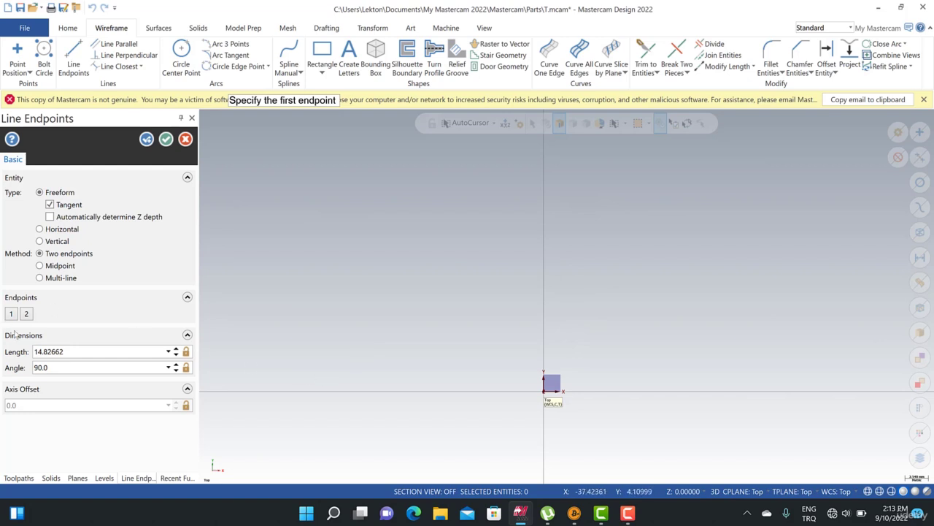
{"action": "left_click", "coordinate": [68, 350]}
{"action": "type", "text": "15.0"}
{"action": "left_click", "coordinate": [166, 139]}
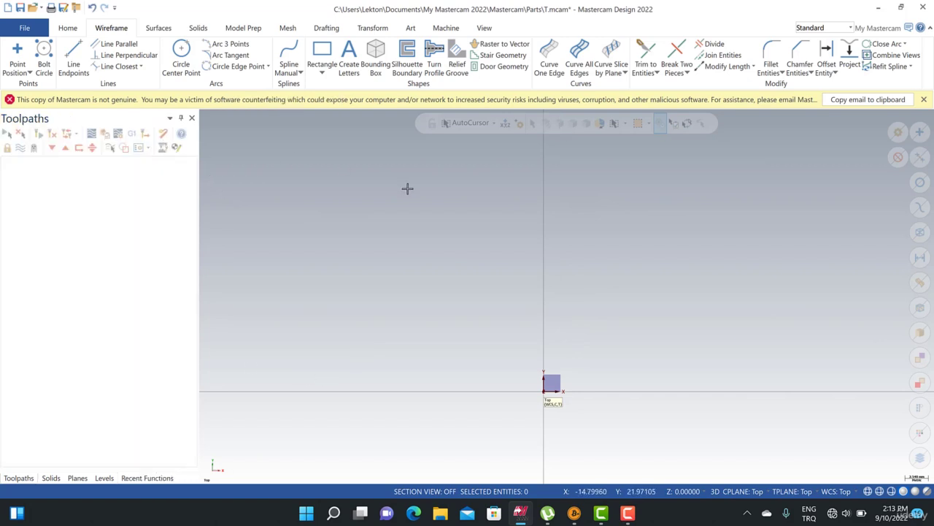
Hide the coordinate axes in the graphics window so they no longer cover the vertical line
{"action": "left_click", "coordinate": [485, 28]}
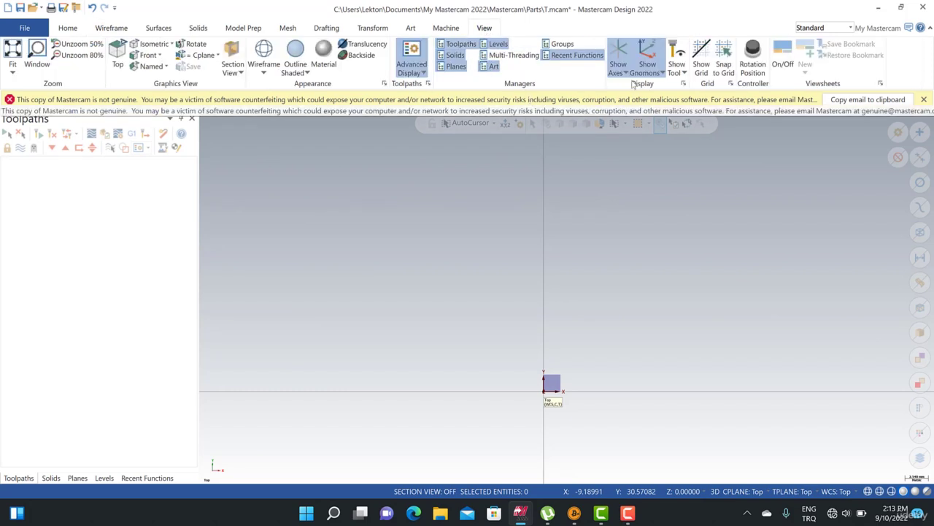
{"action": "left_click", "coordinate": [618, 52]}
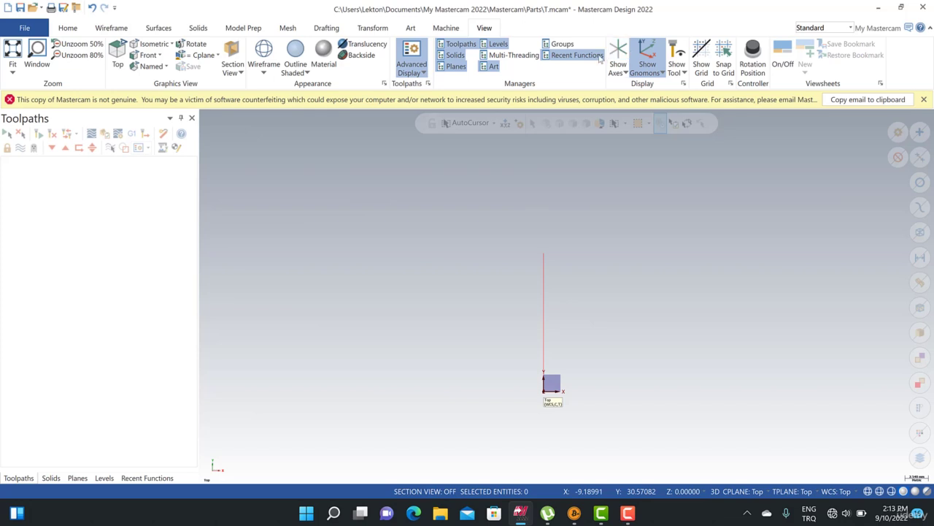
{"action": "scroll", "coordinate": [635, 221], "scroll_direction": "down", "scroll_amount": 3}
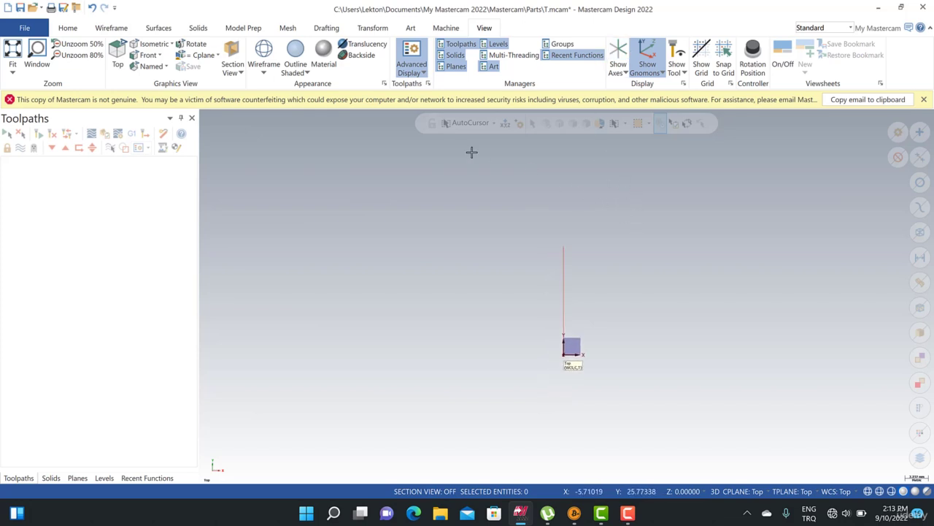
Draw a horizontal line leftward from the vertical line's upper endpoint and set its length to 25 mm
{"action": "left_click", "coordinate": [114, 29]}
{"action": "left_click", "coordinate": [73, 62]}
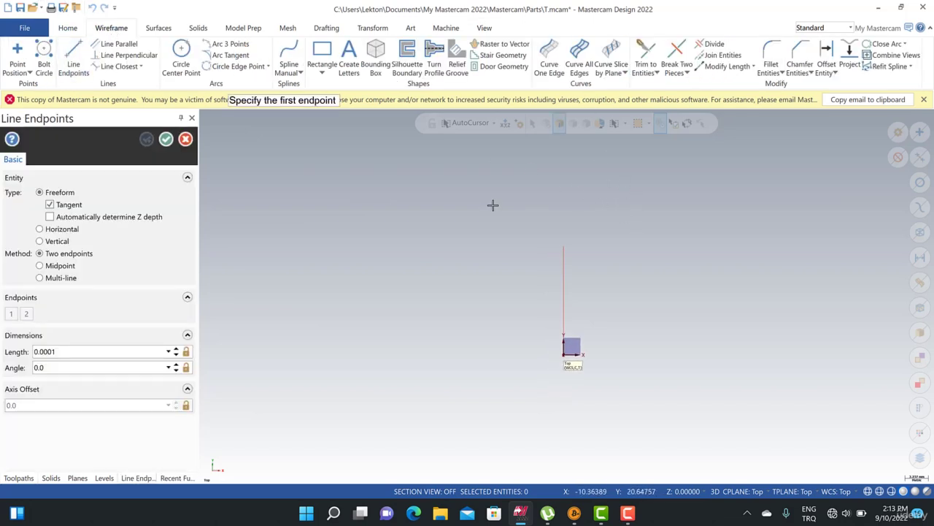
{"action": "left_click", "coordinate": [563, 246]}
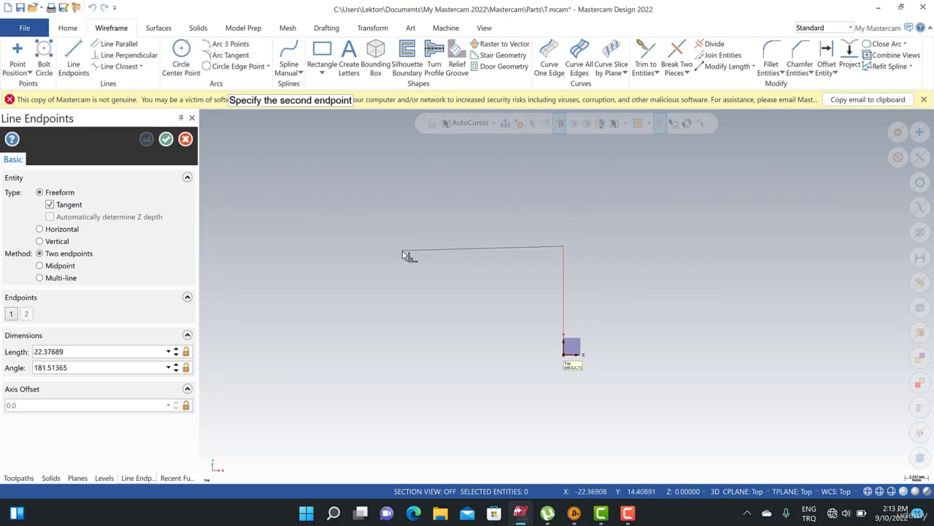
{"action": "left_click", "coordinate": [402, 246]}
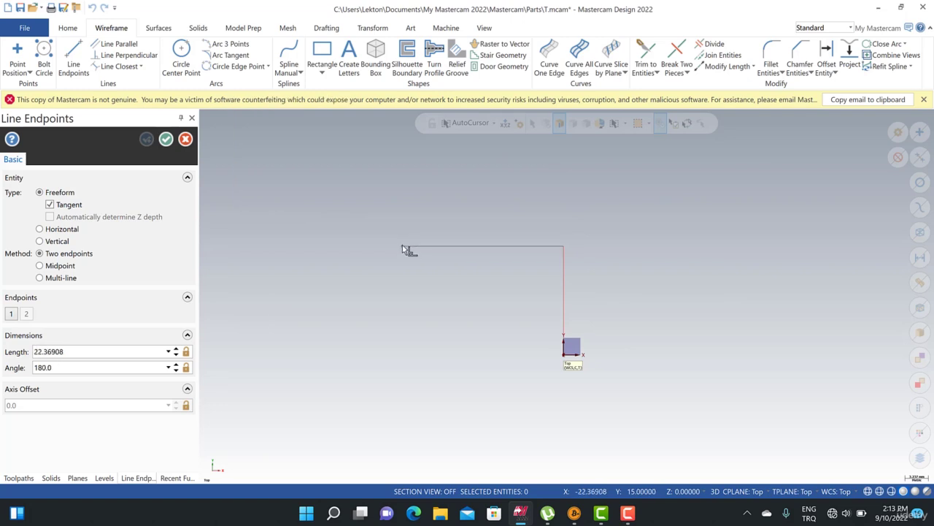
{"action": "double_click", "coordinate": [62, 351]}
{"action": "type", "text": "25"}
{"action": "key", "text": "Return"}
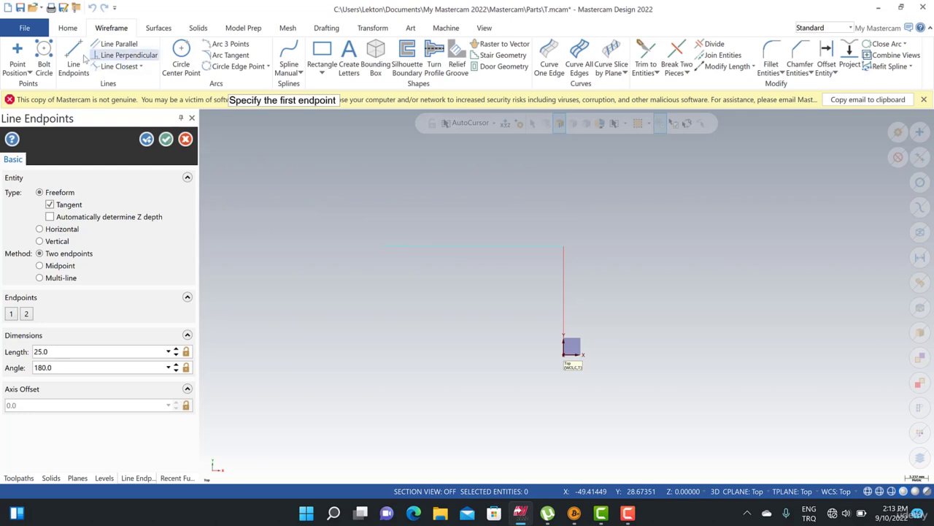
{"action": "left_click", "coordinate": [147, 138]}
Draw a line sloping up to the left from the horizontal line's free end, with an angle of 145° and a length of 25 mm
{"action": "left_click", "coordinate": [71, 34]}
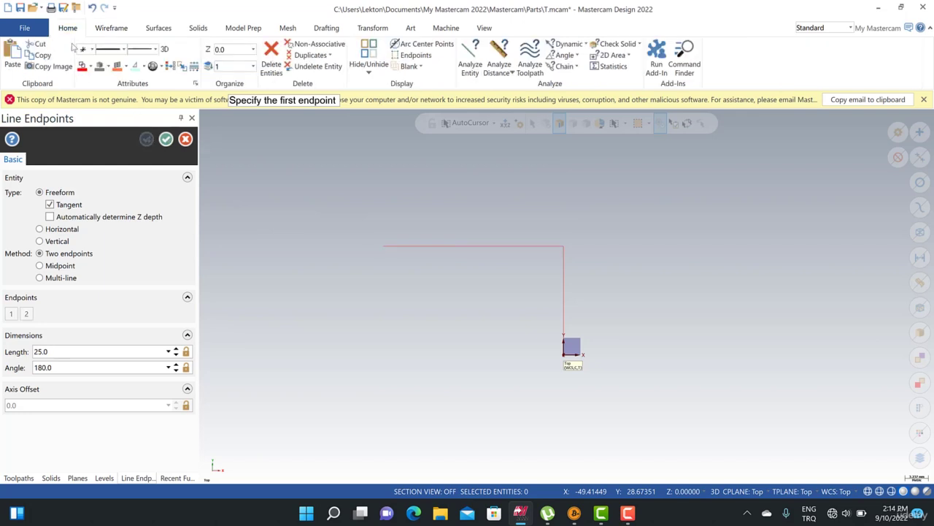
{"action": "left_click", "coordinate": [110, 29]}
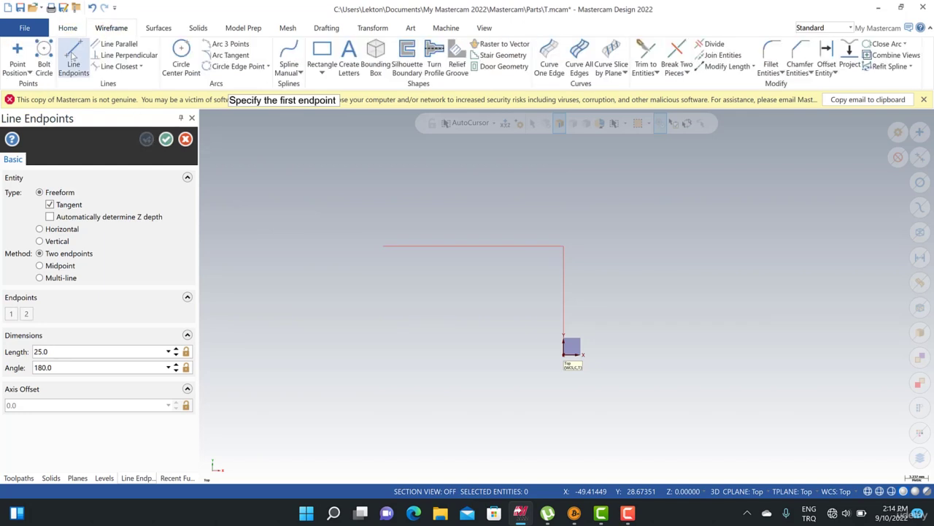
{"action": "left_click", "coordinate": [384, 248]}
{"action": "left_click", "coordinate": [291, 180]}
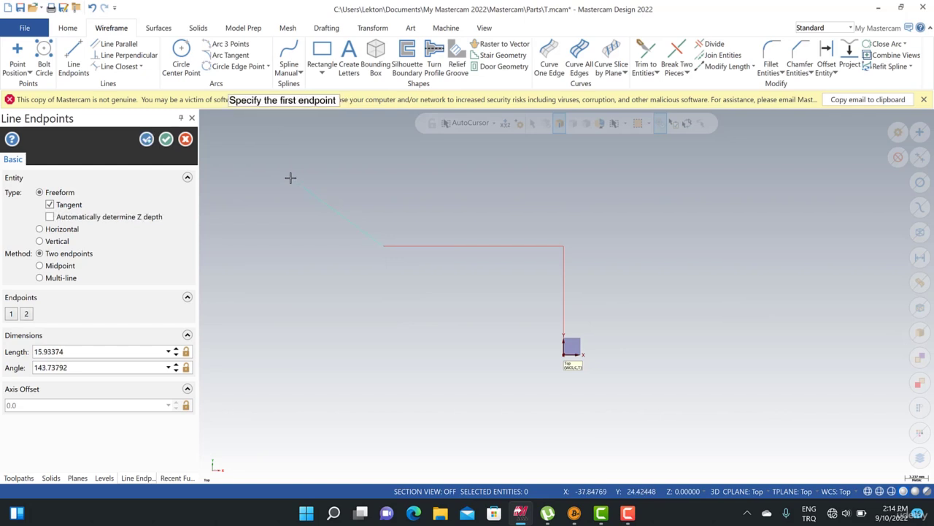
{"action": "left_click", "coordinate": [92, 368]}
{"action": "type", "text": "145.0"}
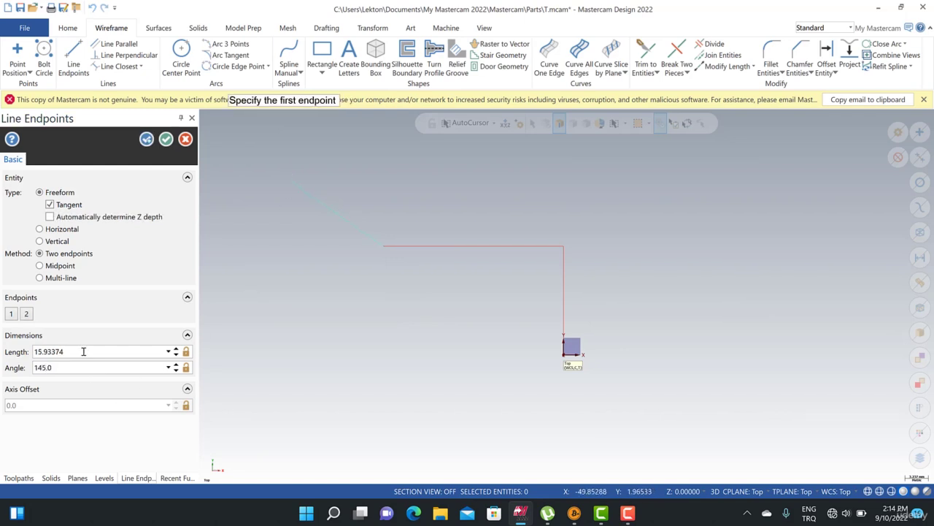
{"action": "left_click", "coordinate": [83, 351]}
{"action": "type", "text": "25.0"}
{"action": "scroll", "coordinate": [254, 257], "scroll_direction": "up", "scroll_amount": 1}
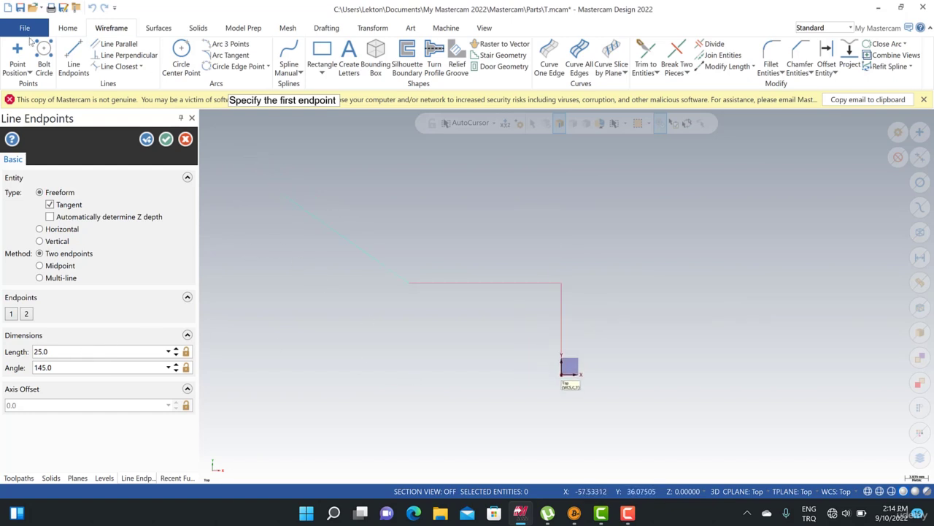
Draw a line of type Horizontal, about 13.3 mm long, across the sloped line and set its Y axis offset to 25 mm
{"action": "left_click", "coordinate": [323, 209]}
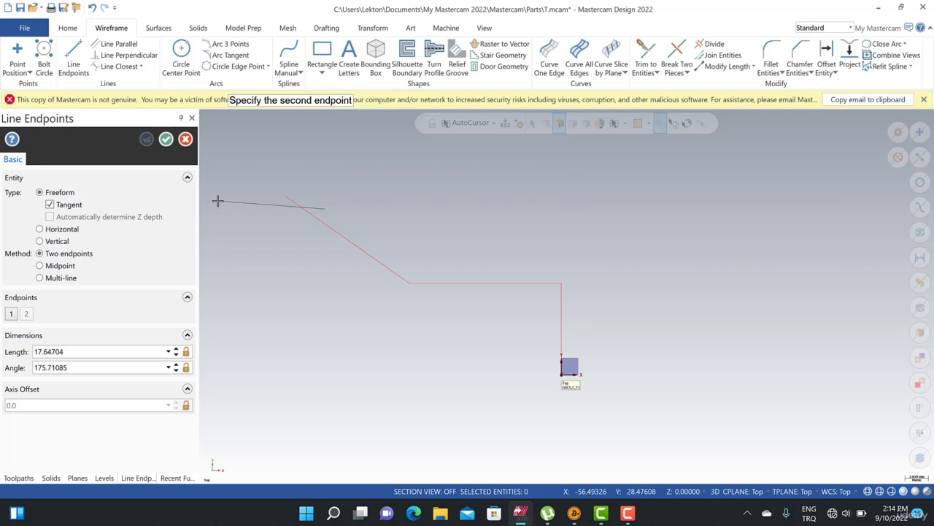
{"action": "left_click", "coordinate": [219, 210]}
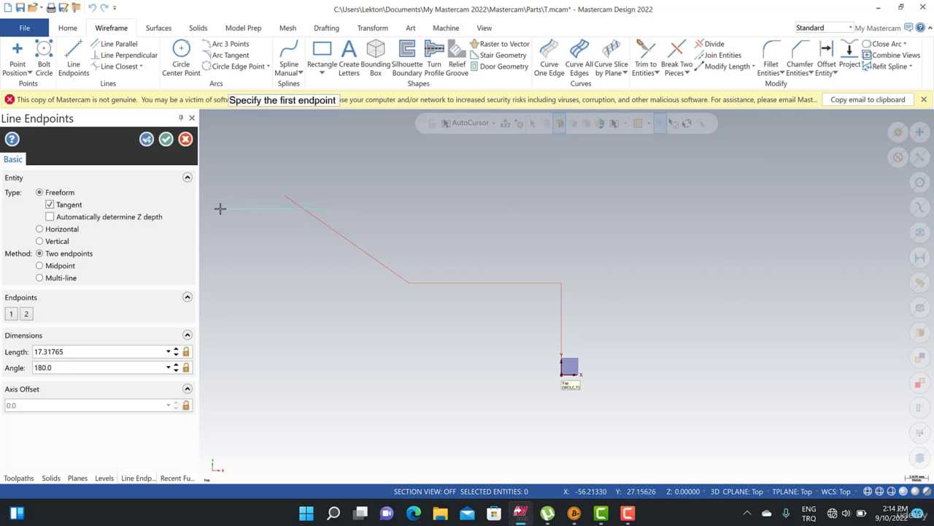
{"action": "left_click", "coordinate": [40, 230]}
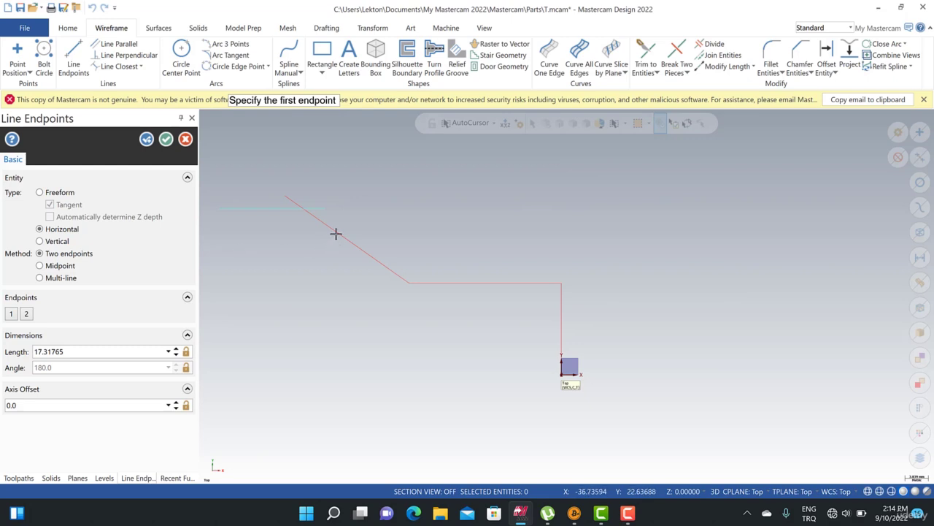
{"action": "left_click", "coordinate": [365, 228]}
{"action": "left_click", "coordinate": [285, 228]}
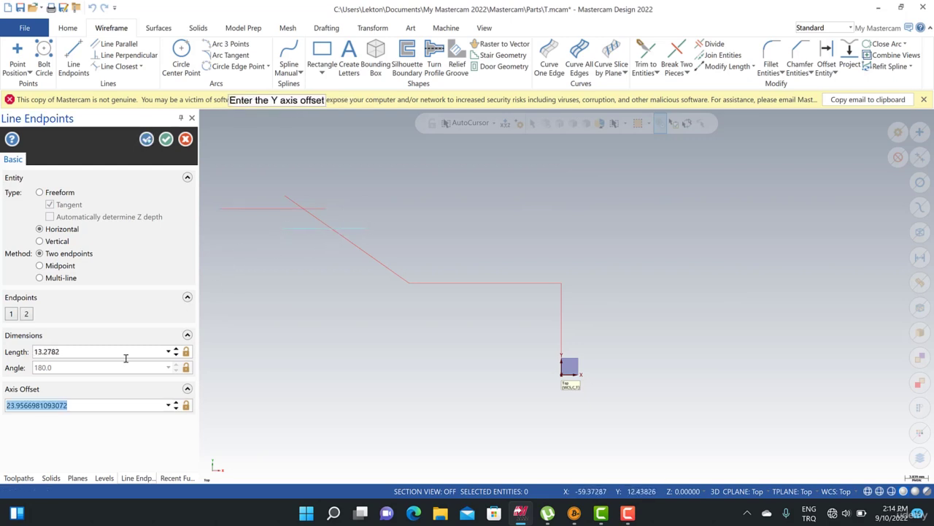
{"action": "type", "text": "25"}
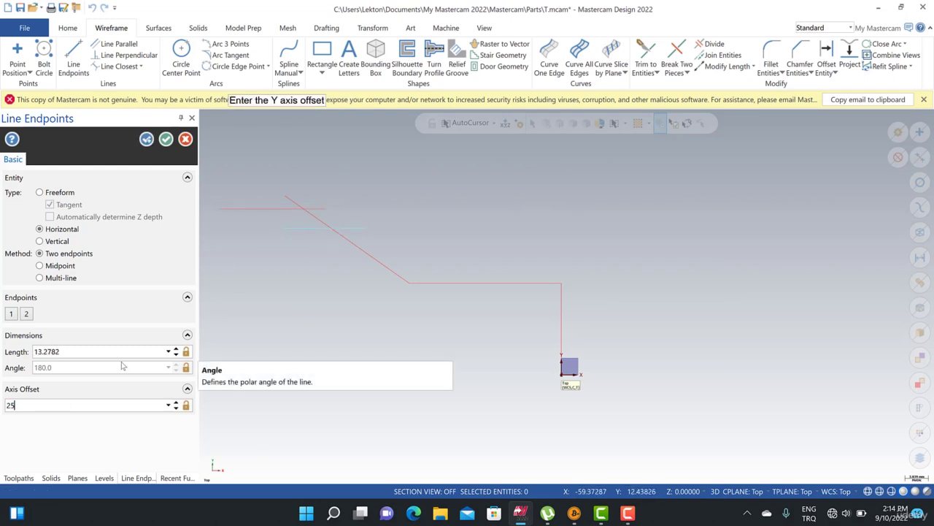
{"action": "key", "text": "Return"}
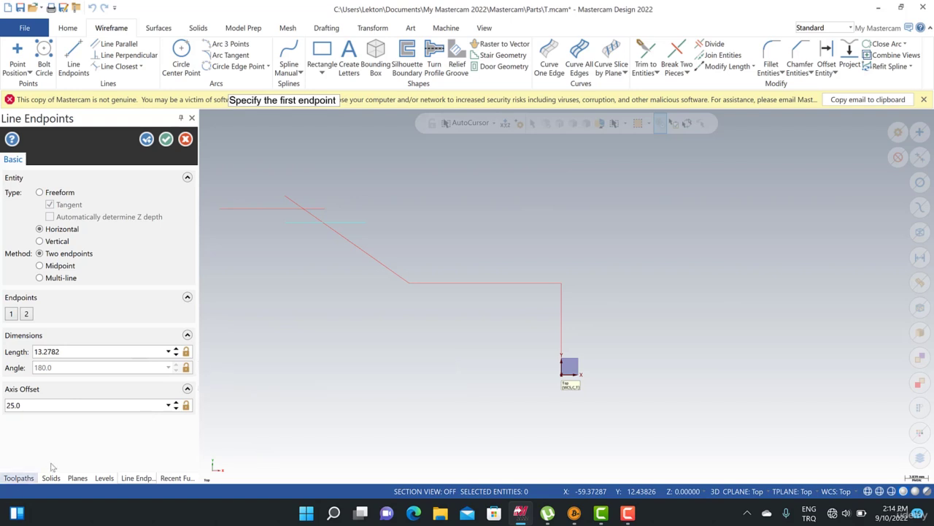
{"action": "left_click", "coordinate": [165, 139]}
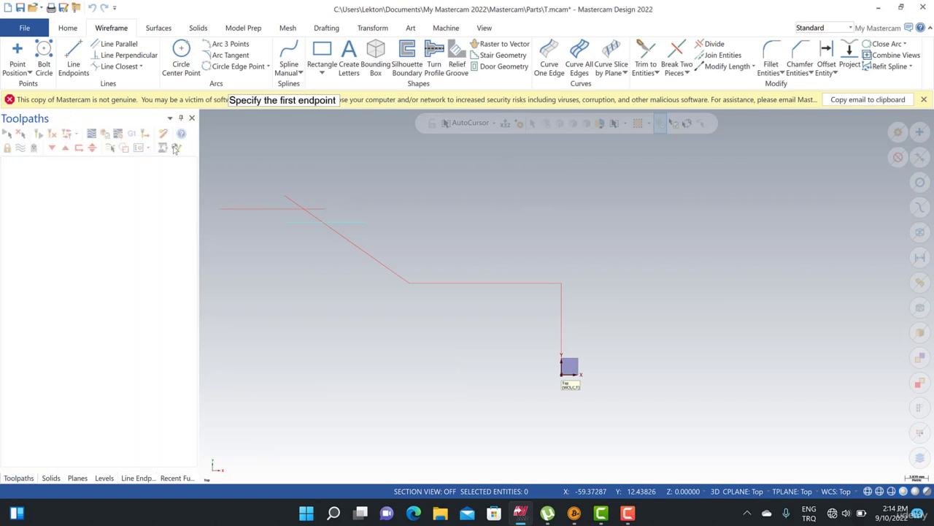
Draw a line of type Vertical from the short upper line's left end down to the origin's height, with an X axis offset of -50 mm
{"action": "scroll", "coordinate": [487, 212], "scroll_direction": "down", "scroll_amount": 5}
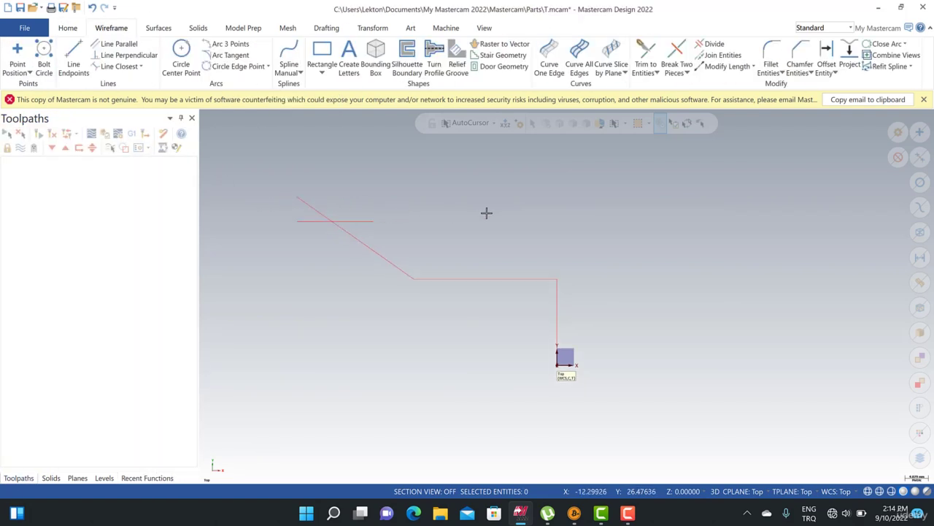
{"action": "scroll", "coordinate": [387, 265], "scroll_direction": "up", "scroll_amount": 4}
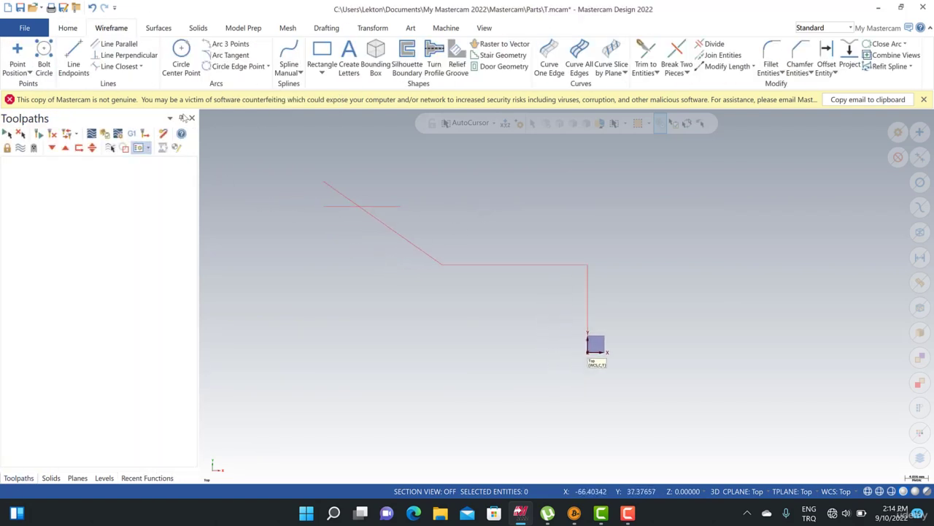
{"action": "left_click", "coordinate": [85, 52]}
{"action": "left_click", "coordinate": [40, 242]}
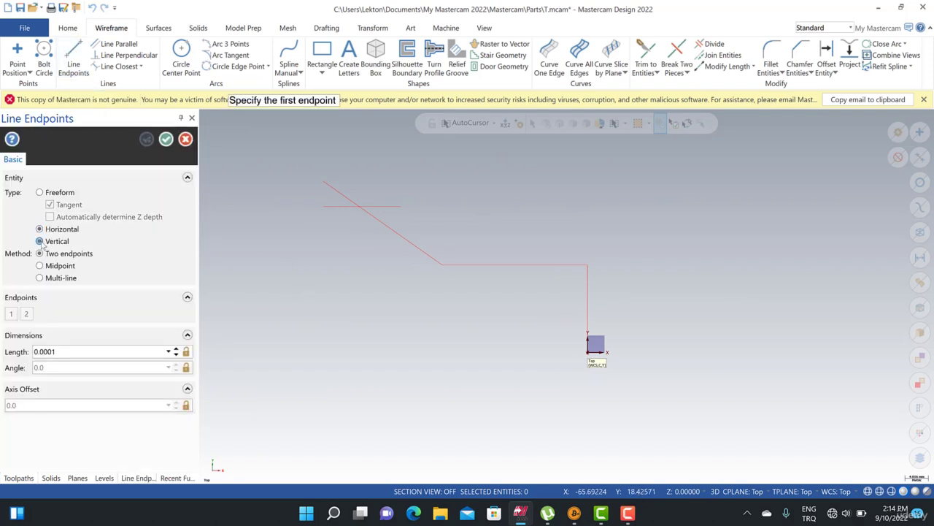
{"action": "left_click", "coordinate": [325, 207]}
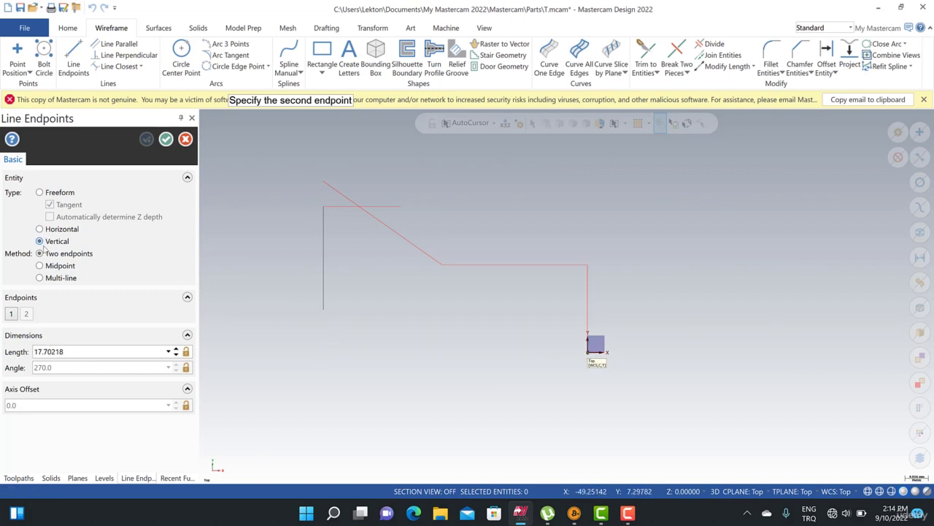
{"action": "left_click", "coordinate": [592, 354]}
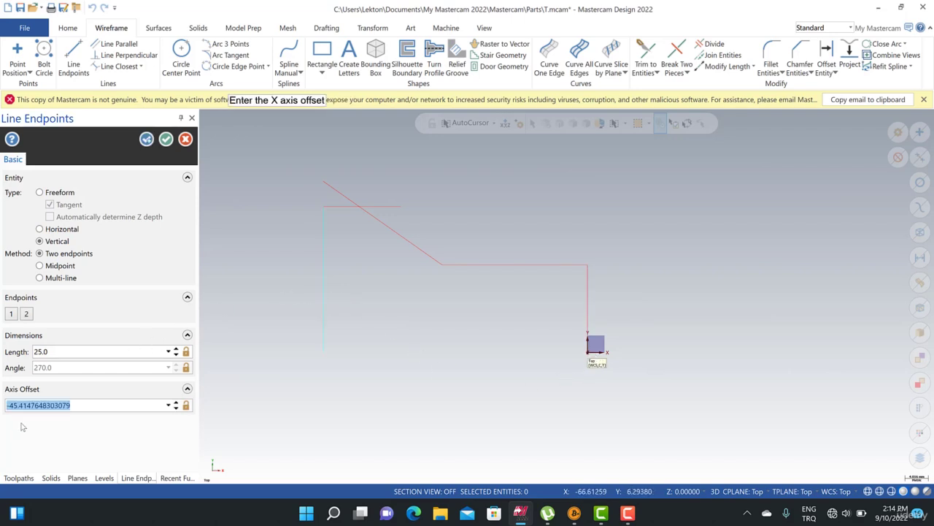
{"action": "type", "text": "-50"}
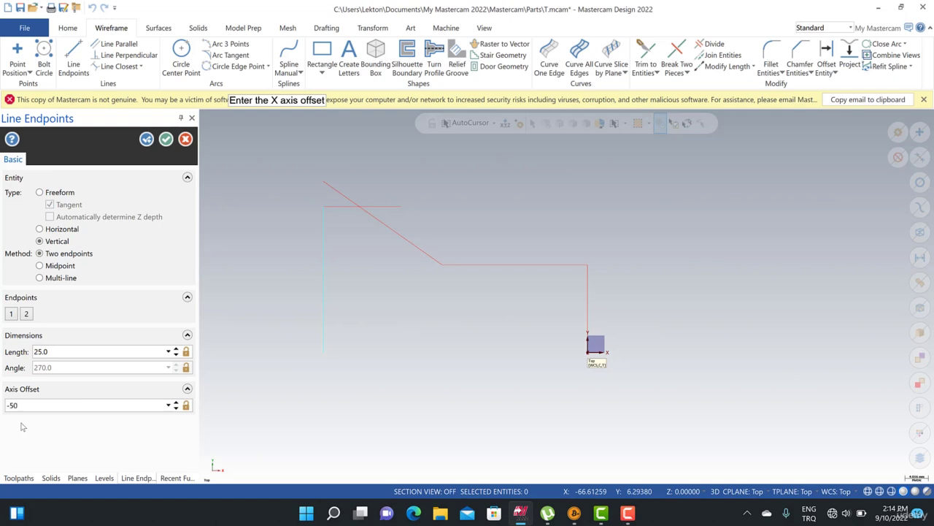
{"action": "key", "text": "Return"}
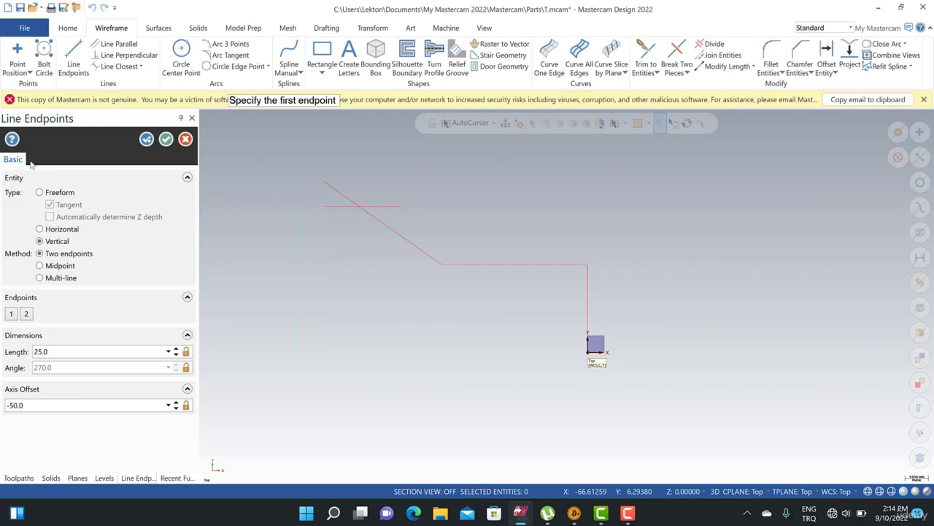
{"action": "left_click", "coordinate": [166, 138]}
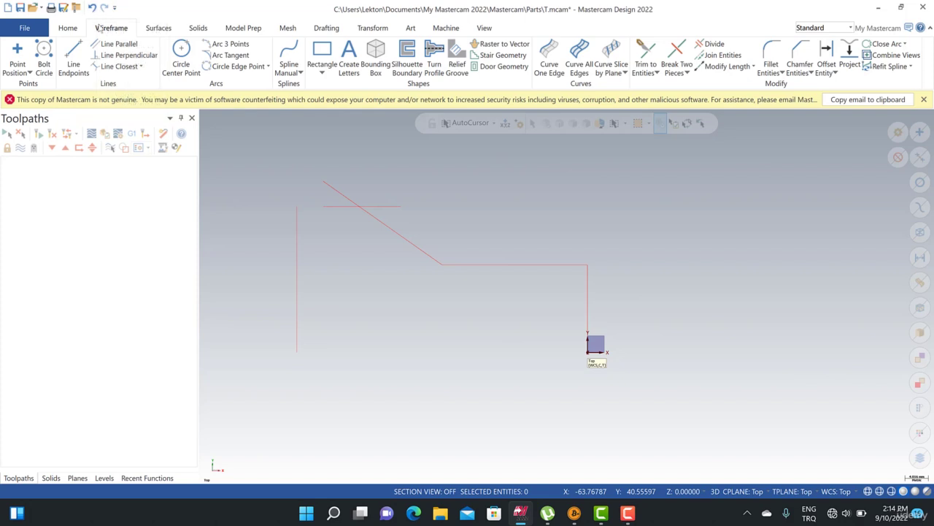
Trim or extend the upper horizontal line to meet the left vertical line and the sloped line, using the Trim 2 entities method
{"action": "left_click", "coordinate": [646, 49]}
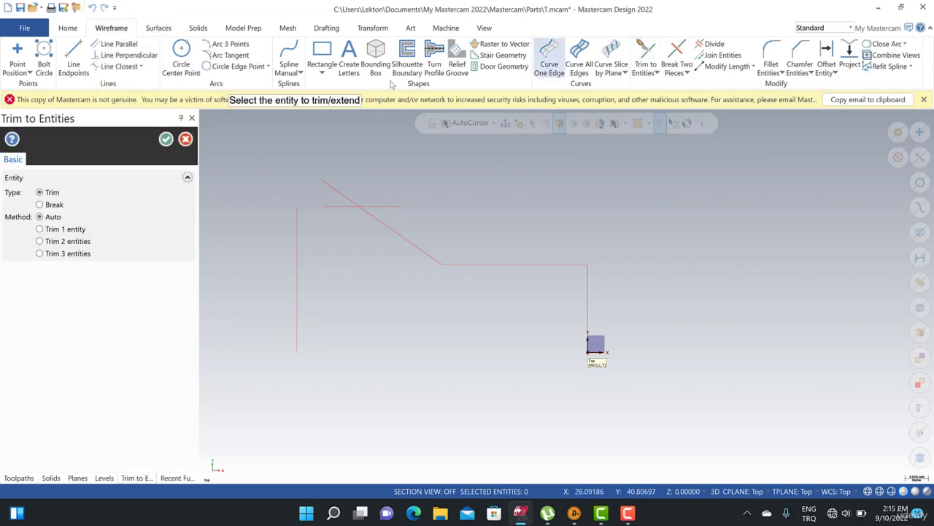
{"action": "left_click", "coordinate": [54, 241]}
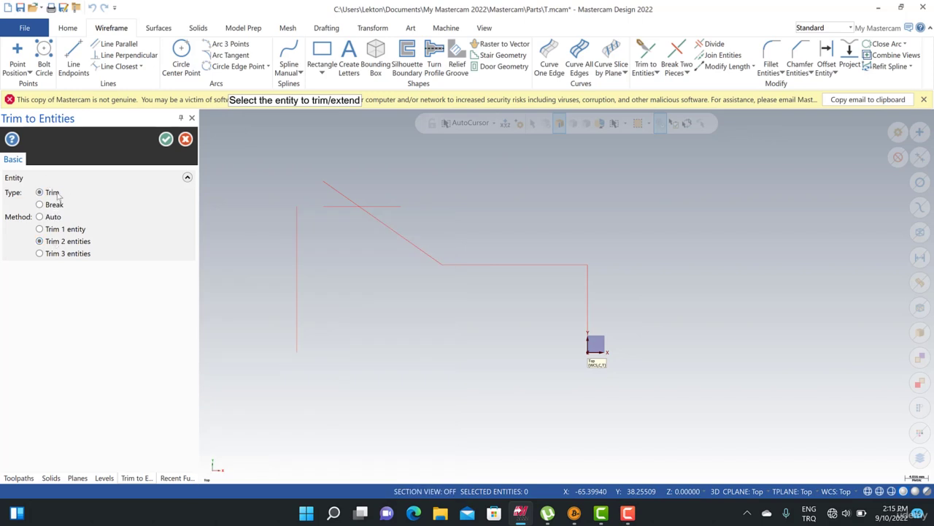
{"action": "left_click", "coordinate": [295, 234]}
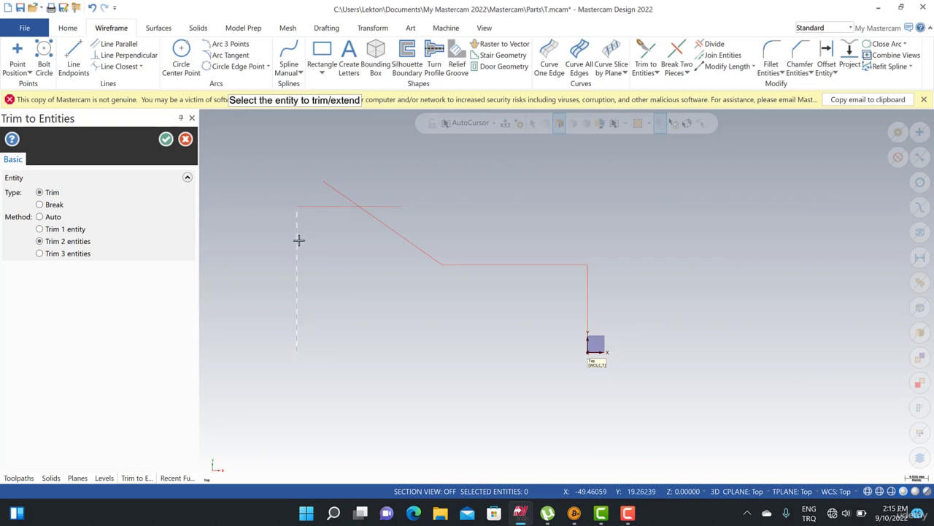
{"action": "left_click", "coordinate": [343, 207]}
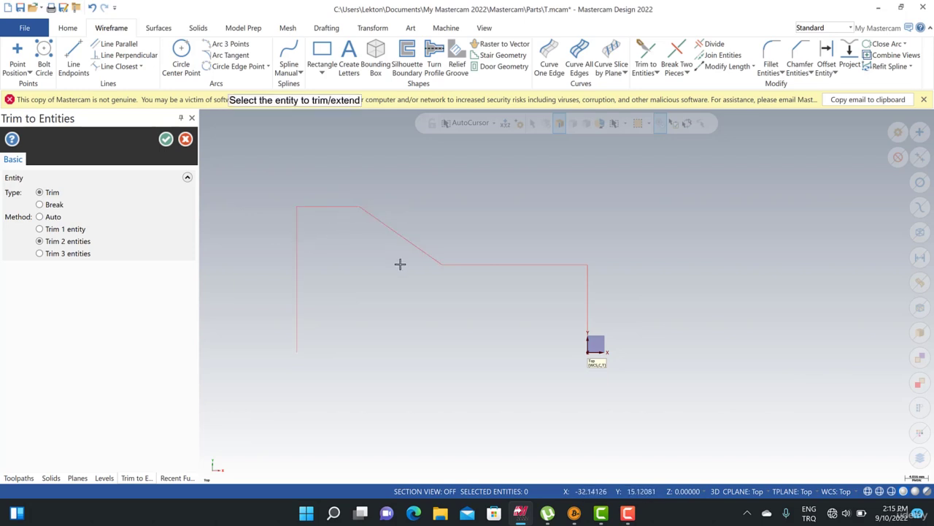
{"action": "key", "text": "Escape"}
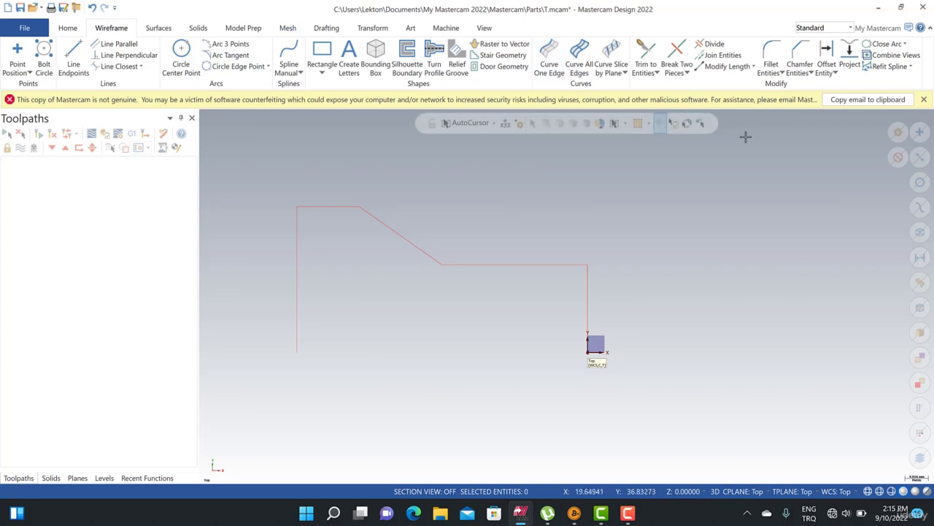
Fillet the corners between the sloped line and both the lower and upper horizontal lines with a 20 mm radius
{"action": "left_click", "coordinate": [772, 51]}
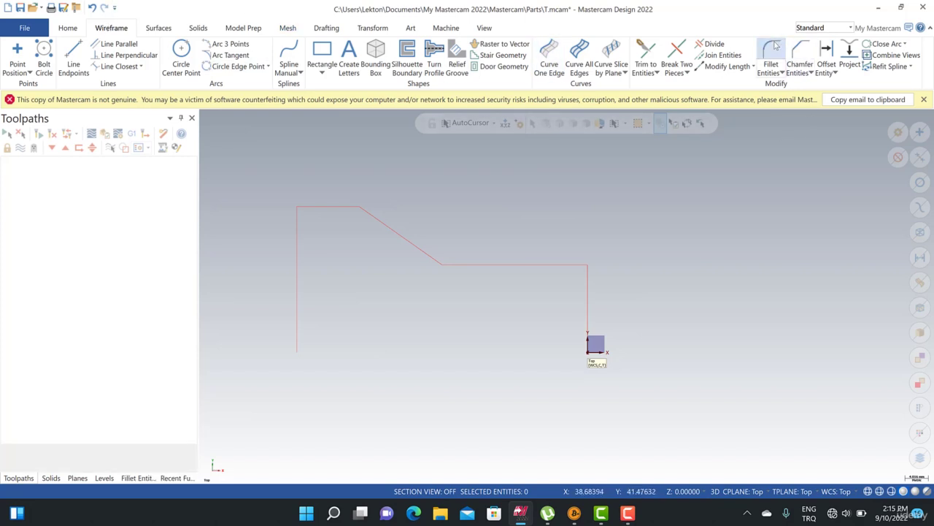
{"action": "left_click", "coordinate": [428, 254]}
{"action": "left_click", "coordinate": [500, 264]}
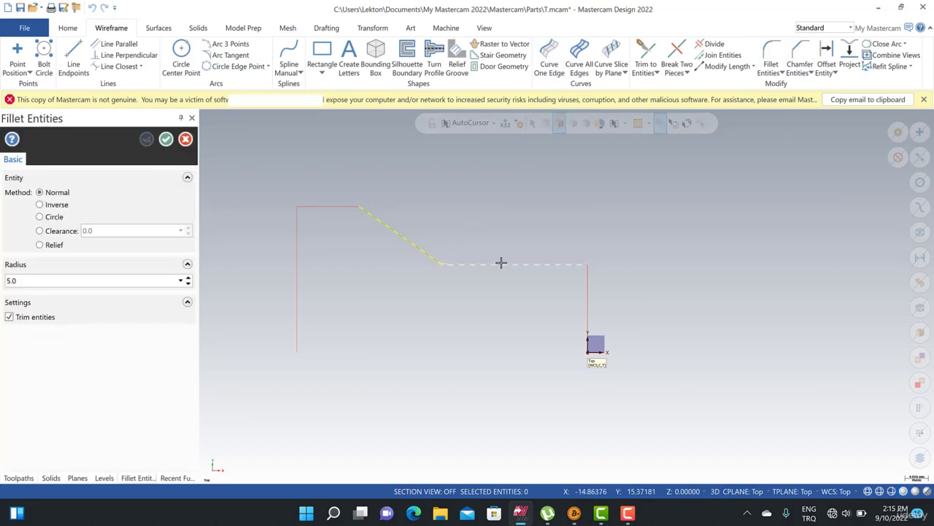
{"action": "double_click", "coordinate": [41, 277]}
{"action": "type", "text": "2"}
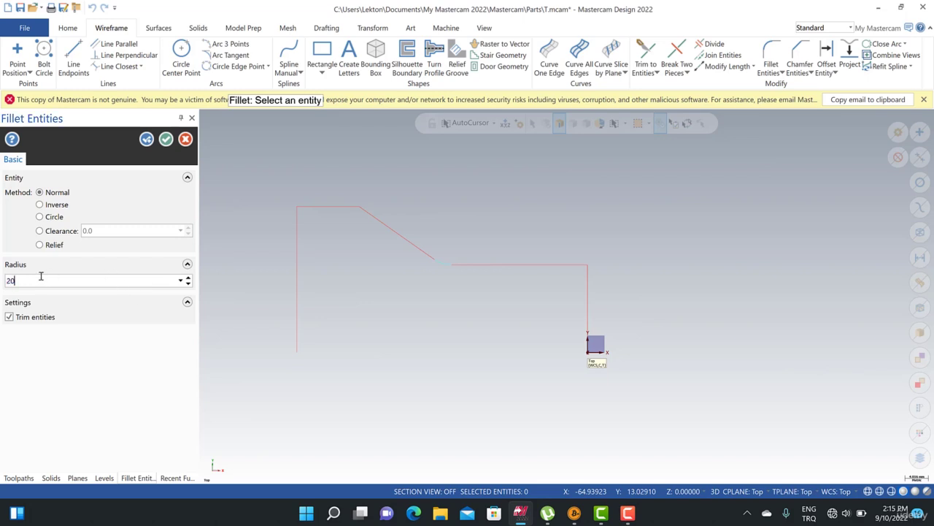
{"action": "type", "text": "0"}
{"action": "key", "text": "Return"}
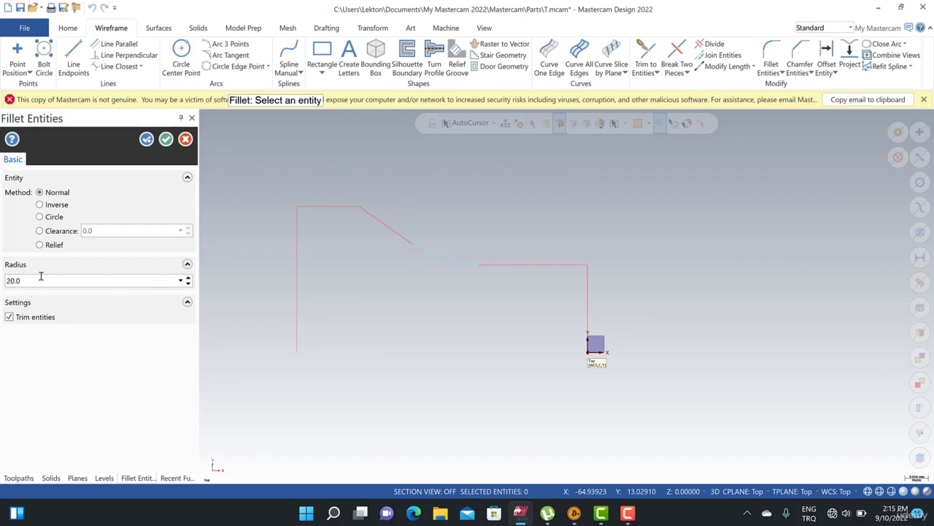
{"action": "left_click", "coordinate": [147, 140]}
{"action": "left_click", "coordinate": [336, 207]}
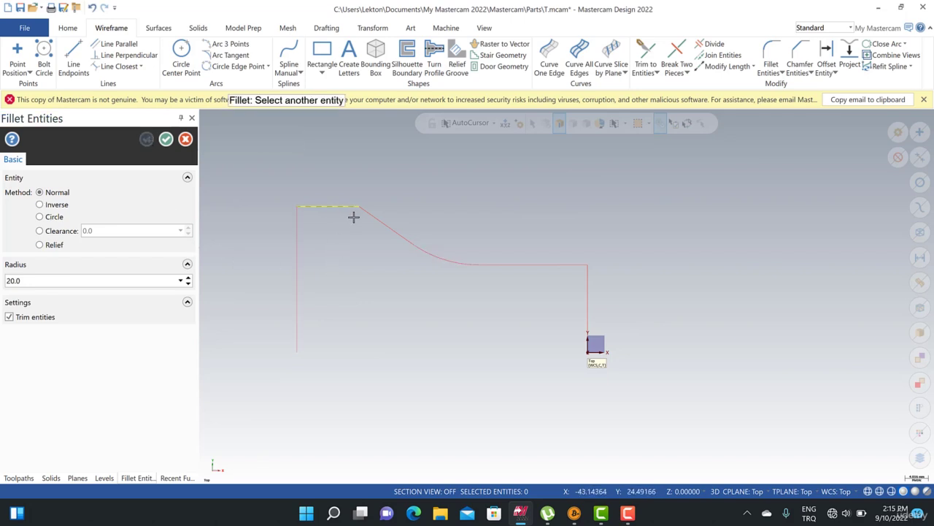
{"action": "left_click", "coordinate": [392, 229]}
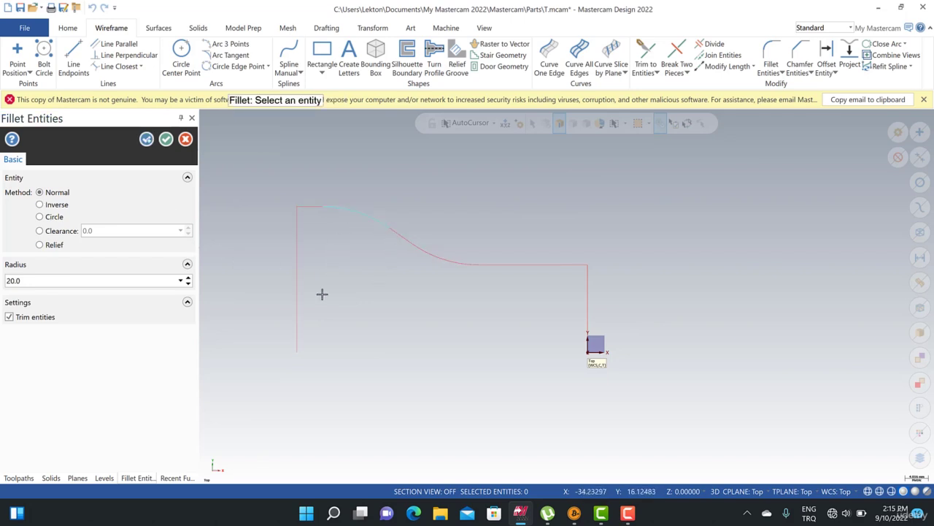
Change the radius of the fillet between the sloped line and the upper horizontal line to 5 mm
{"action": "double_click", "coordinate": [37, 282]}
{"action": "type", "text": "5"}
{"action": "key", "text": "Return"}
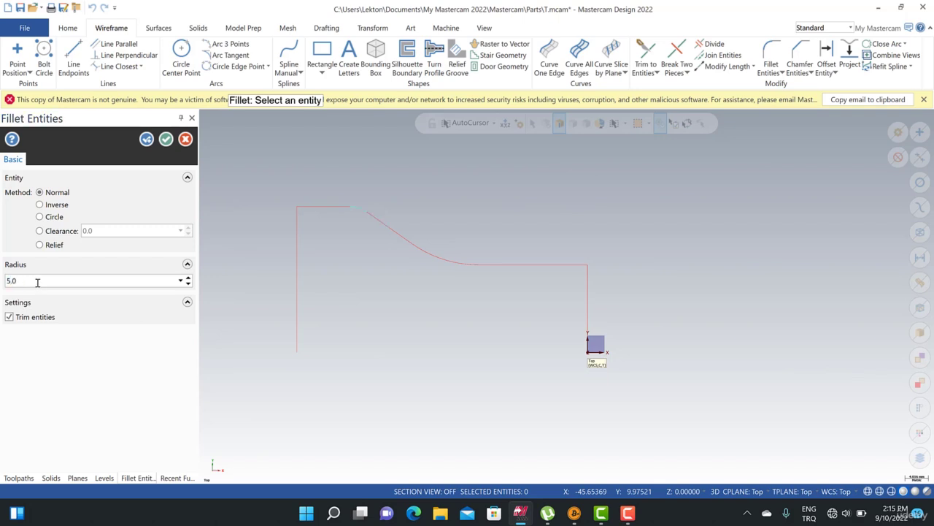
{"action": "left_click", "coordinate": [166, 139]}
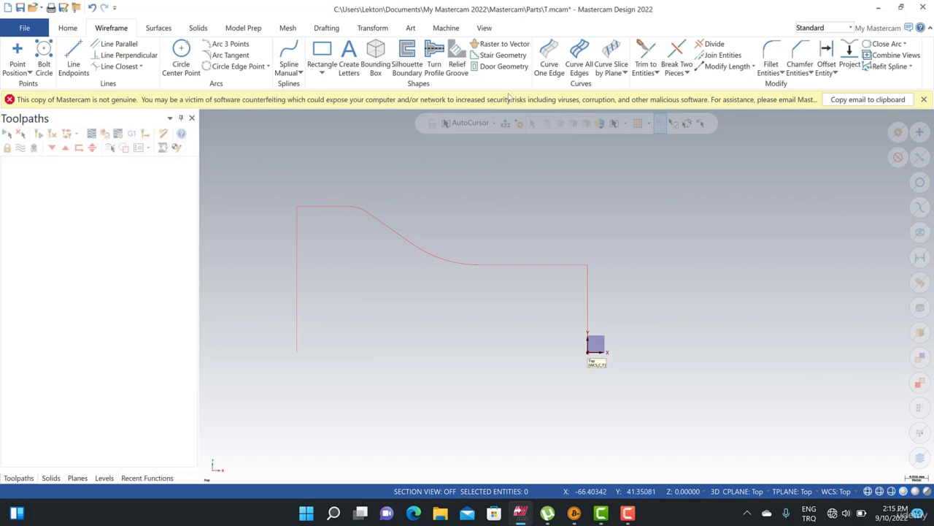
Chamfer the corner between the lower horizontal line and the vertical line at the origin, using 1 Distance with 2 mm
{"action": "left_click", "coordinate": [769, 51]}
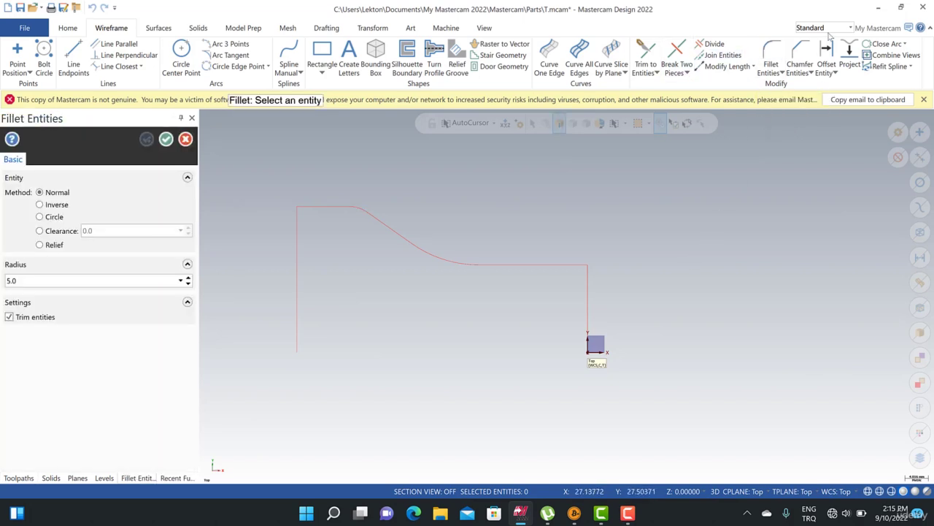
{"action": "left_click", "coordinate": [800, 52]}
{"action": "left_click", "coordinate": [562, 265]}
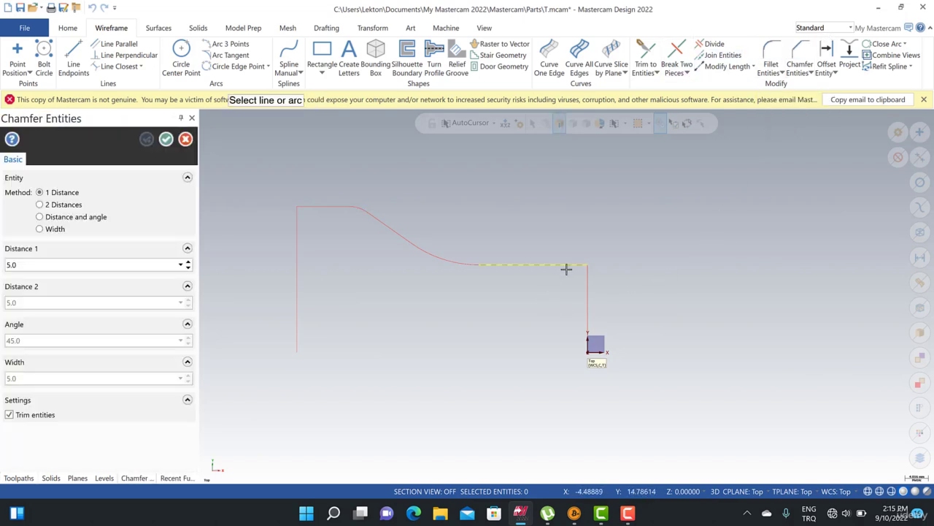
{"action": "left_click", "coordinate": [587, 307]}
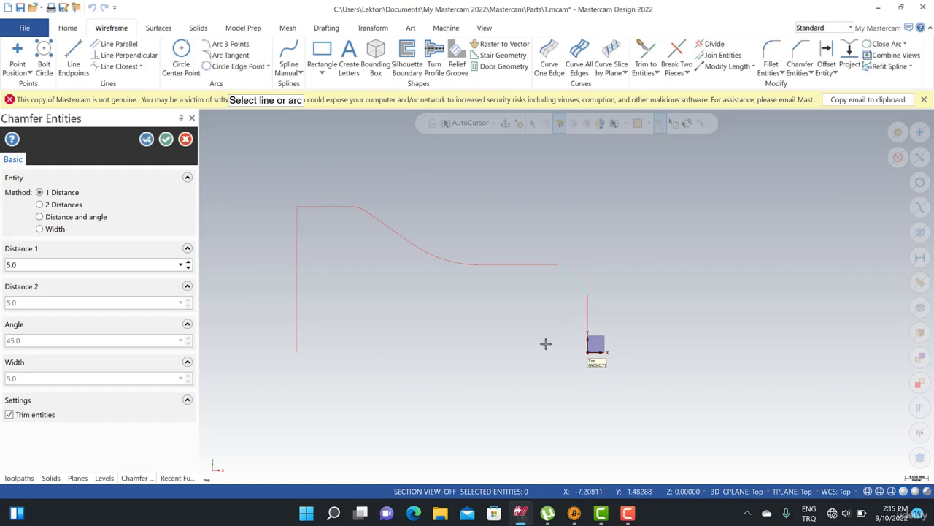
{"action": "double_click", "coordinate": [22, 268]}
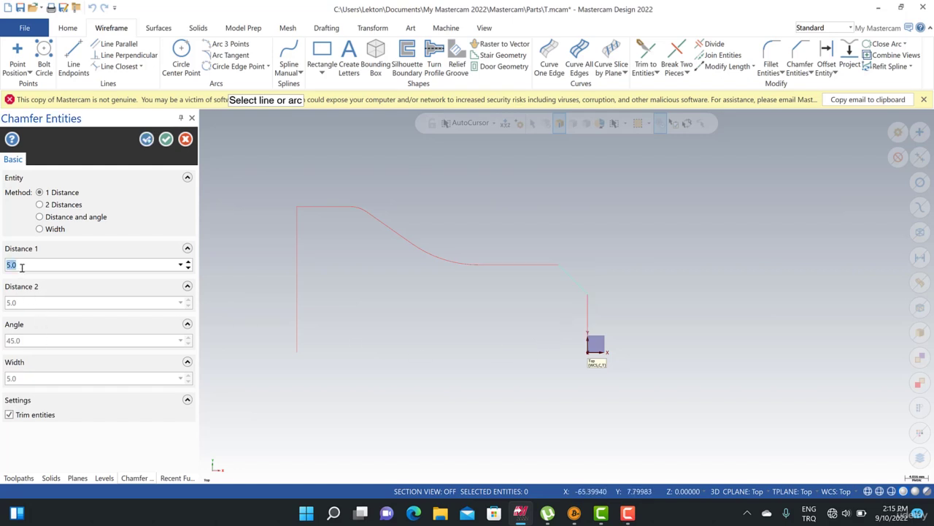
{"action": "type", "text": "2.0"}
{"action": "left_click", "coordinate": [167, 139]}
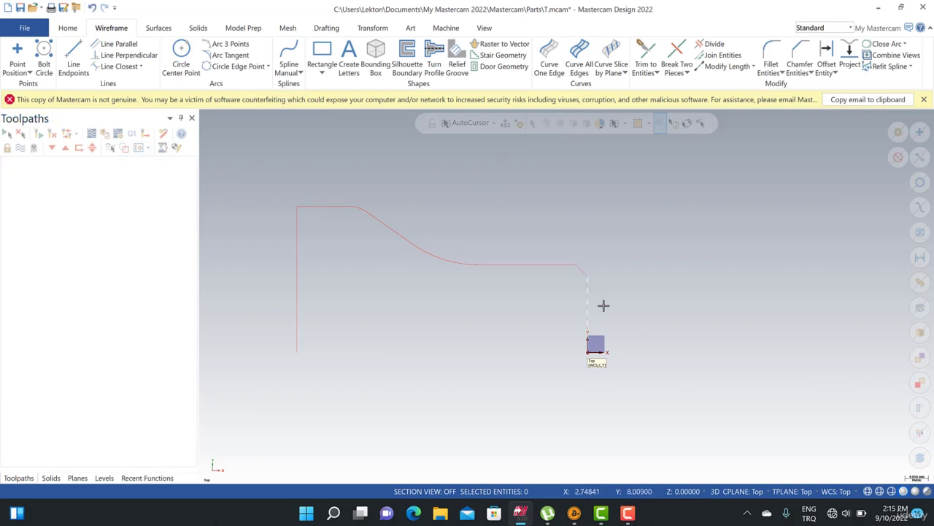
Fillet the corner between the lower horizontal line and the chamfer with a 1 mm radius
{"action": "scroll", "coordinate": [534, 288], "scroll_direction": "up", "scroll_amount": 3}
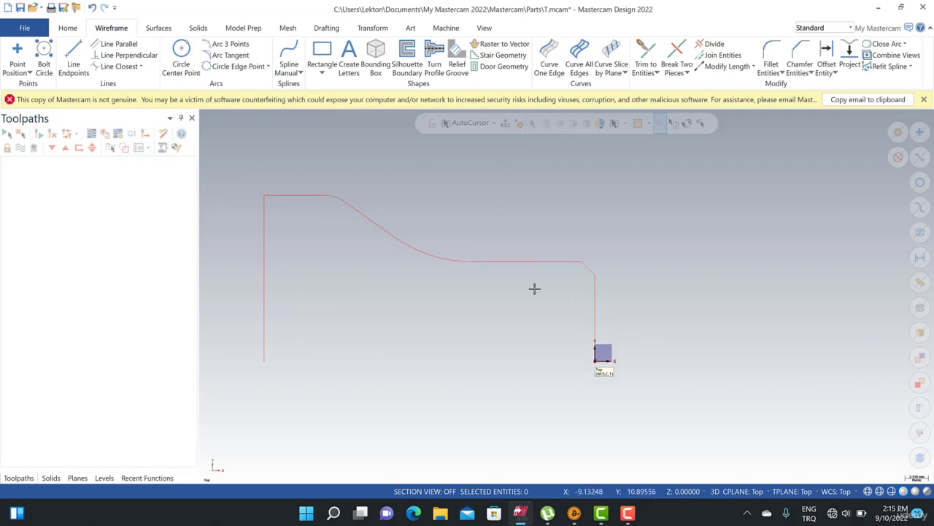
{"action": "left_click", "coordinate": [771, 57]}
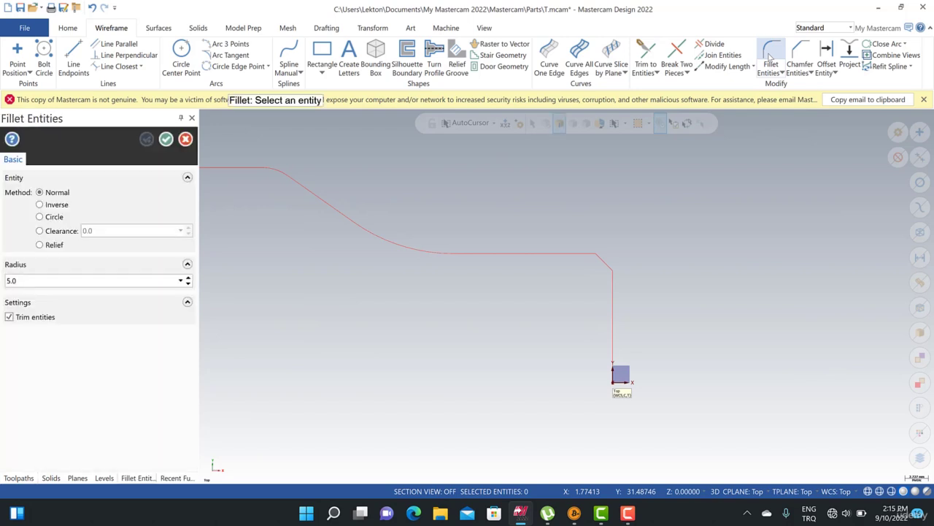
{"action": "left_click", "coordinate": [46, 278]}
{"action": "type", "text": "1.0"}
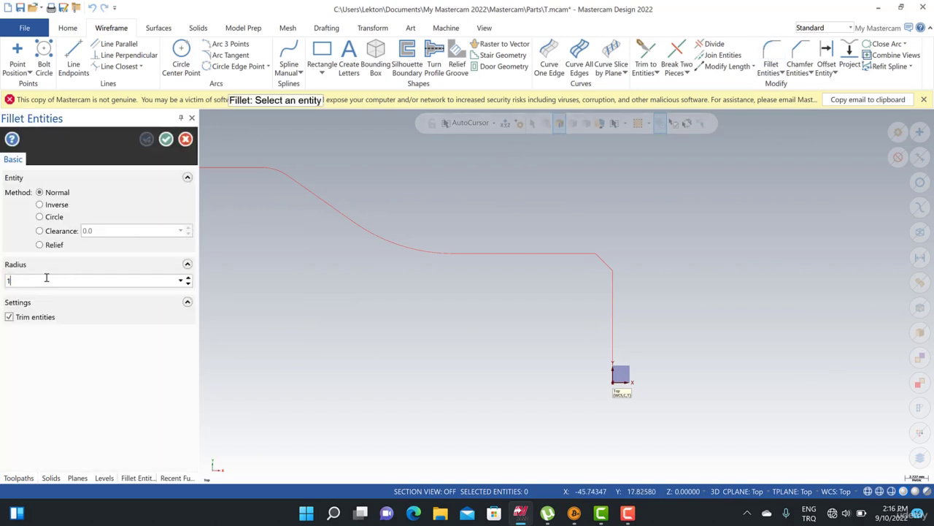
{"action": "left_click", "coordinate": [582, 251]}
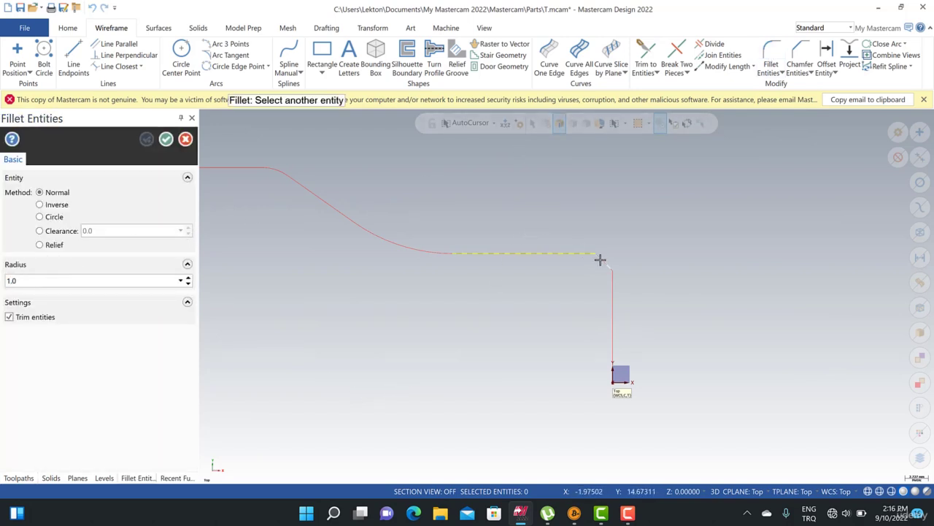
{"action": "left_click", "coordinate": [601, 259]}
{"action": "left_click", "coordinate": [168, 139]}
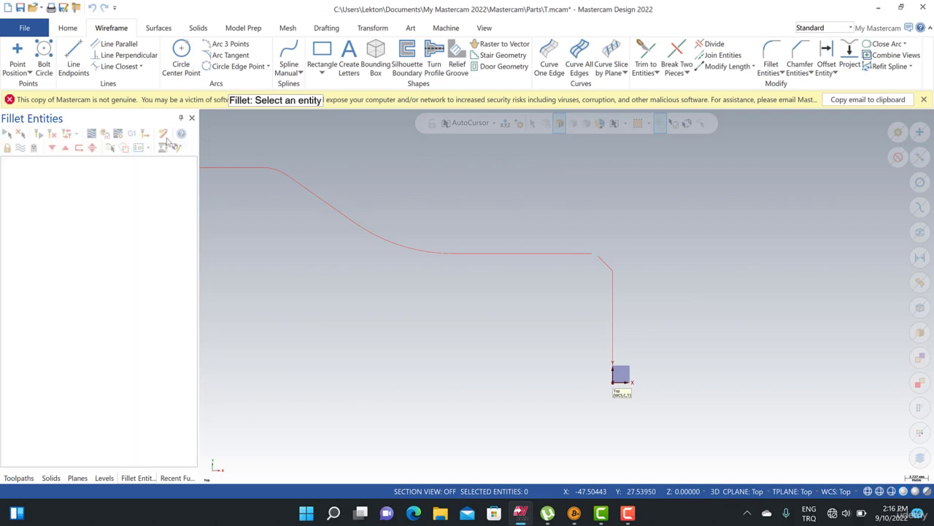
Add the default lathe machine definition to the part
{"action": "scroll", "coordinate": [548, 275], "scroll_direction": "down", "scroll_amount": 3}
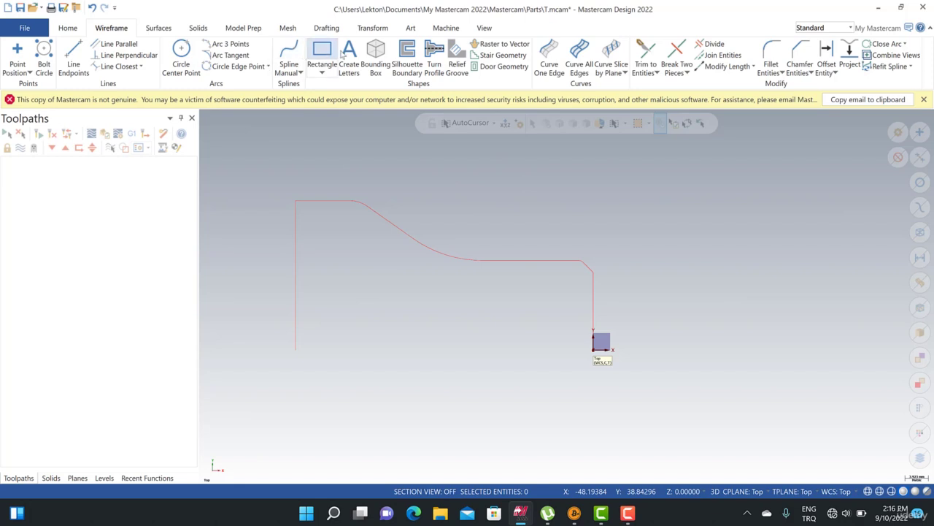
{"action": "left_click", "coordinate": [439, 29]}
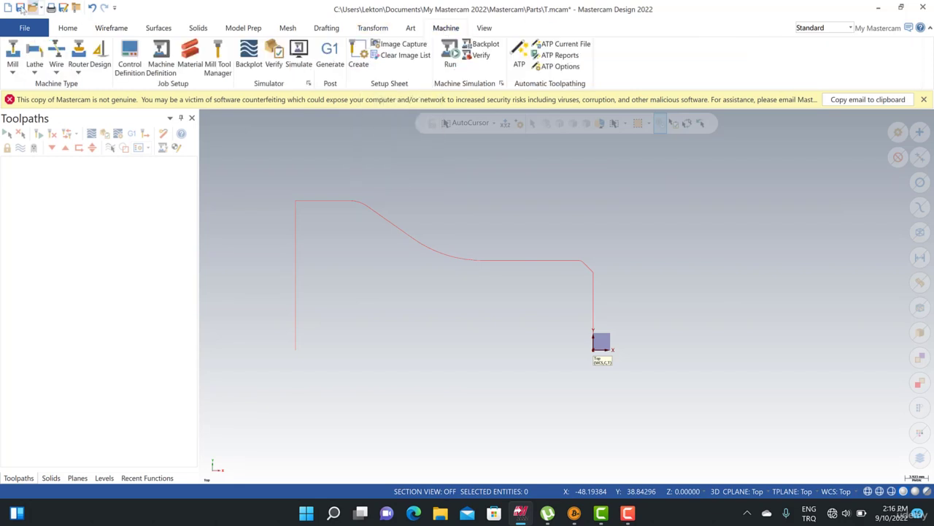
{"action": "left_click", "coordinate": [32, 62]}
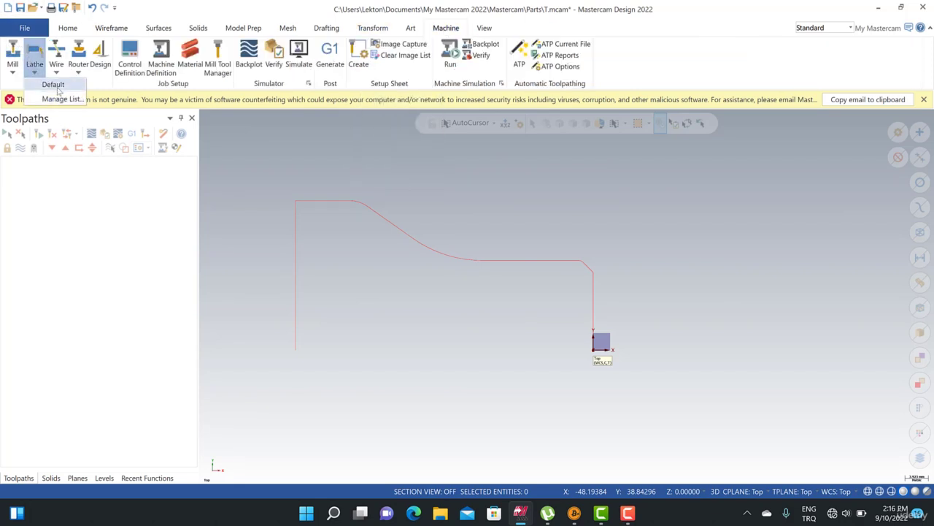
{"action": "left_click", "coordinate": [53, 84]}
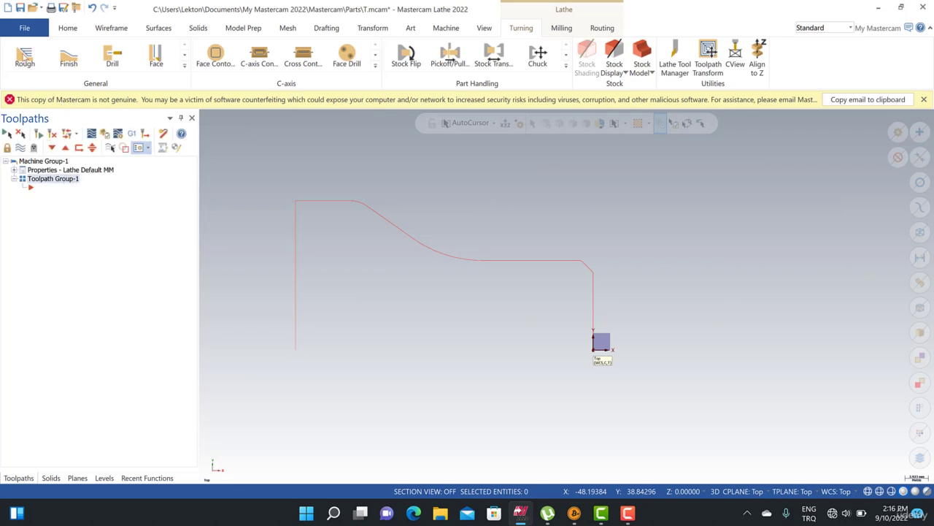
Start a Rough turning toolpath and chain the profile from the chamfer through to the upper horizontal line
{"action": "left_click", "coordinate": [24, 57]}
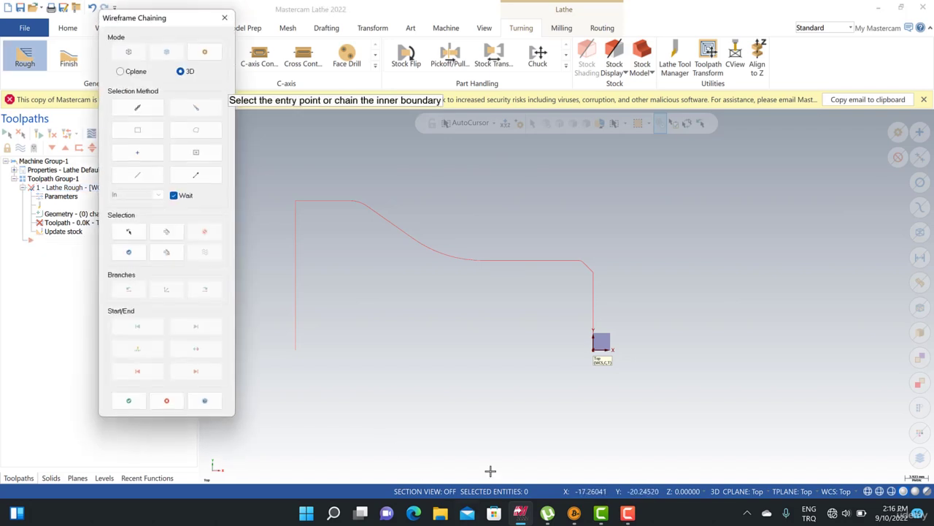
{"action": "left_click", "coordinate": [588, 267]}
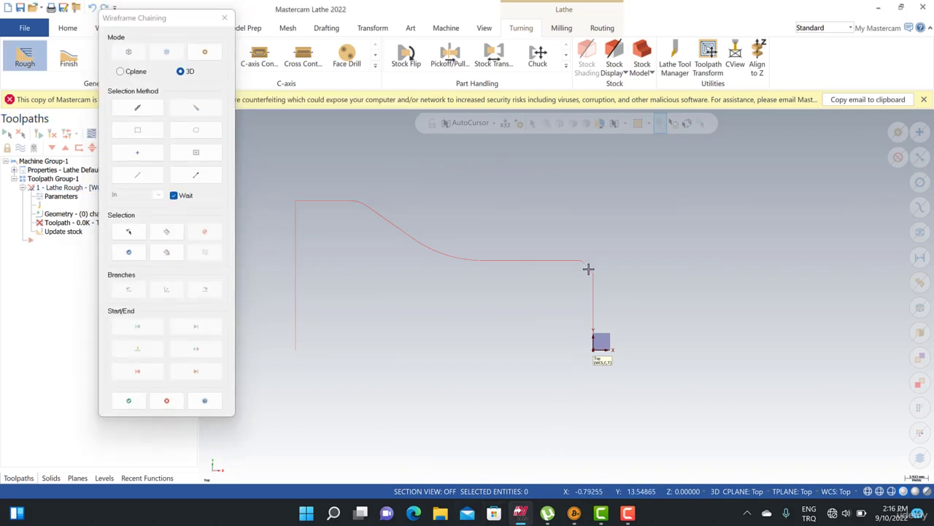
{"action": "left_click", "coordinate": [314, 200]}
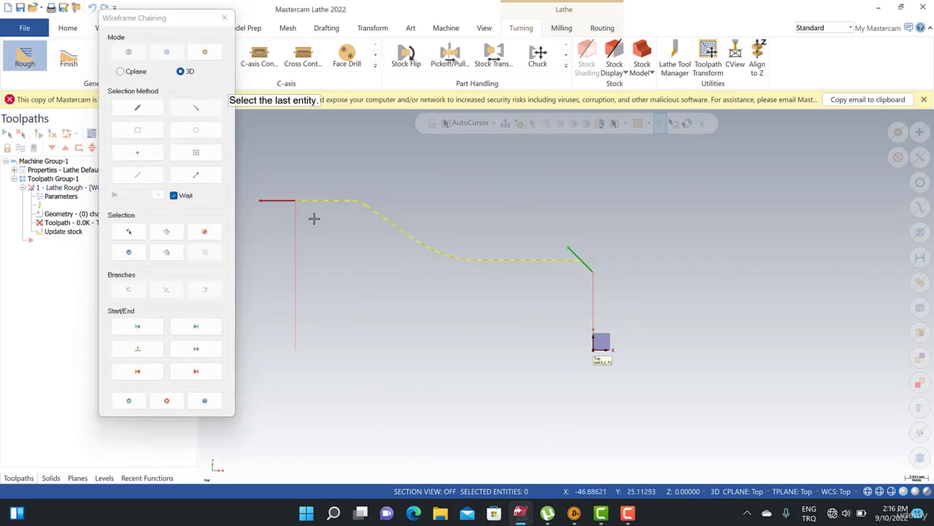
{"action": "left_click", "coordinate": [129, 401]}
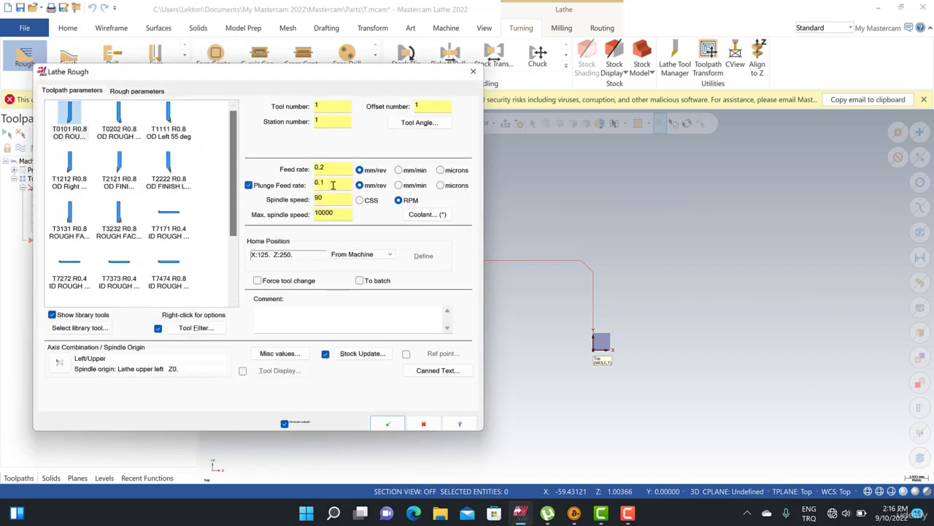
Set the roughing spindle speed to 3000 RPM and generate the toolpath
{"action": "left_click_drag", "start_coordinate": [333, 201], "coordinate": [314, 200]}
{"action": "type", "text": "3000"}
{"action": "left_click", "coordinate": [132, 90]}
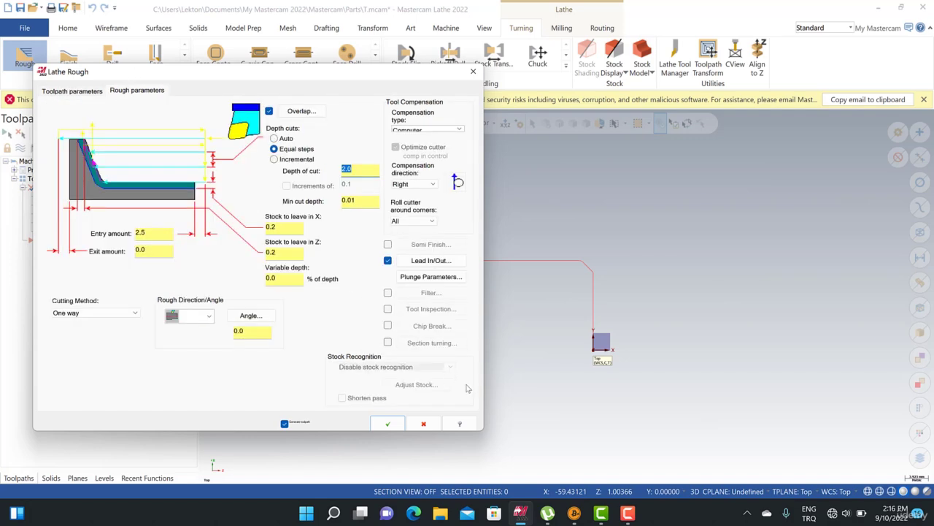
{"action": "left_click", "coordinate": [383, 425]}
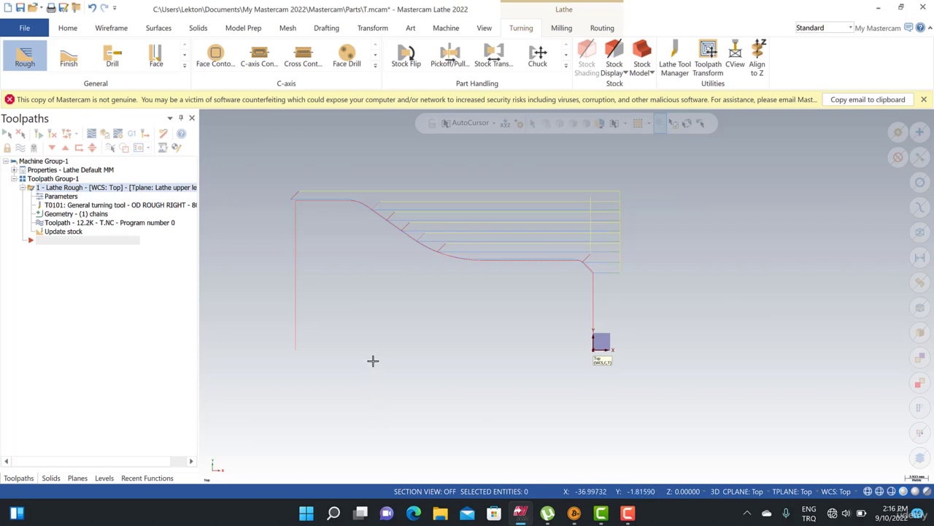
Post the roughing operation to T.NC, replacing the existing file, and review the generated code before closing it
{"action": "left_click", "coordinate": [131, 133]}
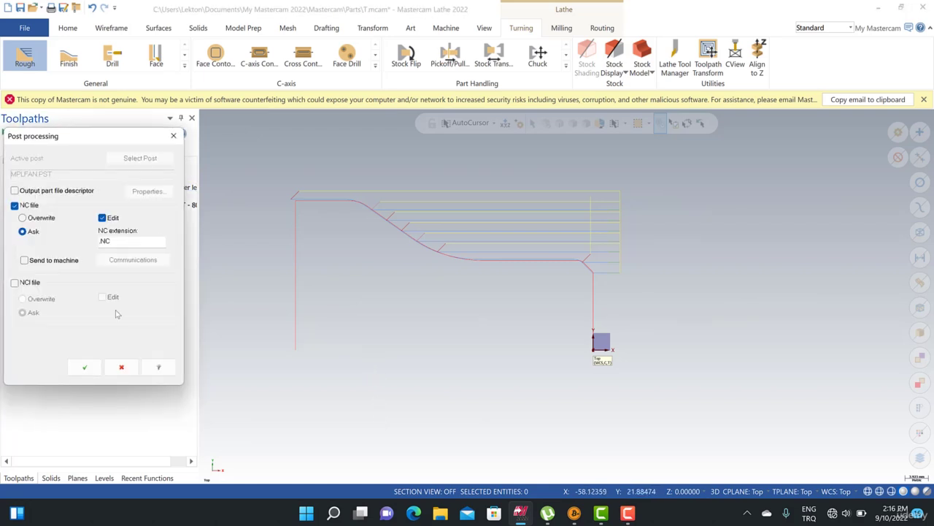
{"action": "left_click", "coordinate": [83, 366]}
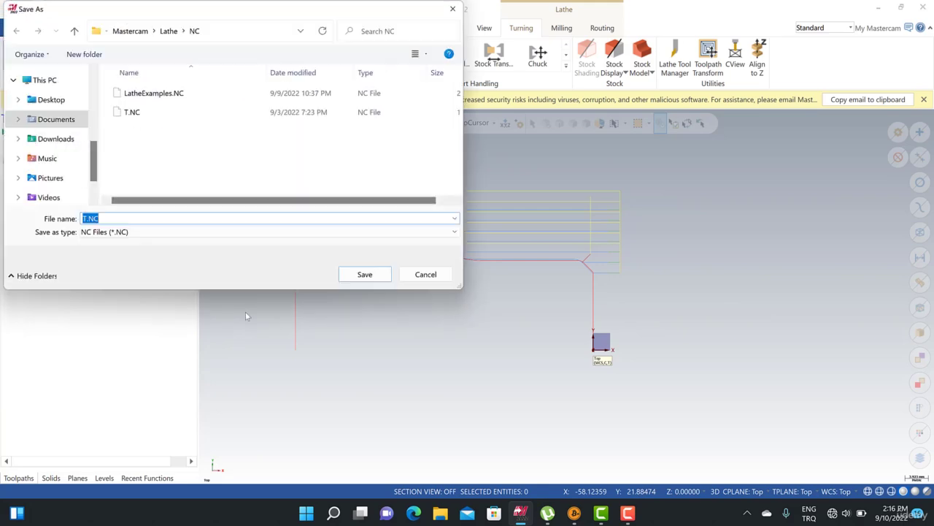
{"action": "left_click", "coordinate": [365, 277]}
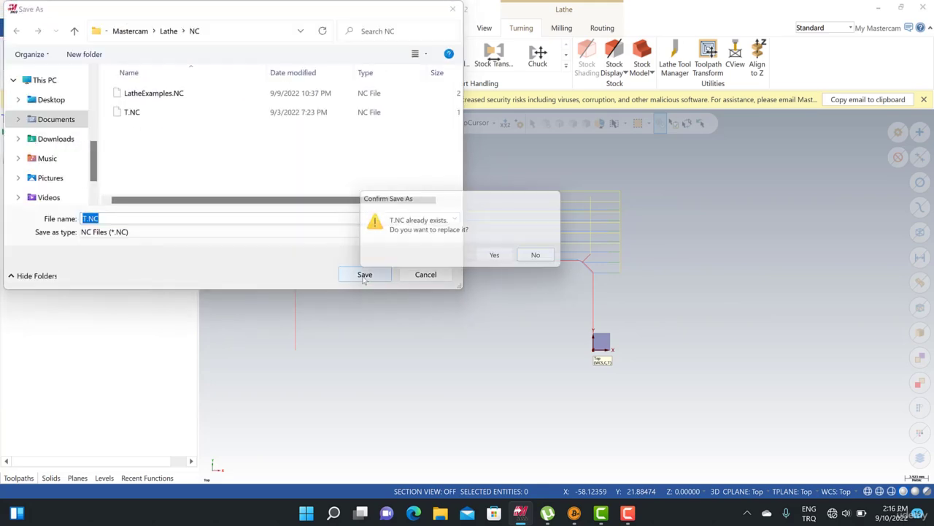
{"action": "left_click", "coordinate": [495, 261]}
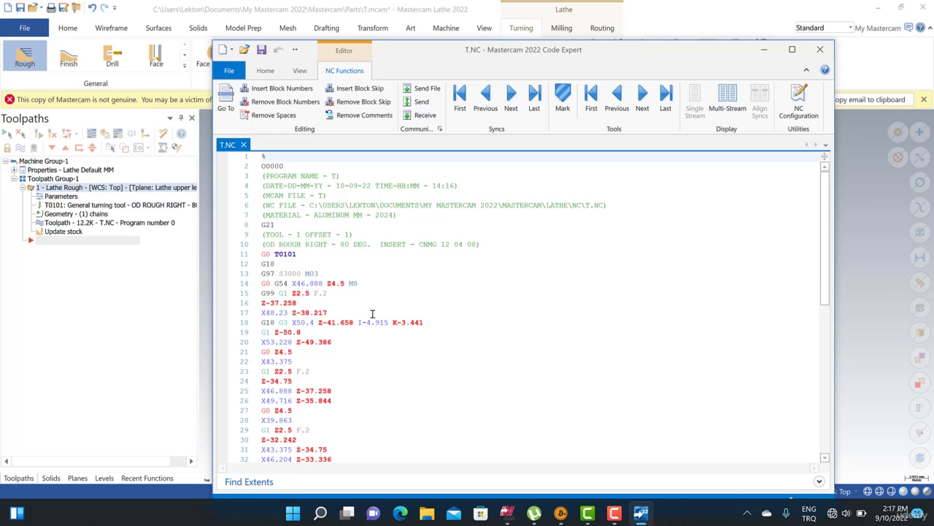
{"action": "scroll", "coordinate": [372, 314], "scroll_direction": "down", "scroll_amount": 6}
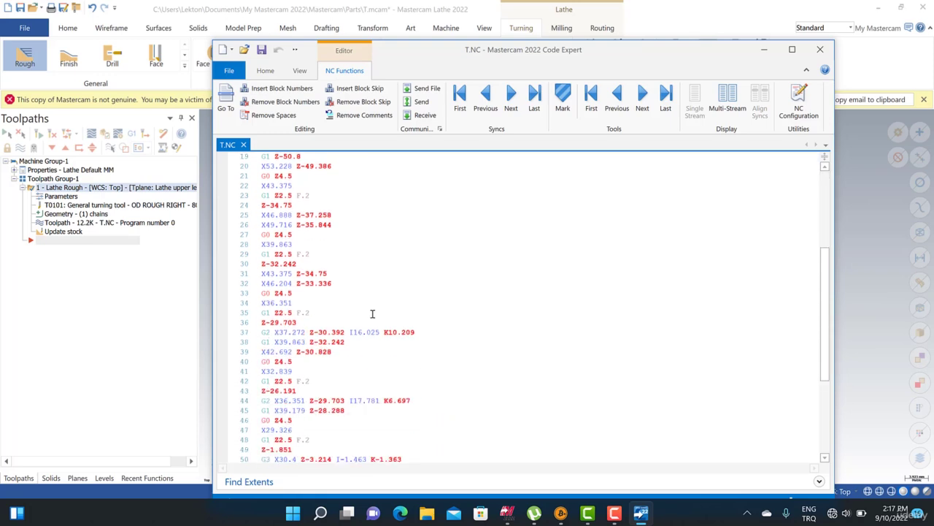
{"action": "left_click", "coordinate": [820, 48]}
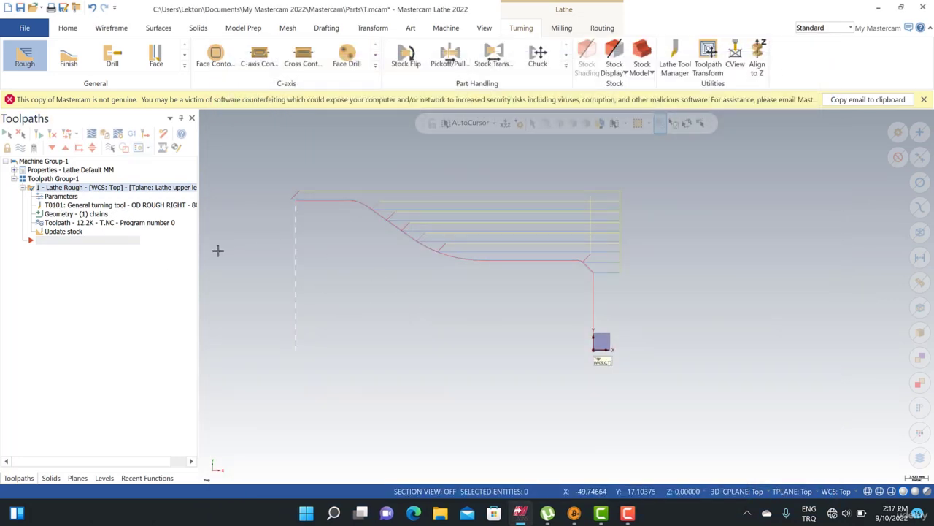
Set the roughing operation's depth of cut to 1 mm and regenerate the toolpath
{"action": "left_click", "coordinate": [61, 196]}
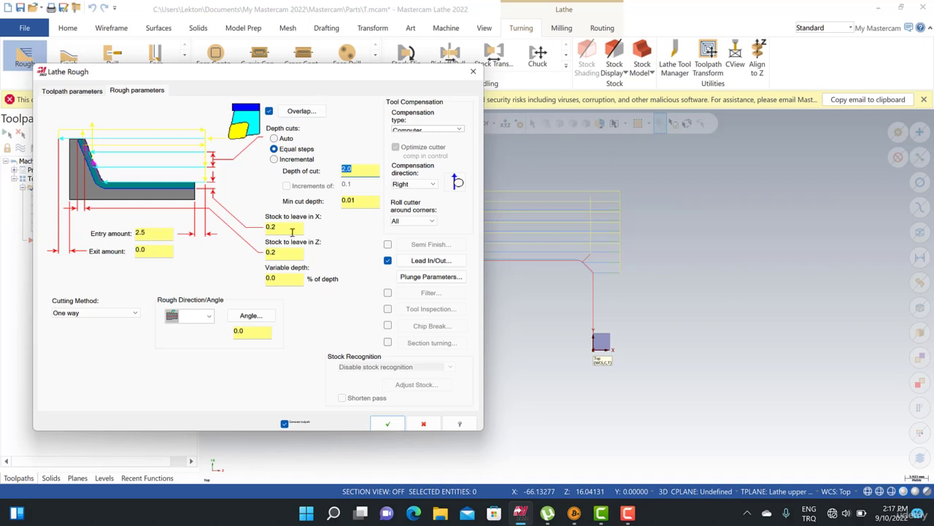
{"action": "left_click", "coordinate": [358, 167]}
{"action": "left_click_drag", "start_coordinate": [363, 168], "coordinate": [333, 162]}
{"action": "type", "text": "1"}
{"action": "left_click", "coordinate": [386, 423]}
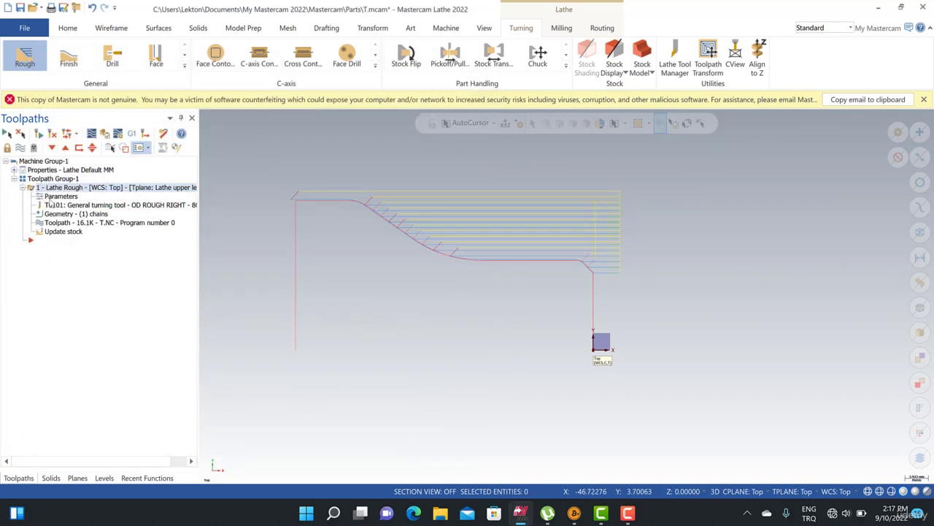
Set the roughing operation's stock to leave to 0.5 mm in both X and Z and regenerate the toolpath
{"action": "left_click", "coordinate": [54, 197]}
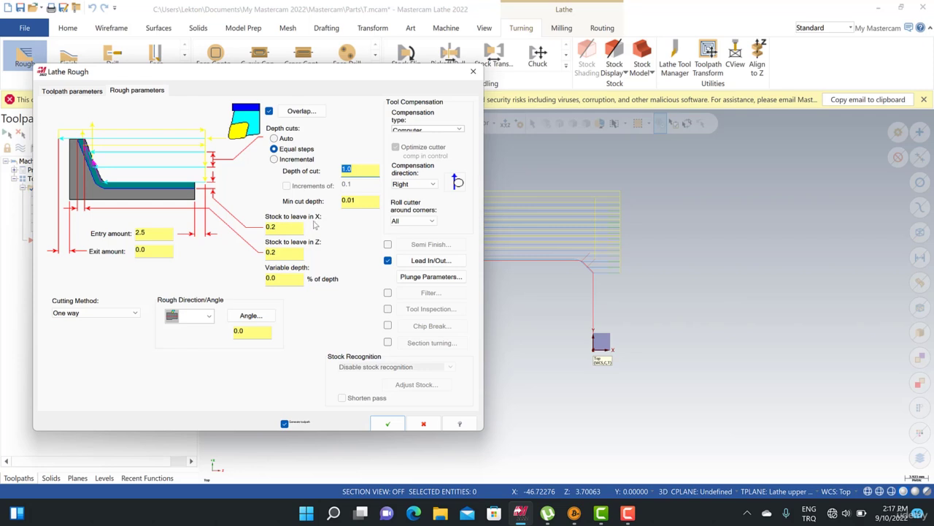
{"action": "left_click_drag", "start_coordinate": [292, 227], "coordinate": [255, 254]}
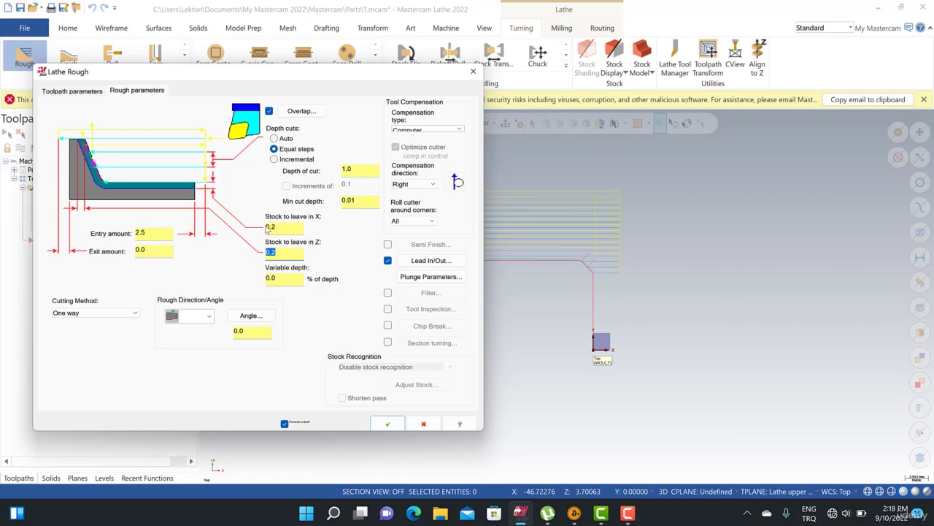
{"action": "left_click_drag", "start_coordinate": [272, 226], "coordinate": [278, 225]}
{"action": "type", "text": "5"}
{"action": "left_click_drag", "start_coordinate": [272, 252], "coordinate": [276, 251]}
{"action": "type", "text": "5"}
{"action": "left_click", "coordinate": [386, 423]}
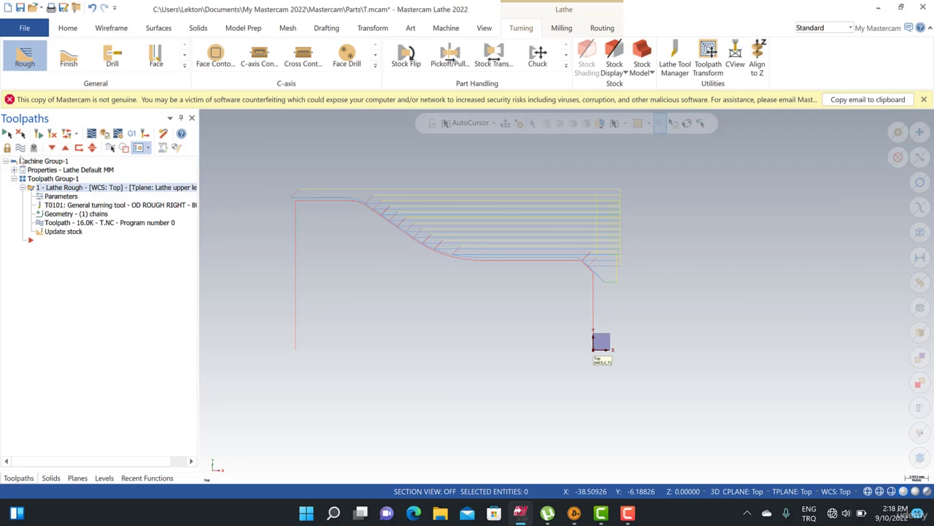
Toggle the roughing toolpath's display off and on again and examine its passes against the profile
{"action": "left_click", "coordinate": [20, 148]}
{"action": "left_click", "coordinate": [20, 148]}
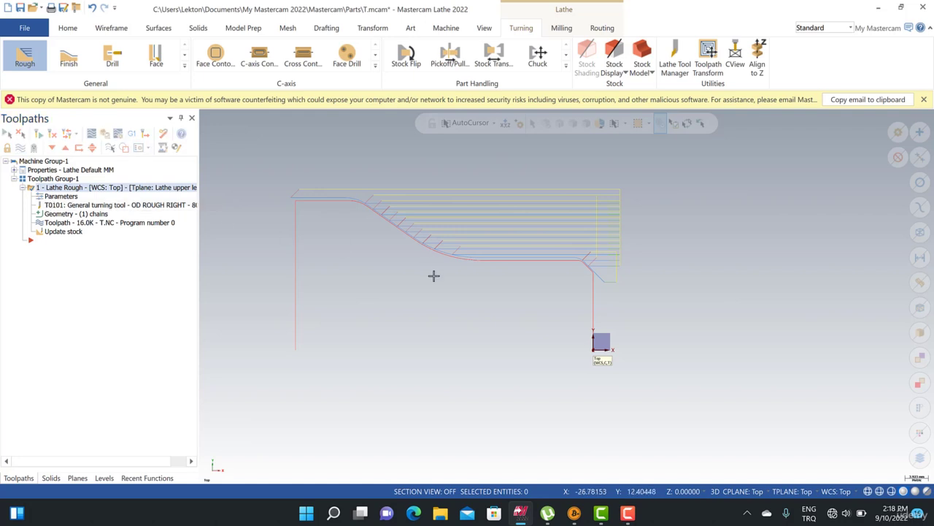
{"action": "scroll", "coordinate": [434, 276], "scroll_direction": "down", "scroll_amount": 1}
{"action": "scroll", "coordinate": [434, 276], "scroll_direction": "down", "scroll_amount": 1}
{"action": "scroll", "coordinate": [433, 276], "scroll_direction": "up", "scroll_amount": 1}
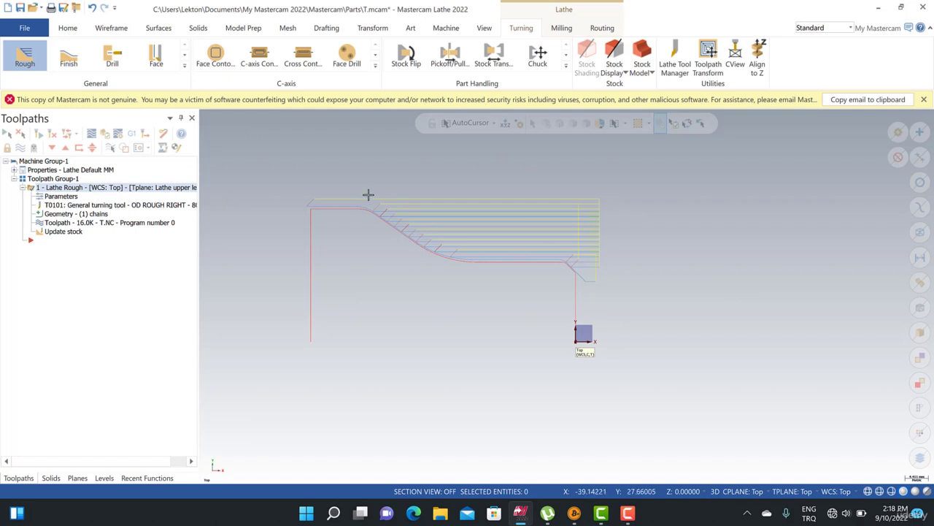
Hide the roughing toolpath and start a canned rough operation, chaining the profile from the chamfer to the large-diameter horizontal line
{"action": "left_click", "coordinate": [20, 147]}
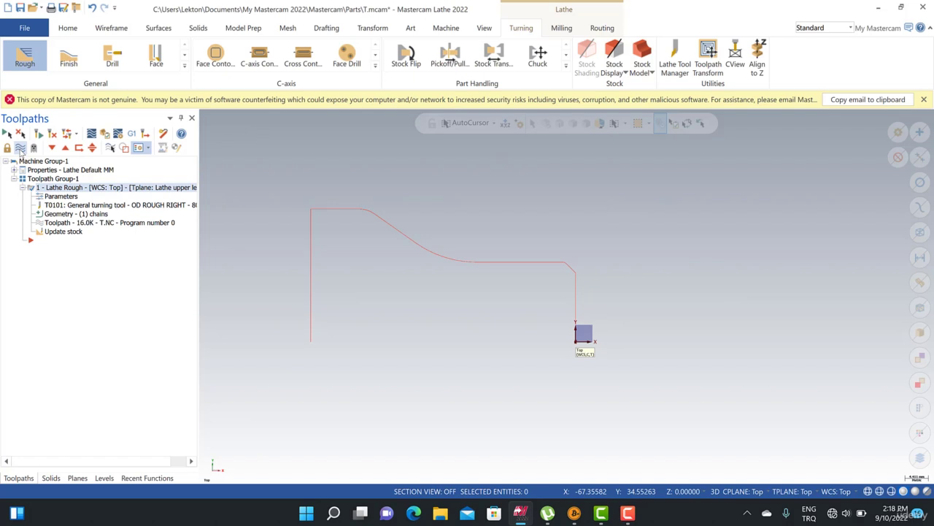
{"action": "right_click", "coordinate": [44, 246]}
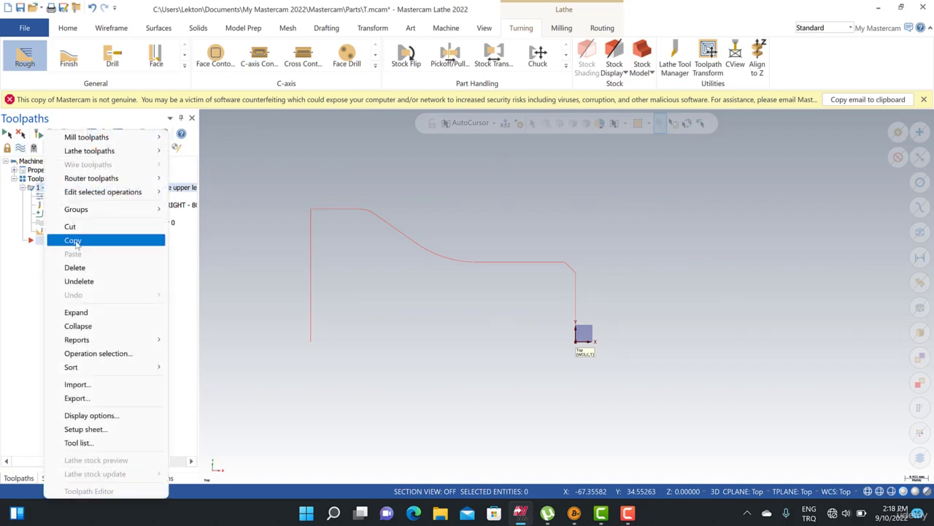
{"action": "mouse_move", "coordinate": [143, 153]}
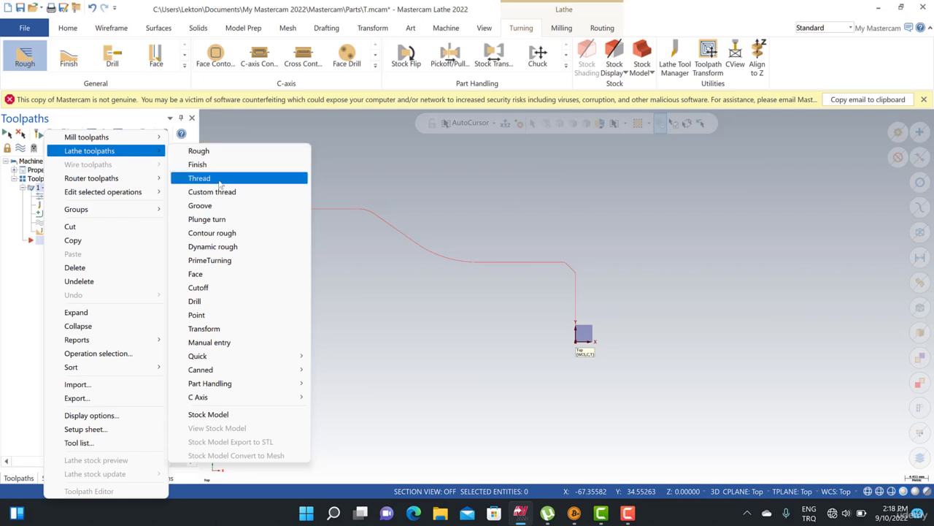
{"action": "mouse_move", "coordinate": [263, 377]}
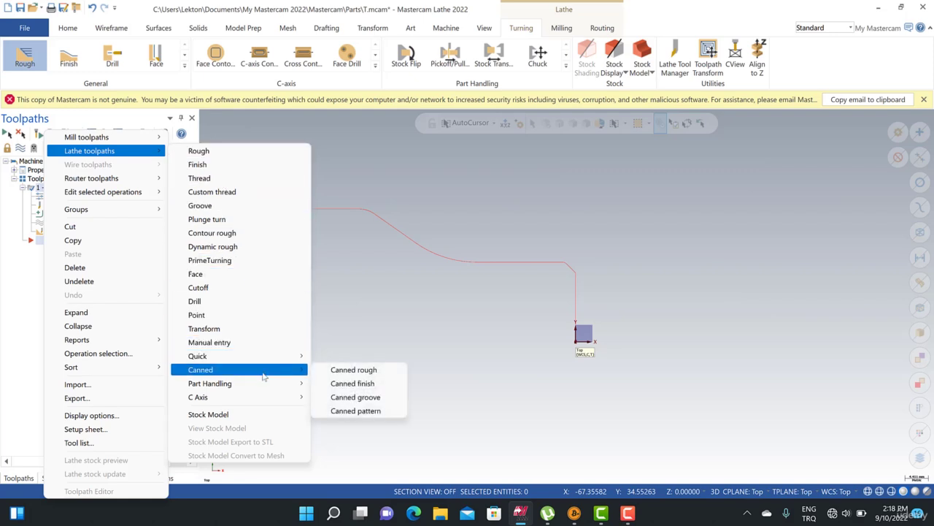
{"action": "left_click", "coordinate": [381, 371]}
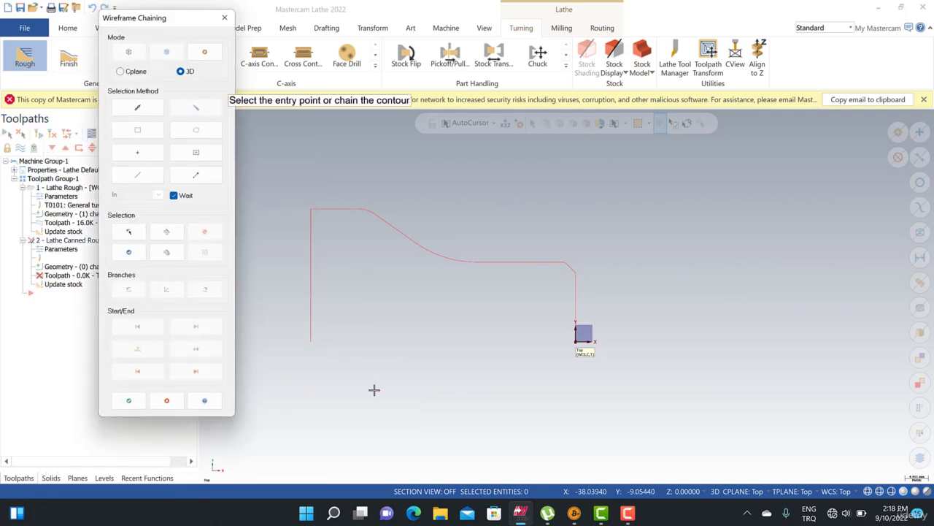
{"action": "left_click", "coordinate": [571, 268]}
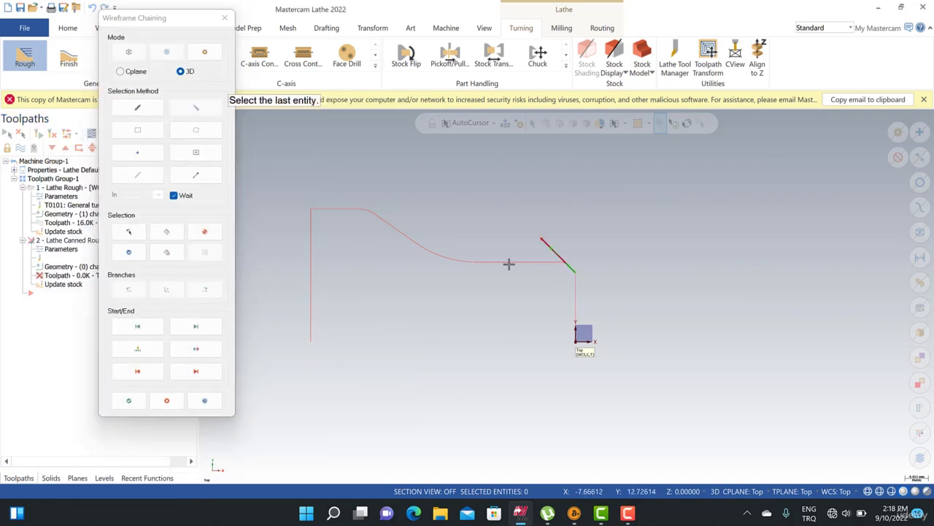
{"action": "left_click", "coordinate": [319, 208]}
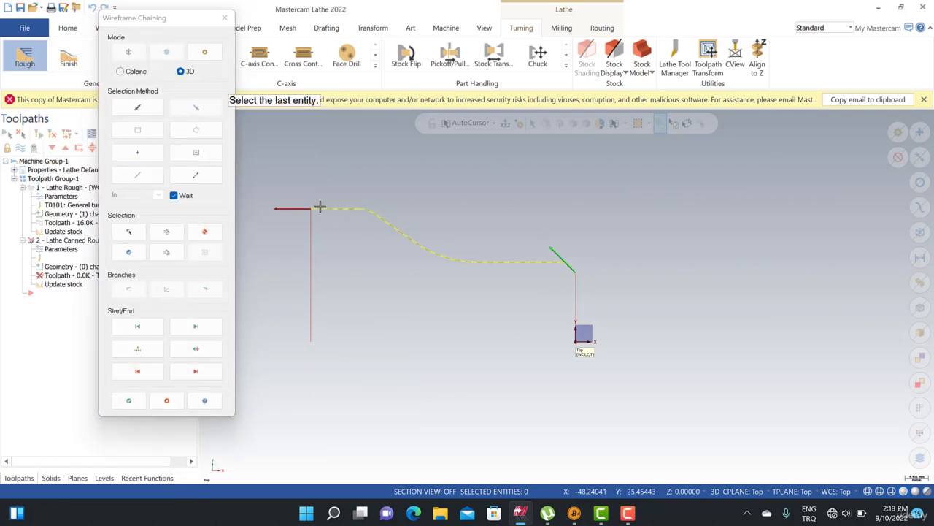
{"action": "left_click", "coordinate": [129, 402]}
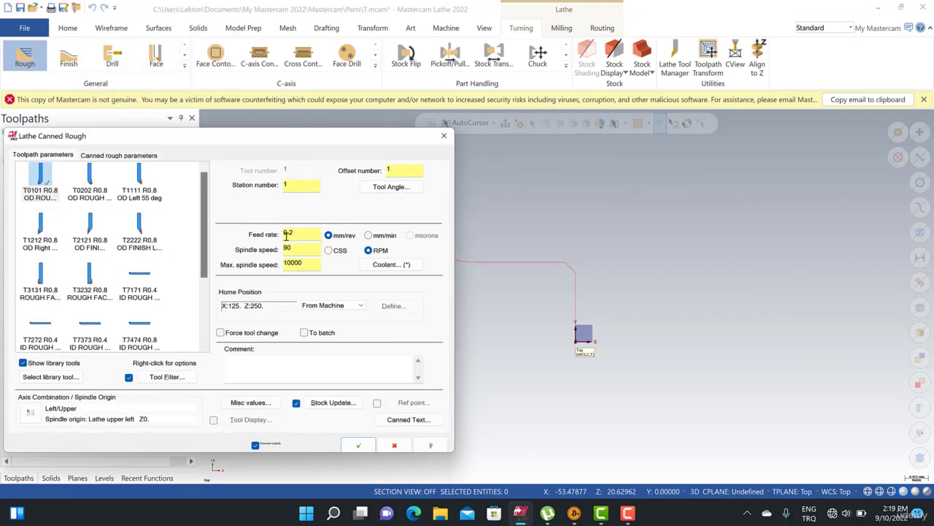
Set the canned rough operation's feed rate to 0.1 mm/rev and spindle speed to 3200 RPM
{"action": "left_click_drag", "start_coordinate": [289, 234], "coordinate": [296, 231]}
{"action": "type", "text": "1"}
{"action": "left_click_drag", "start_coordinate": [298, 245], "coordinate": [266, 250]}
{"action": "type", "text": "3200"}
{"action": "double_click", "coordinate": [313, 263]}
Enable reference points using only Z at 3 mm for the approach, and copy the same setting to the retract
{"action": "left_click", "coordinate": [377, 402]}
{"action": "left_click", "coordinate": [400, 403]}
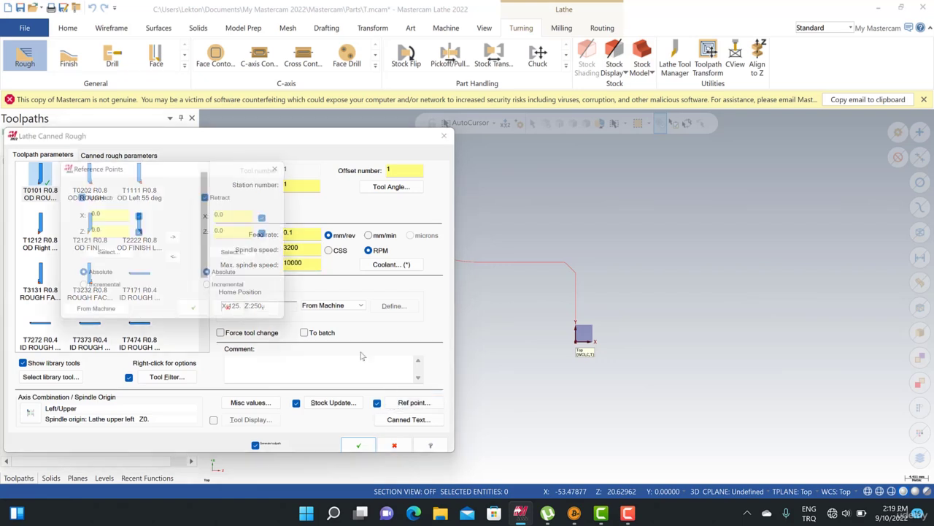
{"action": "left_click", "coordinate": [138, 216]}
{"action": "left_click_drag", "start_coordinate": [113, 232], "coordinate": [79, 232]}
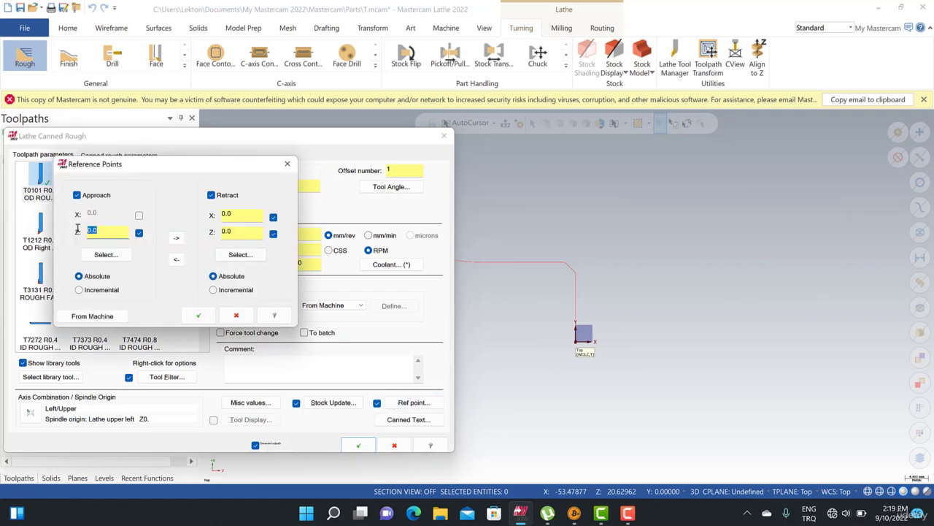
{"action": "type", "text": "3"}
{"action": "left_click", "coordinate": [180, 243]}
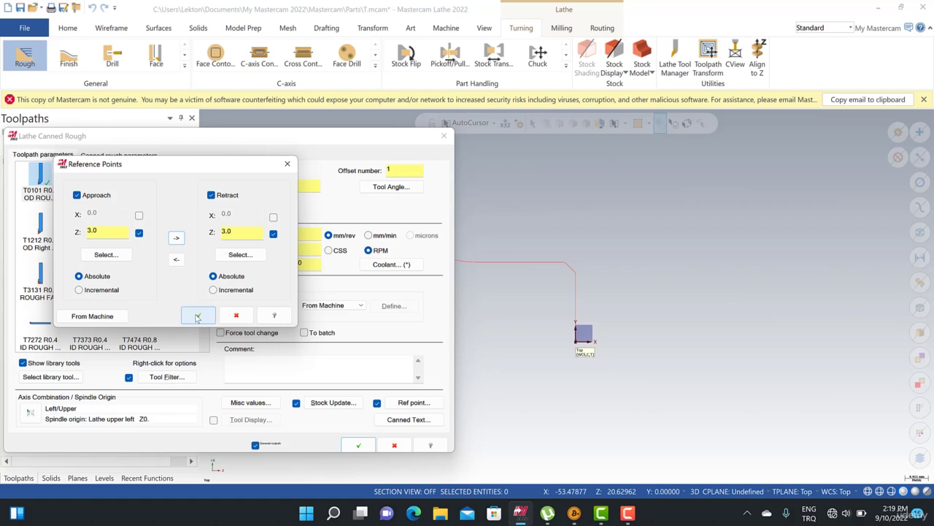
{"action": "left_click", "coordinate": [198, 316]}
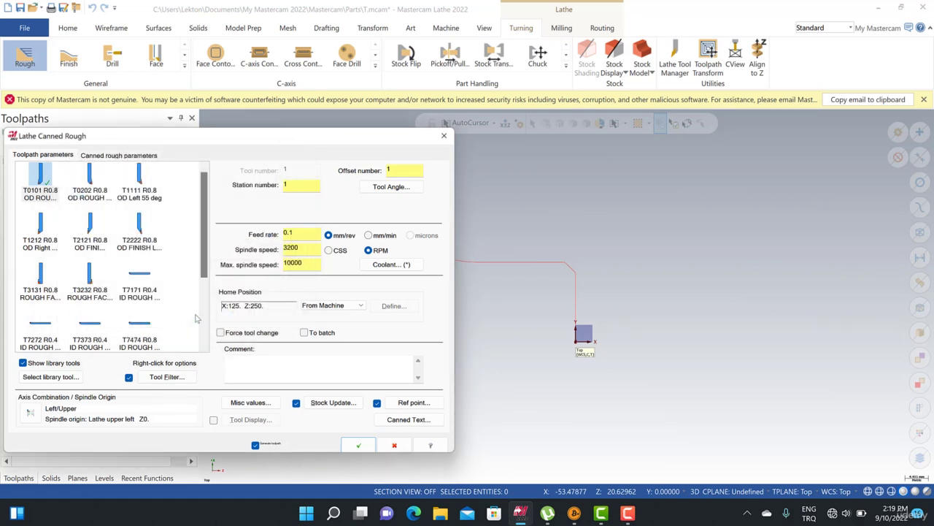
Set the canned rough depth of cut to 1 mm and check the clearance and stock-to-leave values
{"action": "left_click", "coordinate": [98, 158]}
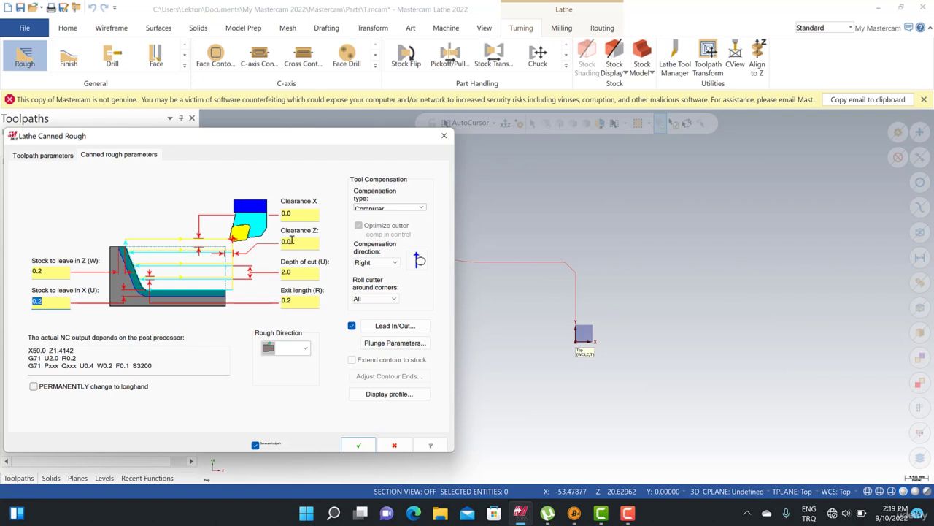
{"action": "left_click", "coordinate": [293, 217]}
{"action": "left_click", "coordinate": [292, 242]}
{"action": "left_click", "coordinate": [302, 276]}
{"action": "type", "text": "1"}
{"action": "key", "text": "Tab"}
{"action": "left_click", "coordinate": [54, 301]}
{"action": "double_click", "coordinate": [47, 272]}
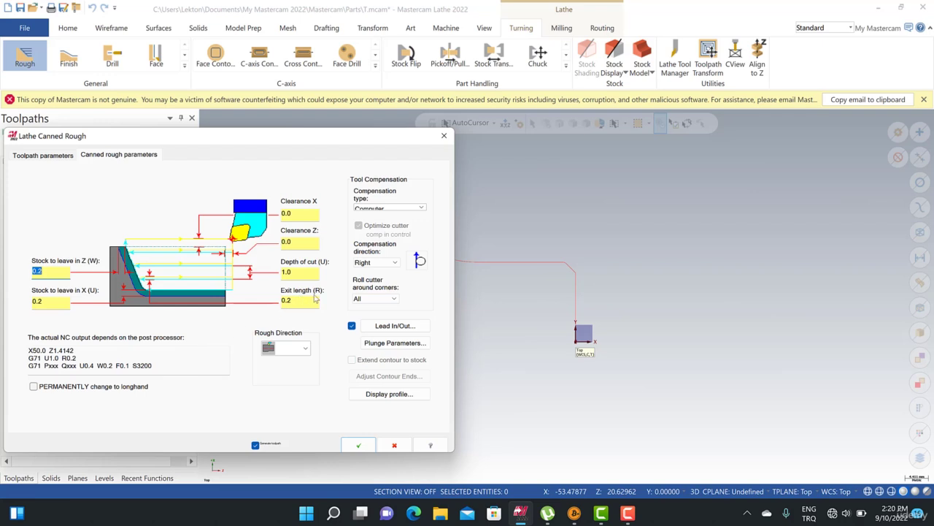
Try a 2 mm depth of cut and set it back to 1 mm
{"action": "left_click_drag", "start_coordinate": [299, 270], "coordinate": [276, 268]}
{"action": "type", "text": "2.0"}
{"action": "left_click", "coordinate": [298, 299]}
{"action": "left_click_drag", "start_coordinate": [299, 272], "coordinate": [272, 271]}
{"action": "type", "text": "1"}
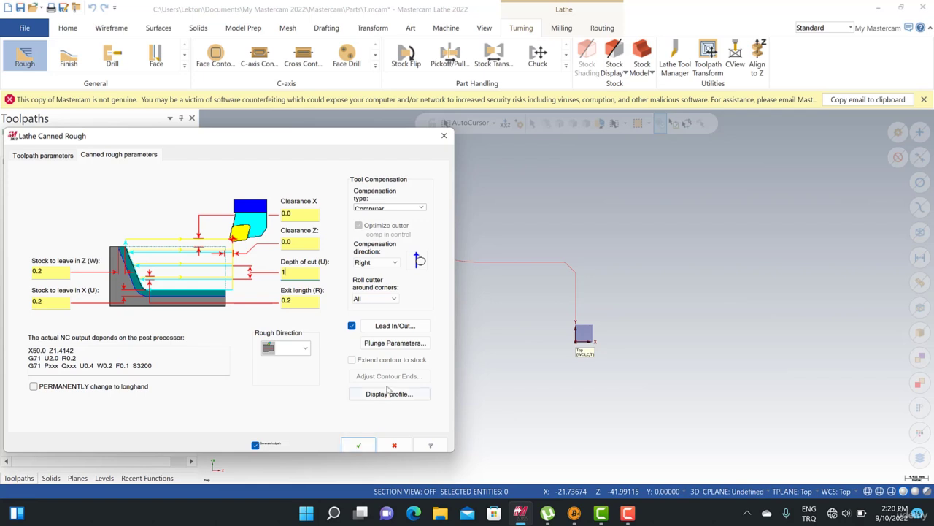
Accept the lead-in with its 2 mm start-of-contour extension and set plunge cutting to no plunging allowed
{"action": "left_click", "coordinate": [394, 325]}
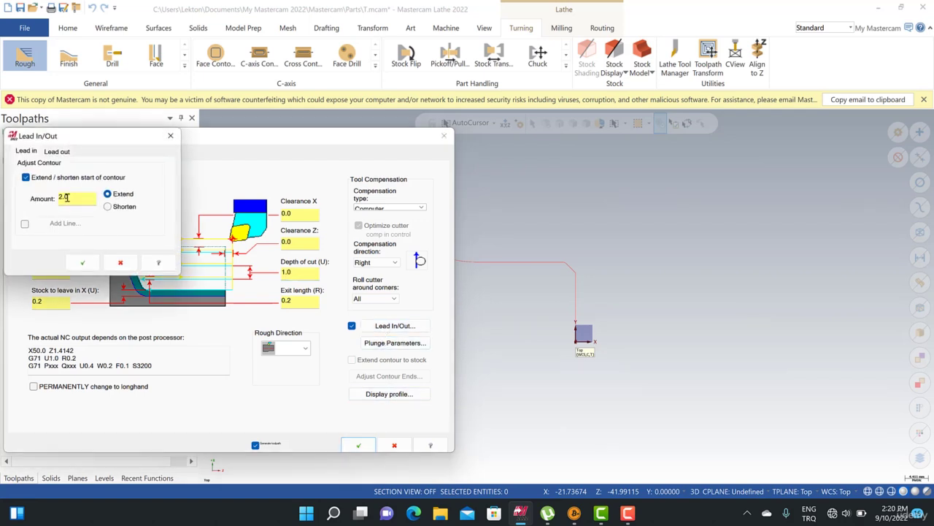
{"action": "left_click_drag", "start_coordinate": [77, 198], "coordinate": [51, 189]}
{"action": "left_click", "coordinate": [83, 262]}
{"action": "left_click", "coordinate": [383, 343]}
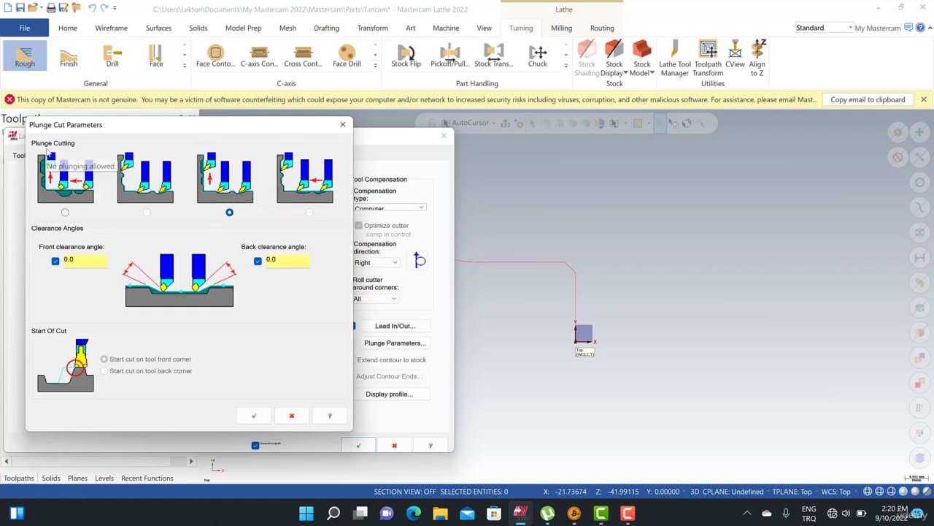
{"action": "left_click", "coordinate": [65, 212]}
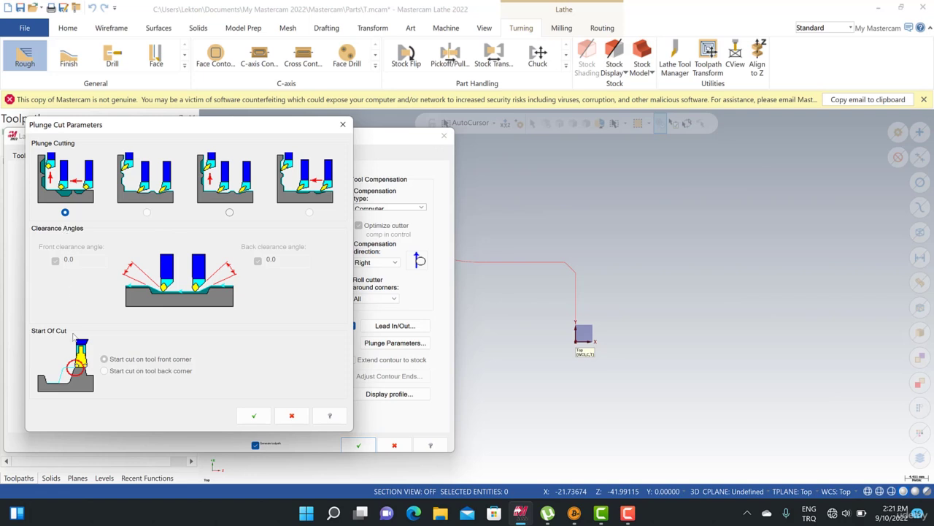
{"action": "left_click", "coordinate": [265, 421]}
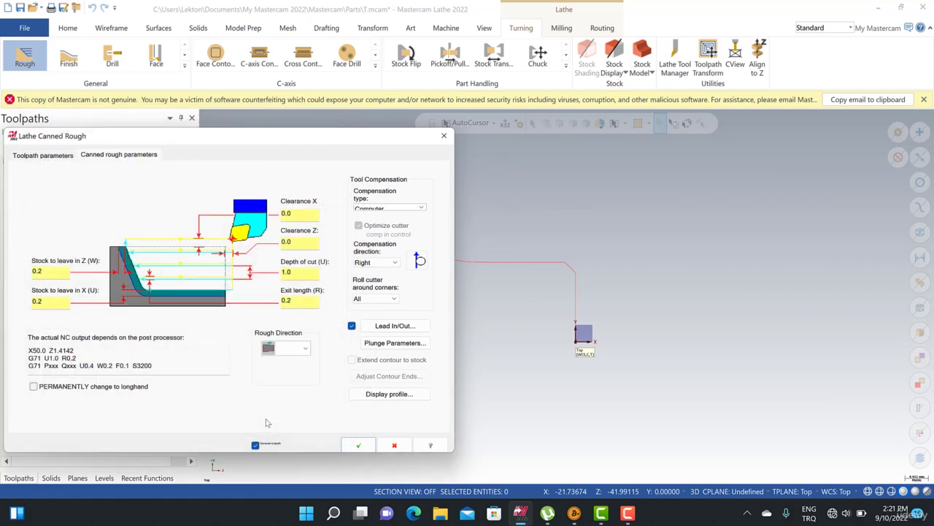
Display the canned rough profile without saving its geometry, and review the compensation types, keeping Computer
{"action": "left_click", "coordinate": [382, 395]}
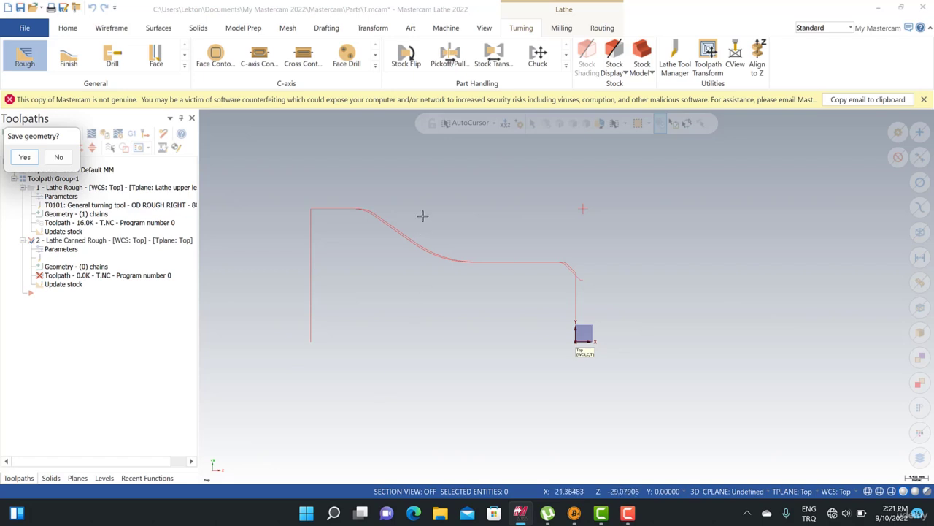
{"action": "scroll", "coordinate": [421, 215], "scroll_direction": "up", "scroll_amount": 5}
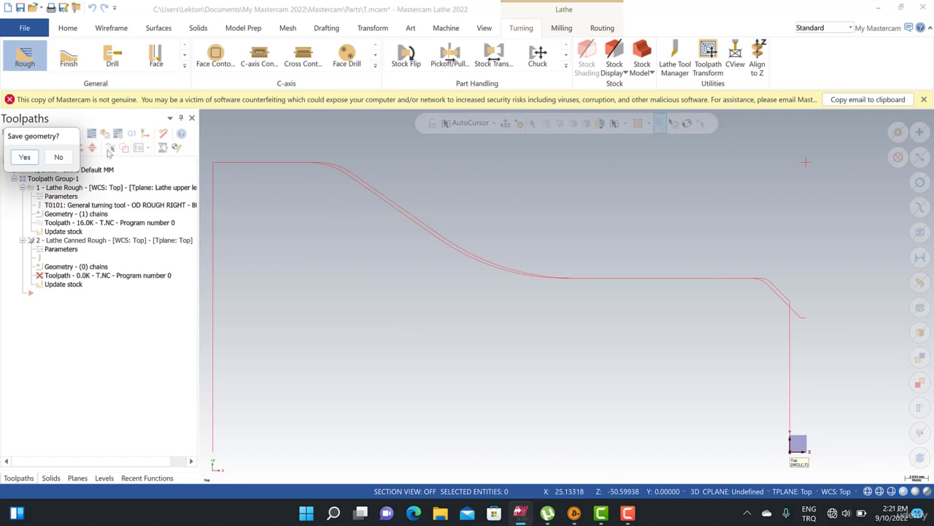
{"action": "left_click", "coordinate": [59, 157]}
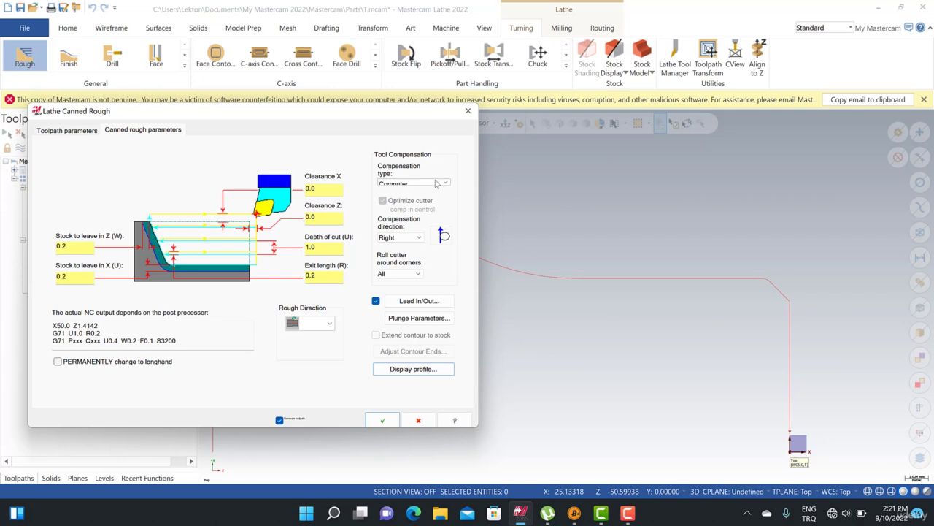
{"action": "left_click", "coordinate": [417, 184]}
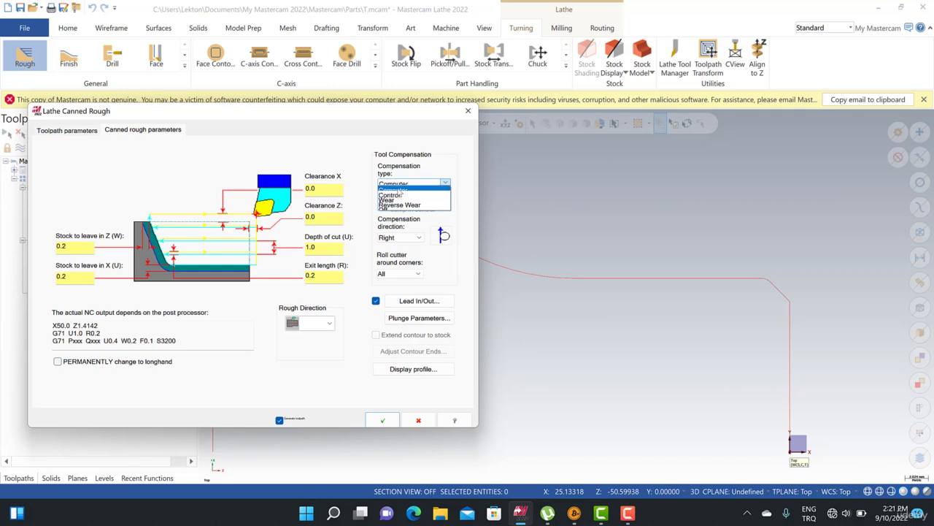
{"action": "left_click", "coordinate": [400, 191]}
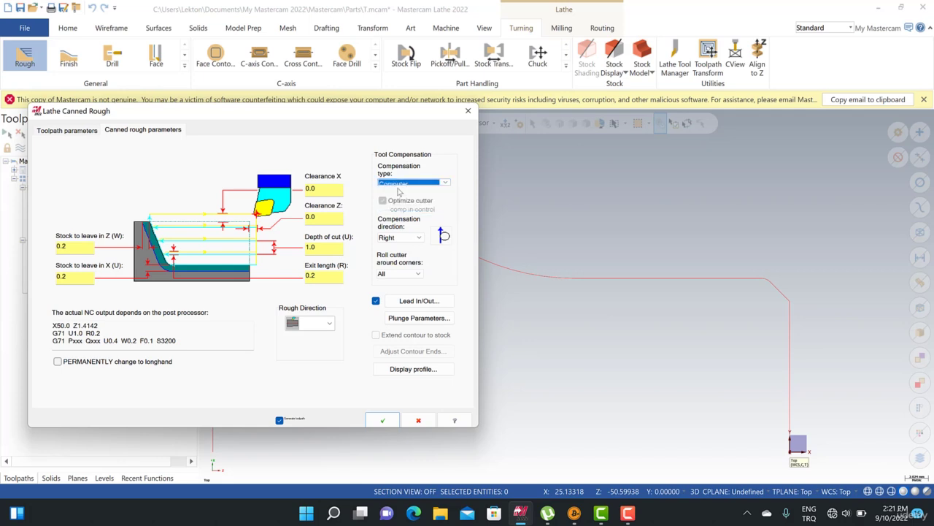
Review the insert's corner radius and cutting parameters for tool T0101, accept its definition and generate the canned rough toolpath
{"action": "left_click", "coordinate": [66, 131]}
{"action": "double_click", "coordinate": [66, 154]}
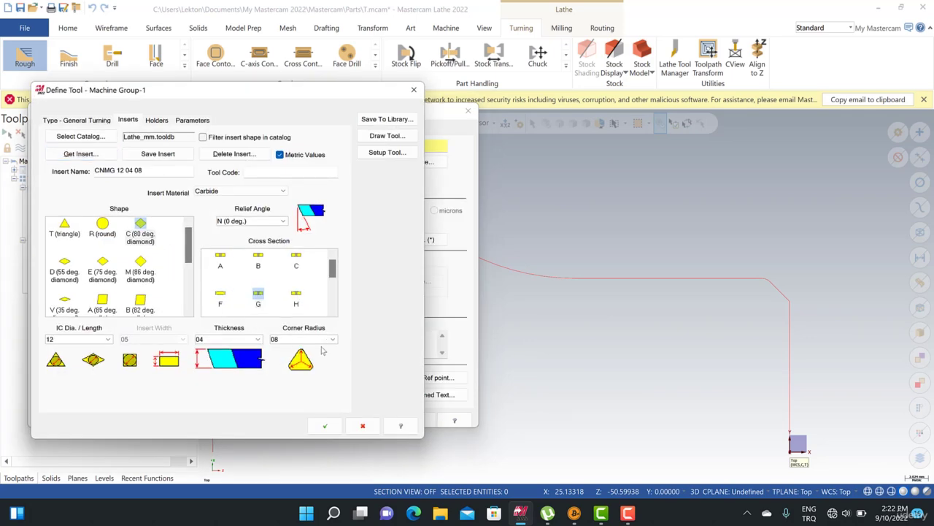
{"action": "left_click", "coordinate": [333, 339]}
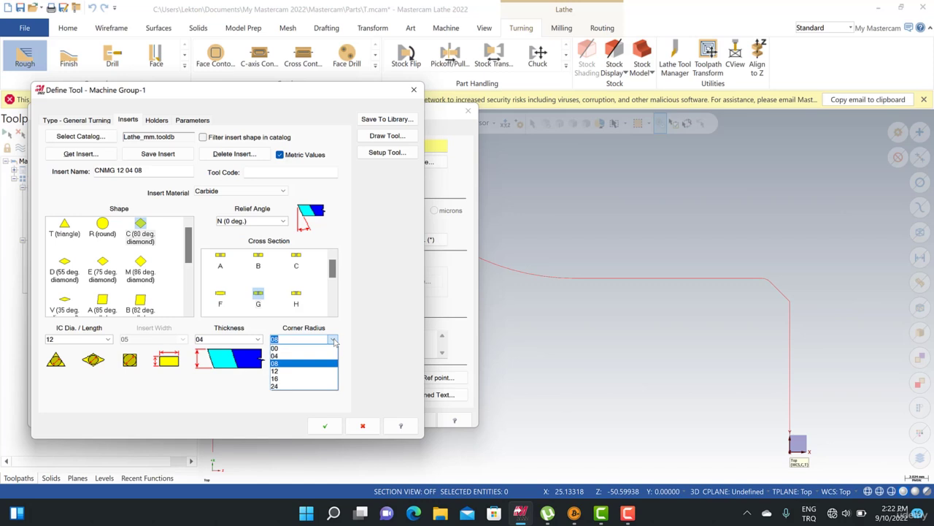
{"action": "left_click", "coordinate": [334, 340]}
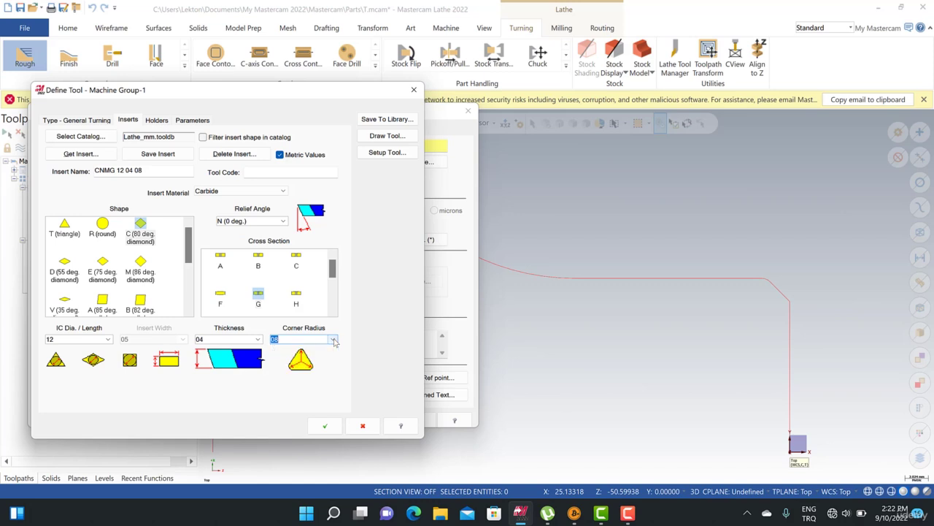
{"action": "left_click", "coordinate": [192, 121]}
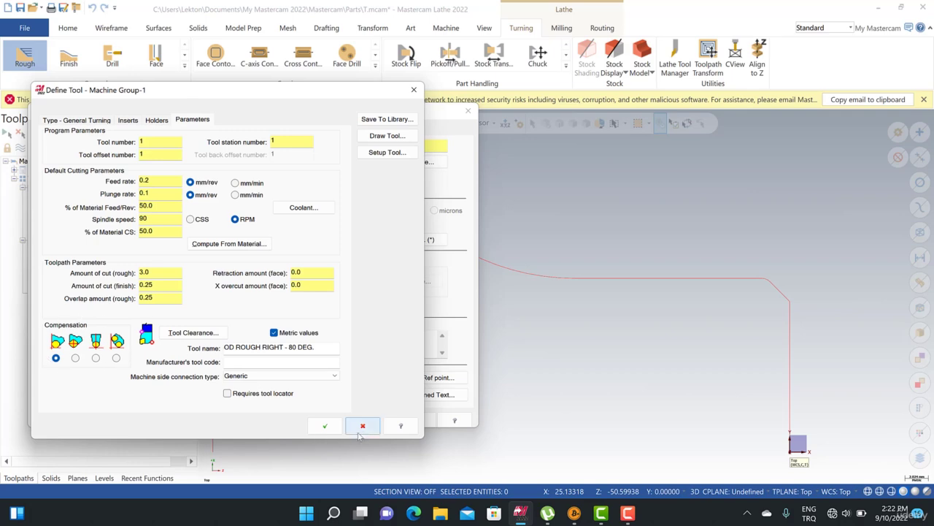
{"action": "left_click", "coordinate": [325, 426]}
{"action": "left_click", "coordinate": [385, 421]}
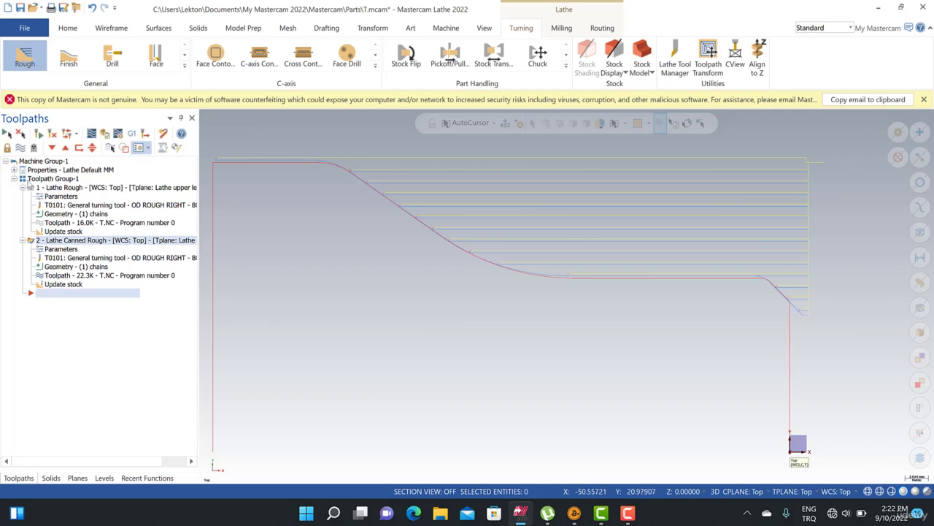
Delete the original Lathe Rough operation and toggle the canned rough toolpath's display to check its passes
{"action": "right_click", "coordinate": [33, 188]}
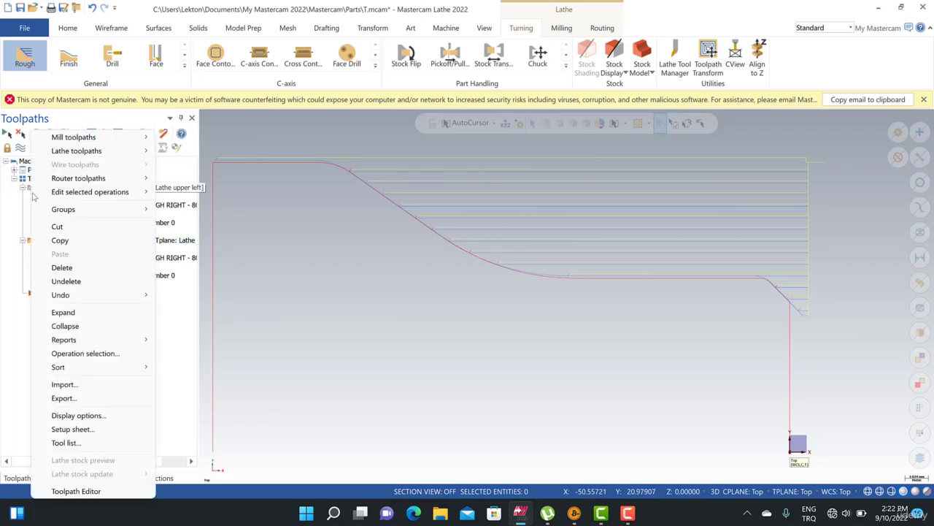
{"action": "left_click", "coordinate": [62, 267]}
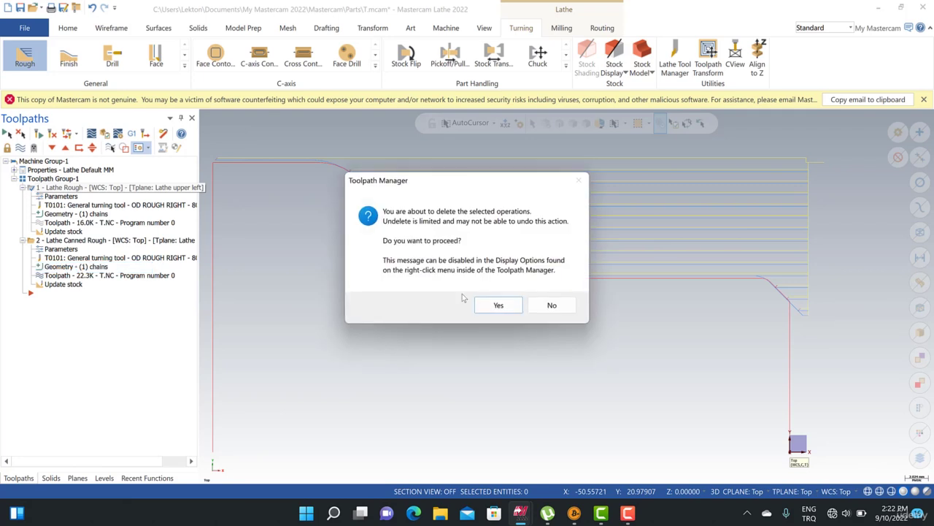
{"action": "left_click", "coordinate": [499, 305]}
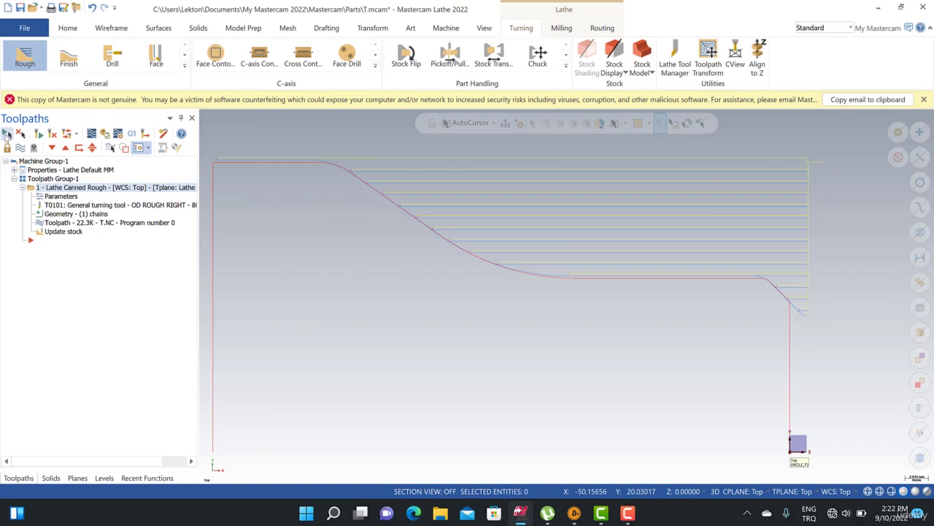
{"action": "left_click", "coordinate": [21, 148]}
{"action": "left_click", "coordinate": [21, 148]}
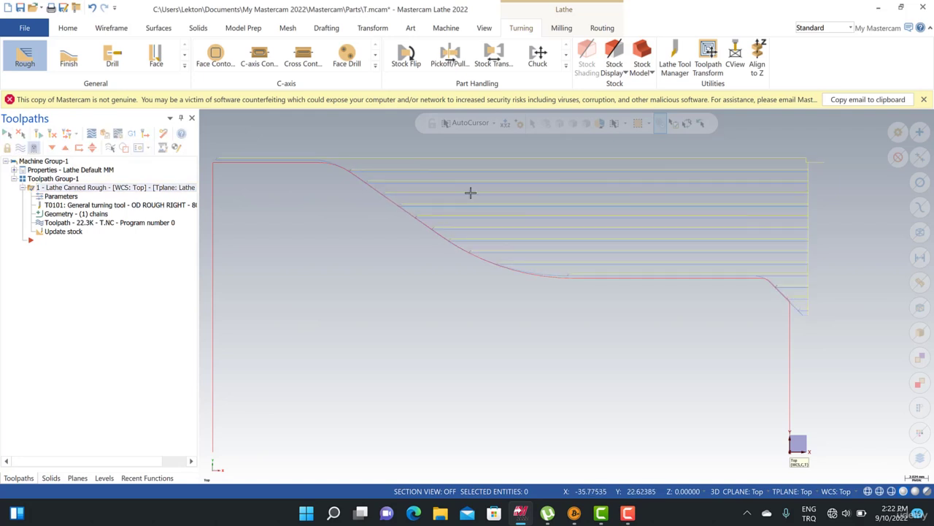
{"action": "scroll", "coordinate": [467, 192], "scroll_direction": "down", "scroll_amount": 3}
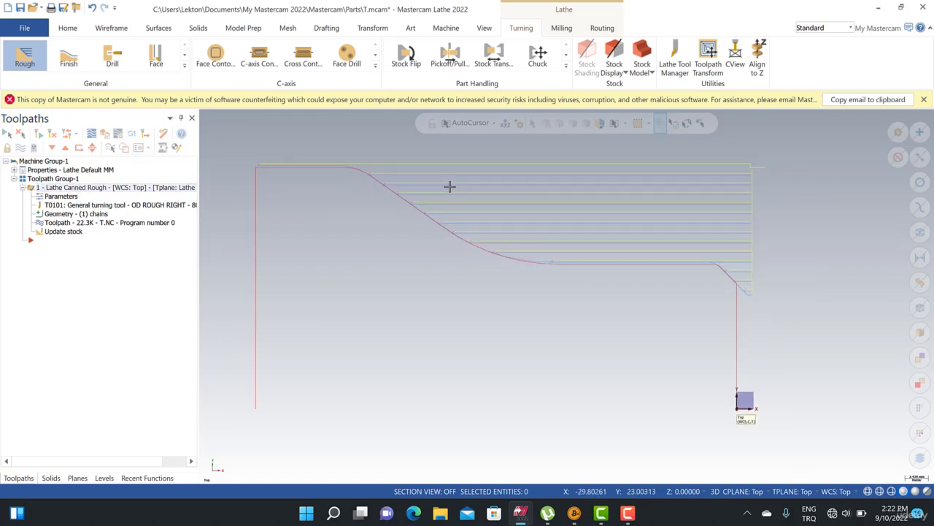
Post the canned rough operation to T.NC, replacing the existing file, review the G71 code and close the code editor
{"action": "left_click", "coordinate": [132, 134]}
{"action": "left_click", "coordinate": [89, 372]}
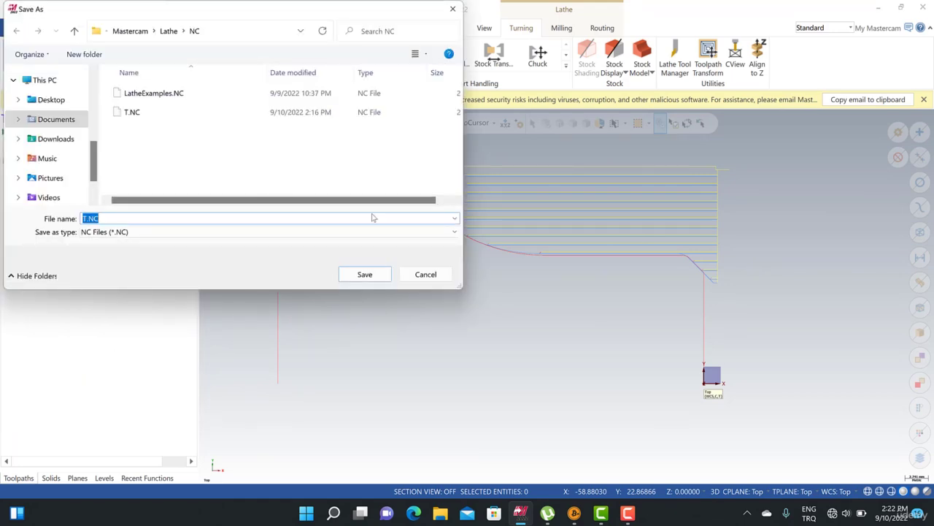
{"action": "left_click", "coordinate": [365, 274]}
{"action": "left_click", "coordinate": [499, 258]}
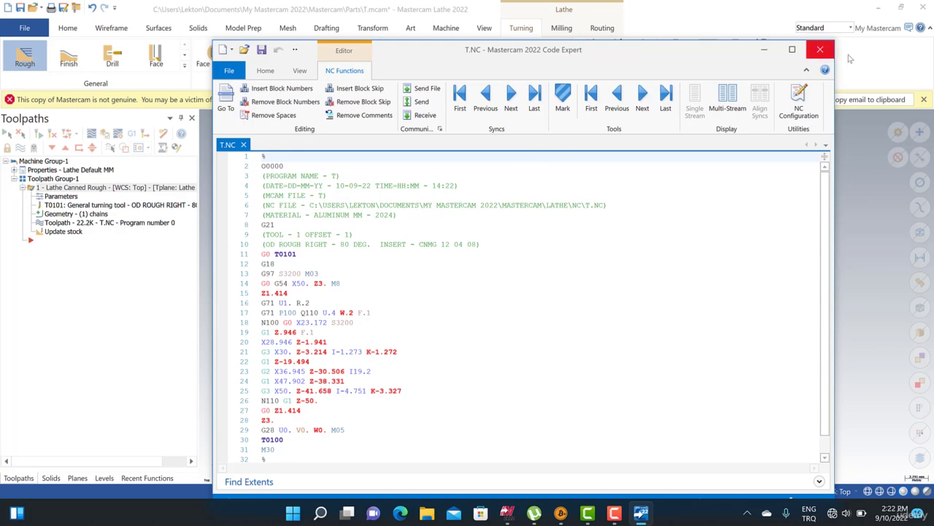
{"action": "left_click", "coordinate": [821, 51]}
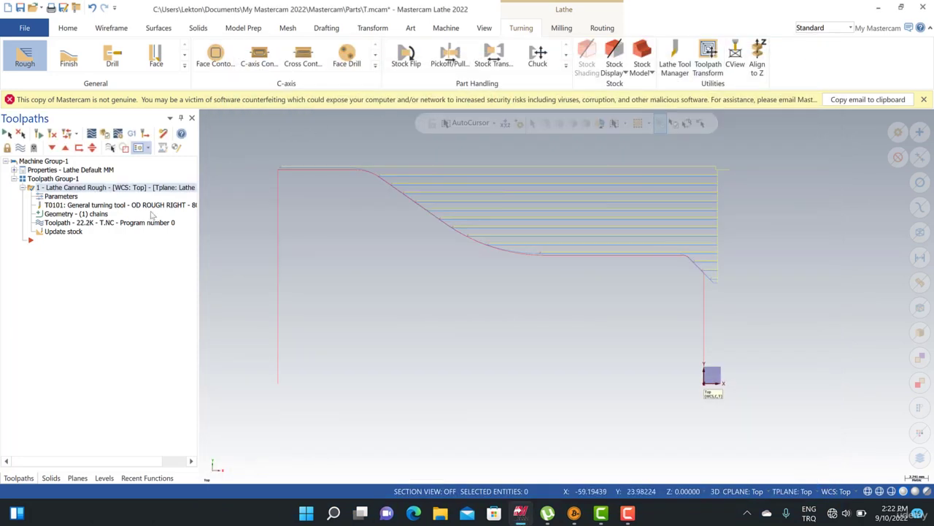
Hide the toolpath display and review the operation's canned rough parameters, closing them without changes
{"action": "left_click", "coordinate": [20, 148]}
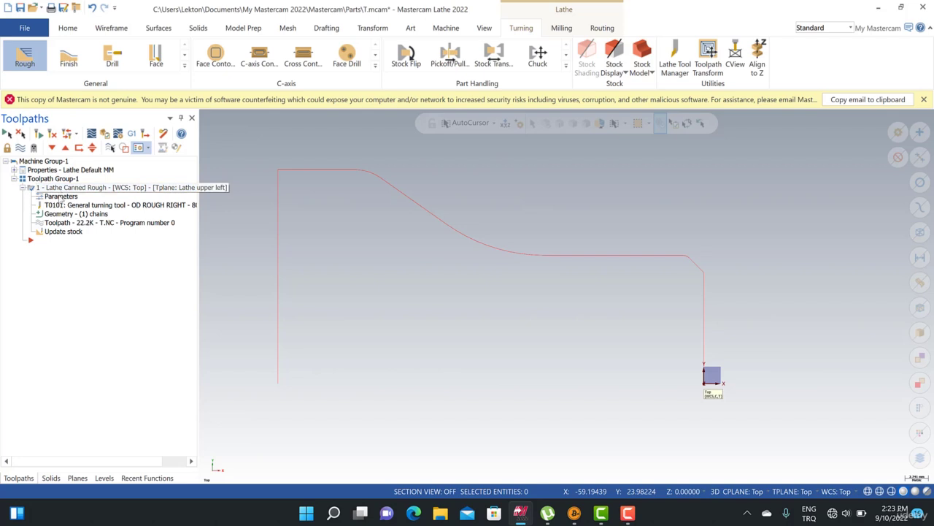
{"action": "left_click", "coordinate": [50, 196]}
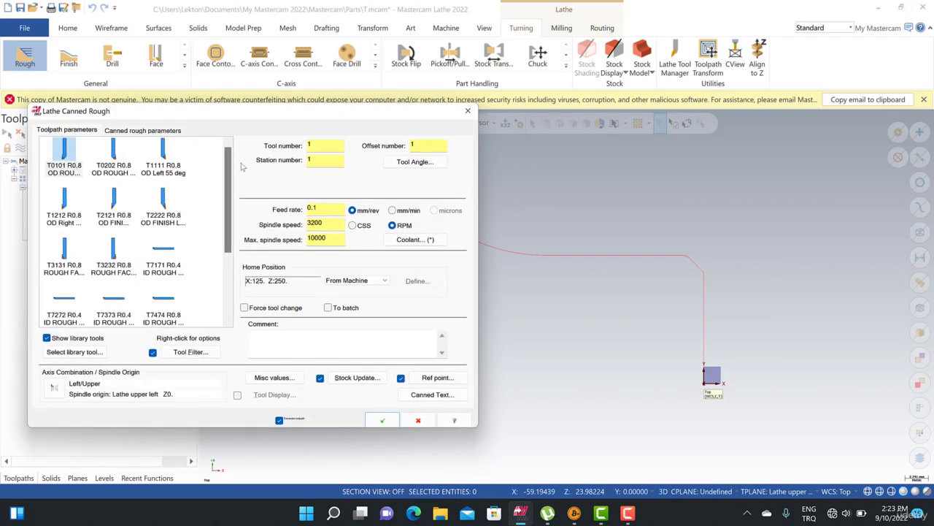
{"action": "left_click", "coordinate": [138, 129]}
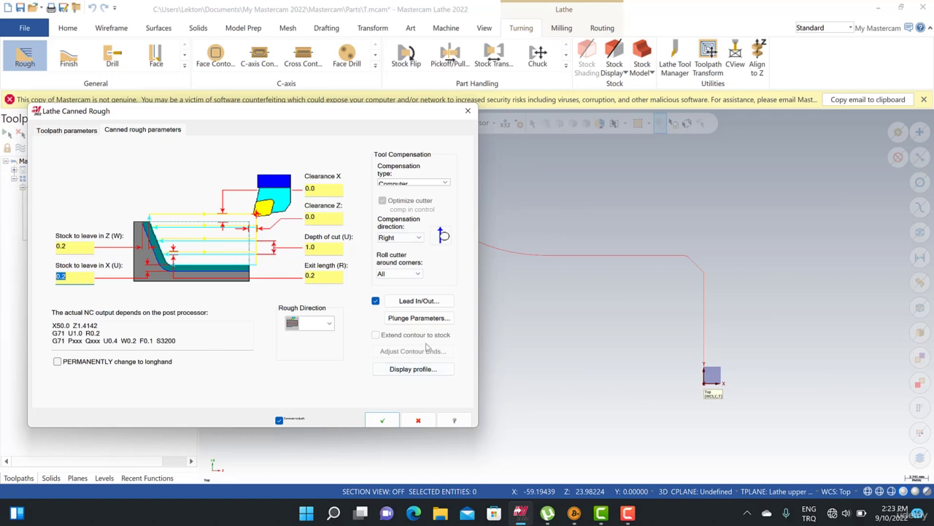
{"action": "left_click", "coordinate": [469, 111]}
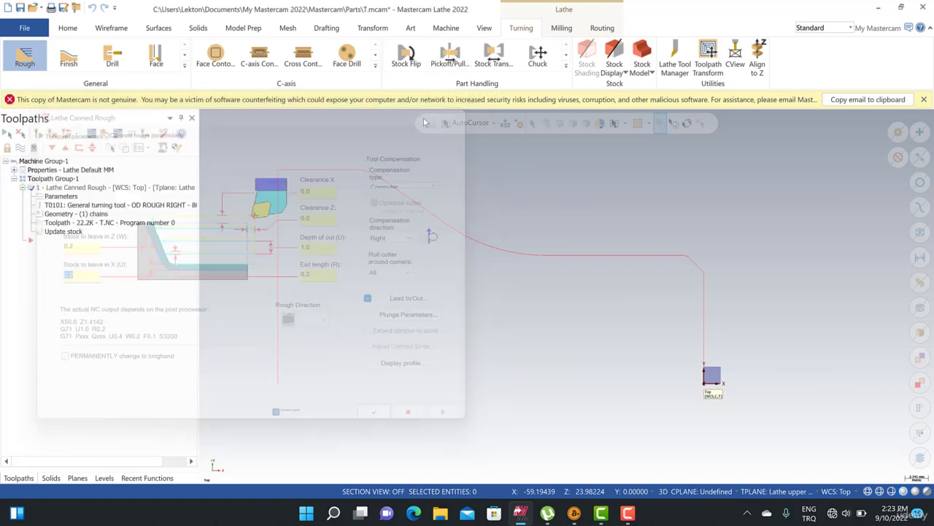
Draw a vertical line 30 mm long at an X axis offset of -55, beyond the profile's back face
{"action": "left_click", "coordinate": [13, 169]}
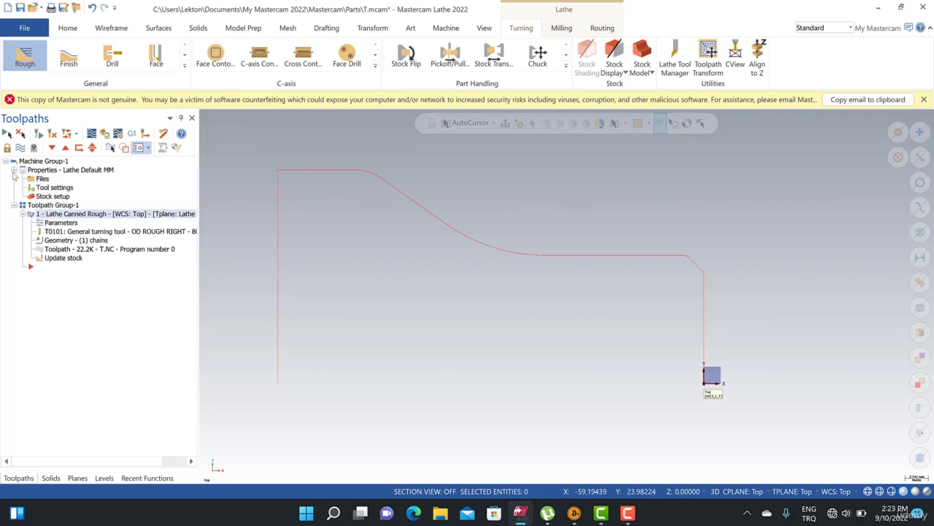
{"action": "left_click", "coordinate": [112, 28]}
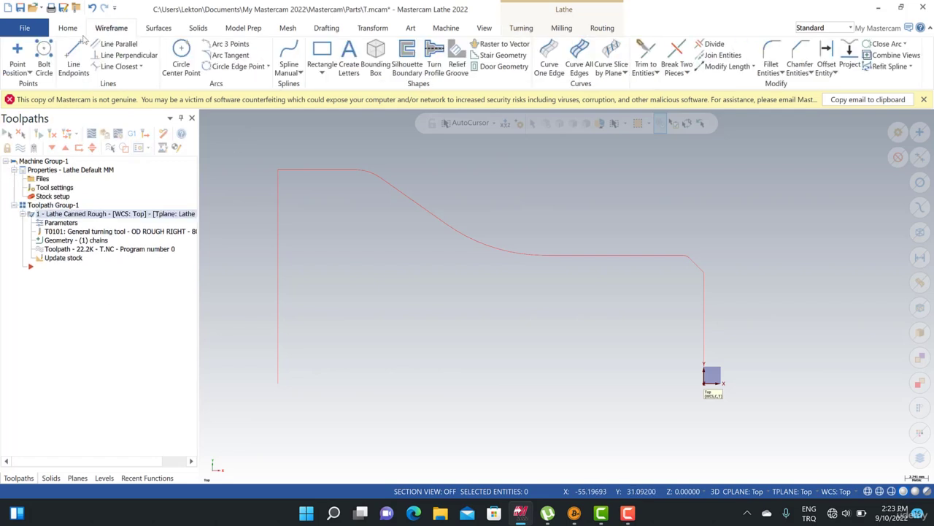
{"action": "left_click", "coordinate": [74, 59]}
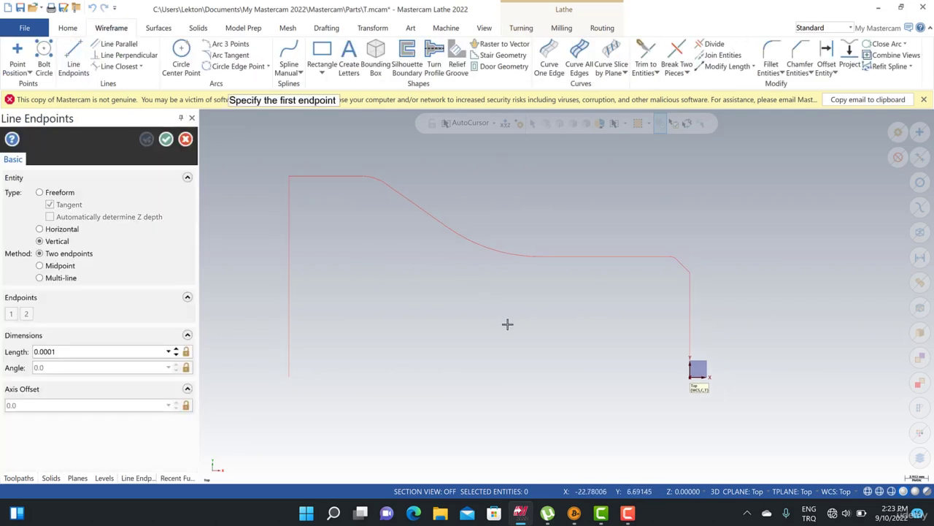
{"action": "scroll", "coordinate": [507, 323], "scroll_direction": "down", "scroll_amount": 2}
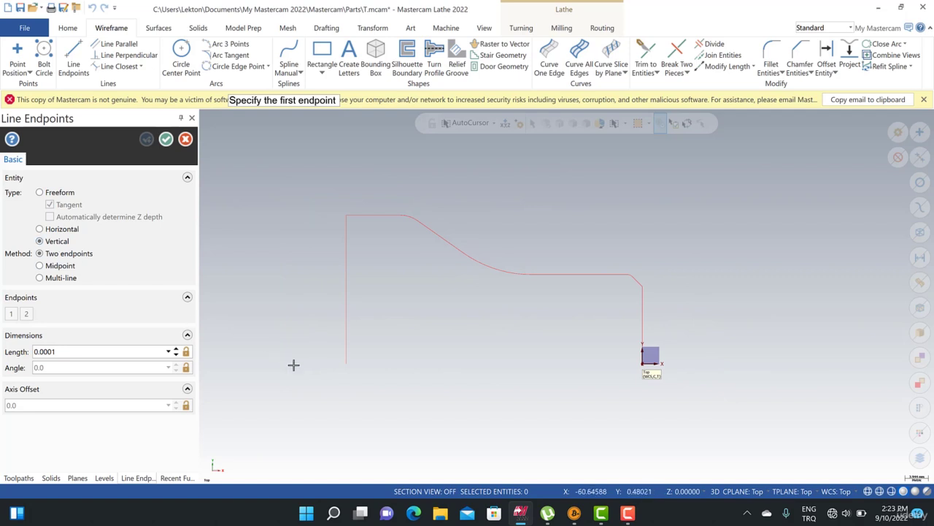
{"action": "left_click", "coordinate": [348, 362]}
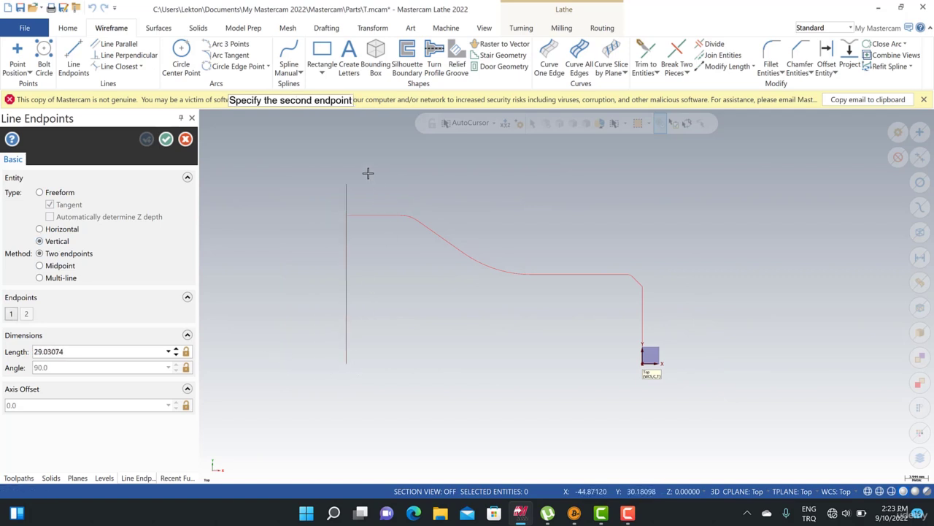
{"action": "left_click", "coordinate": [361, 199]}
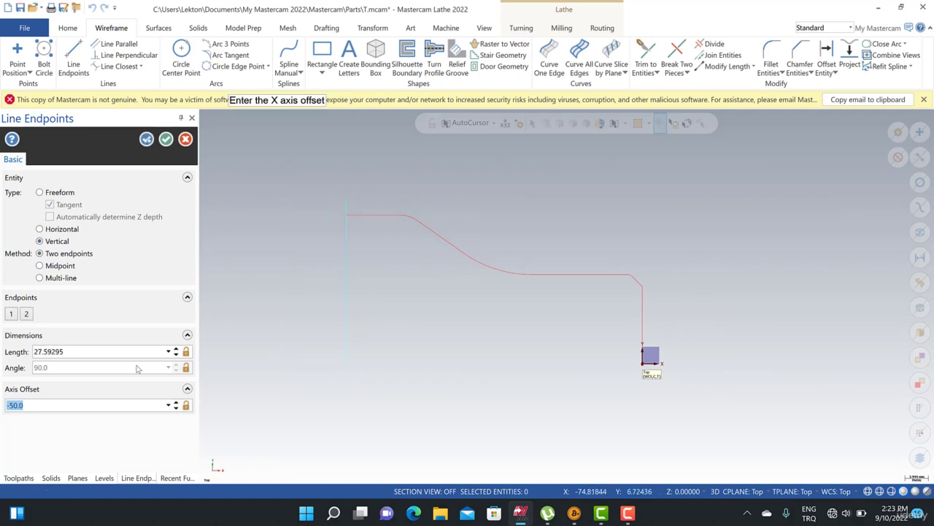
{"action": "type", "text": "-55"}
{"action": "key", "text": "Return"}
{"action": "left_click", "coordinate": [74, 351]}
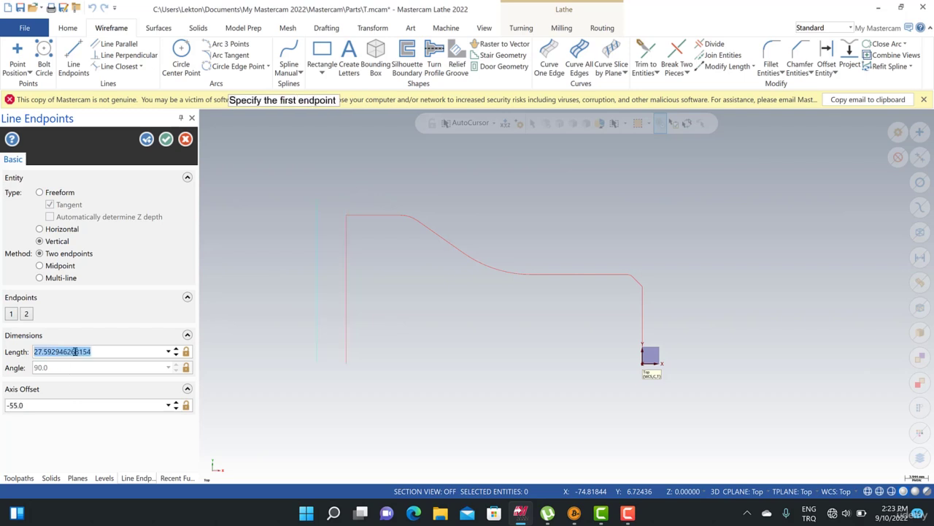
{"action": "type", "text": "30"}
{"action": "key", "text": "Return"}
{"action": "left_click", "coordinate": [166, 139]}
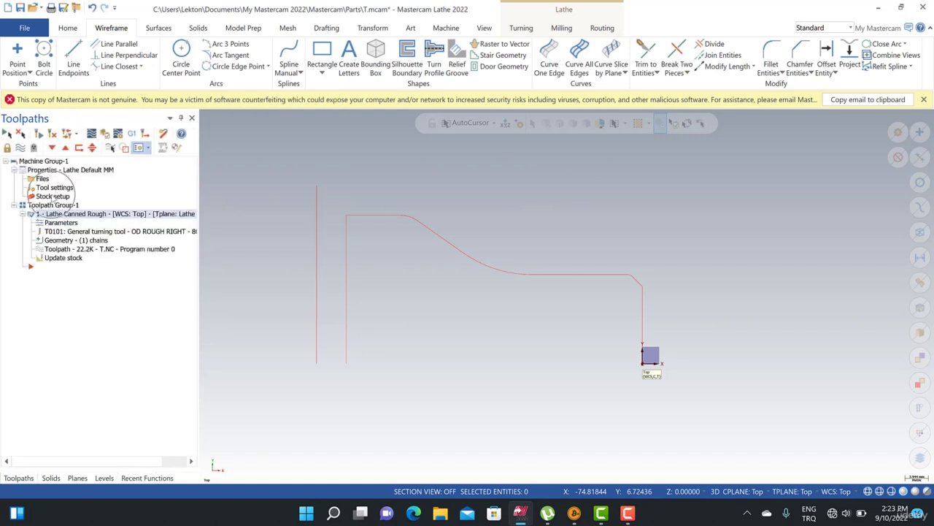
Define the left spindle stock as a cylinder of 60 mm OD and 55 mm length, from the new line's upper end to the origin
{"action": "double_click", "coordinate": [53, 196]}
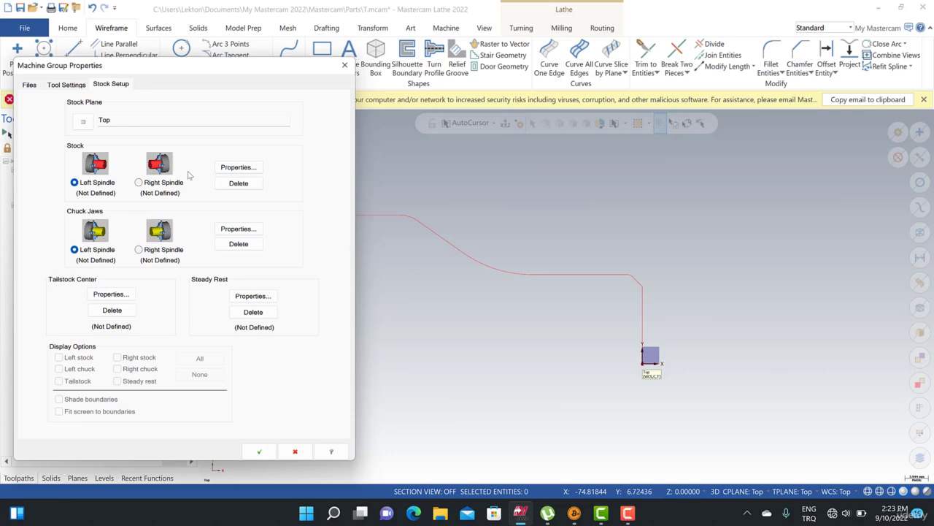
{"action": "left_click", "coordinate": [238, 168]}
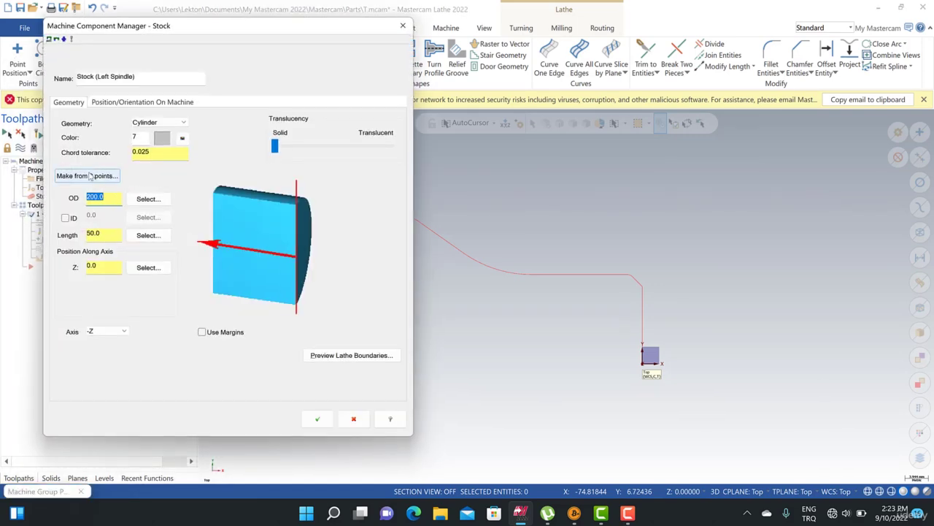
{"action": "left_click", "coordinate": [89, 176]}
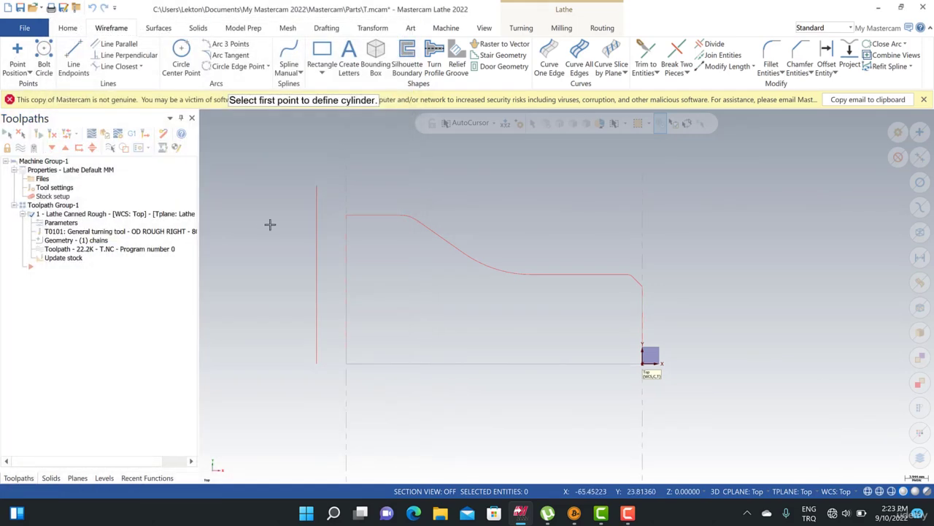
{"action": "left_click", "coordinate": [316, 186]}
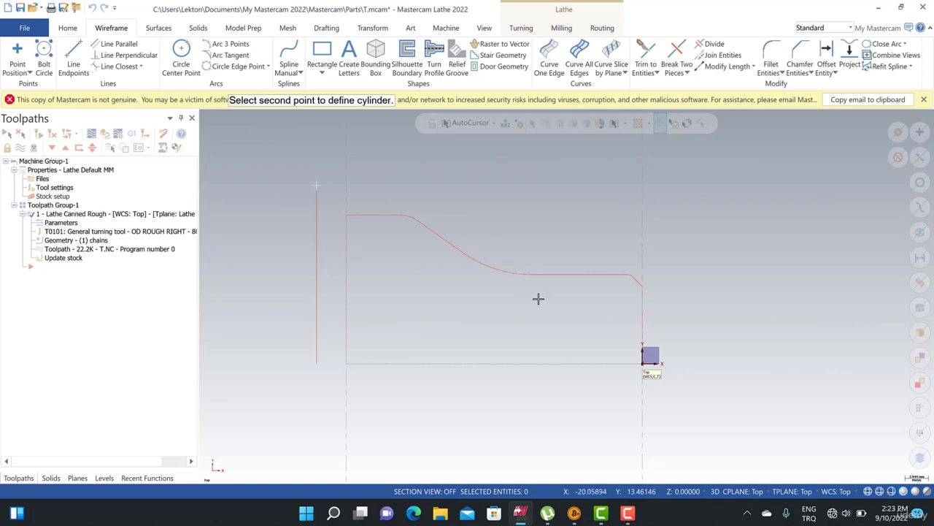
{"action": "left_click", "coordinate": [642, 363]}
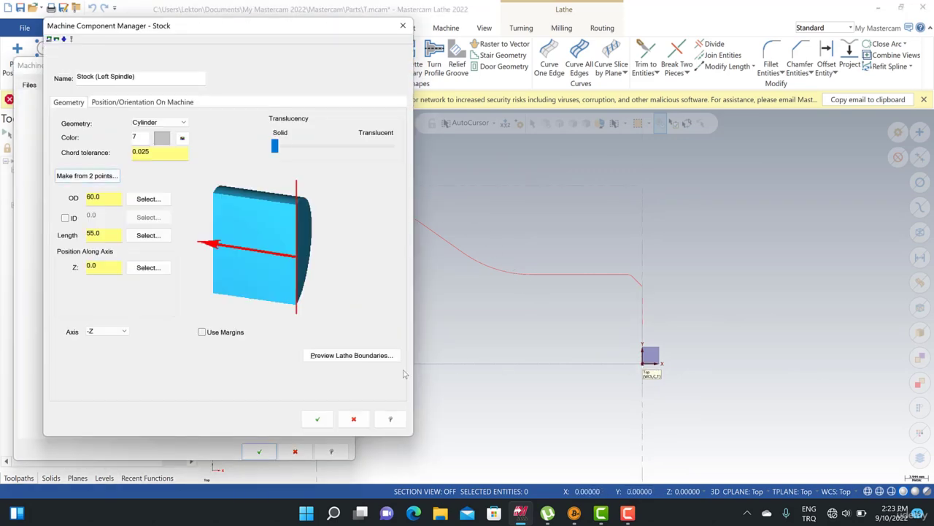
{"action": "left_click", "coordinate": [318, 418]}
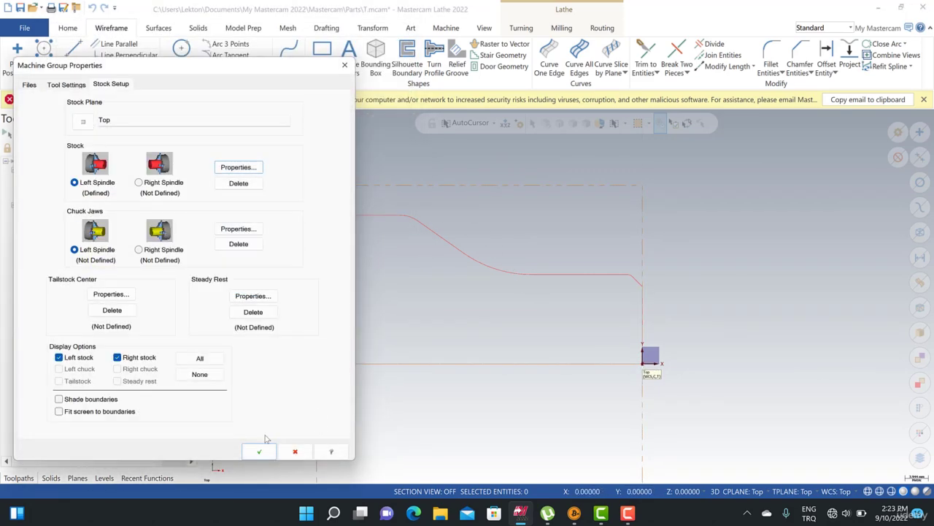
{"action": "left_click", "coordinate": [259, 451]}
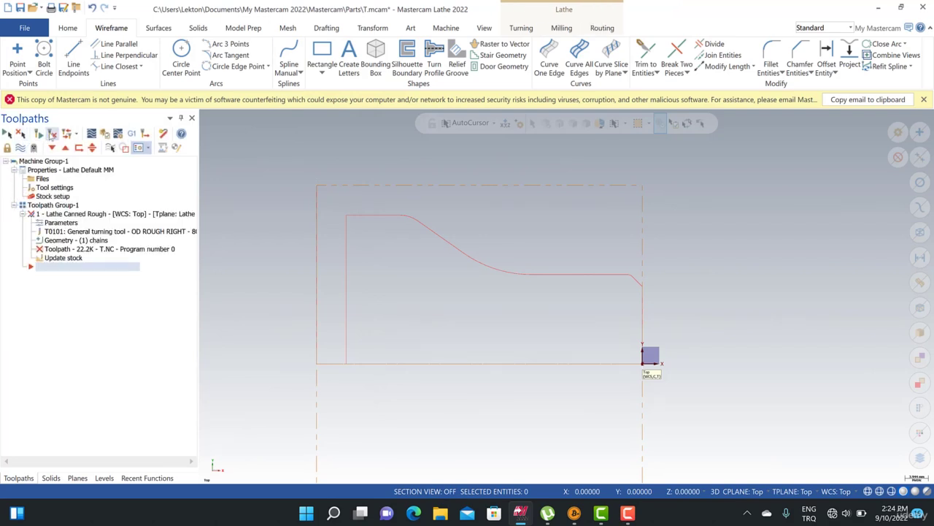
Regenerate and display the canned rough toolpath, and extend its contour to the stock, accepting the proposed contour ends
{"action": "left_click", "coordinate": [52, 134]}
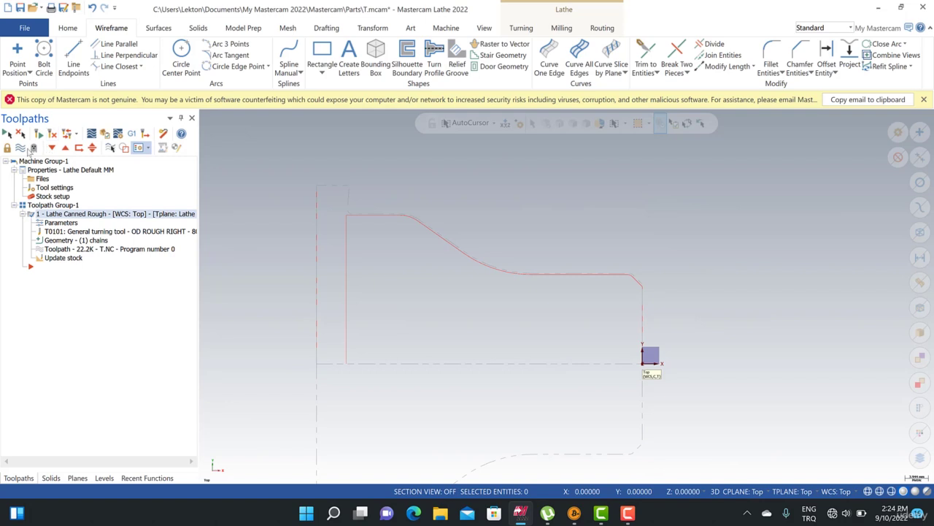
{"action": "left_click", "coordinate": [22, 149]}
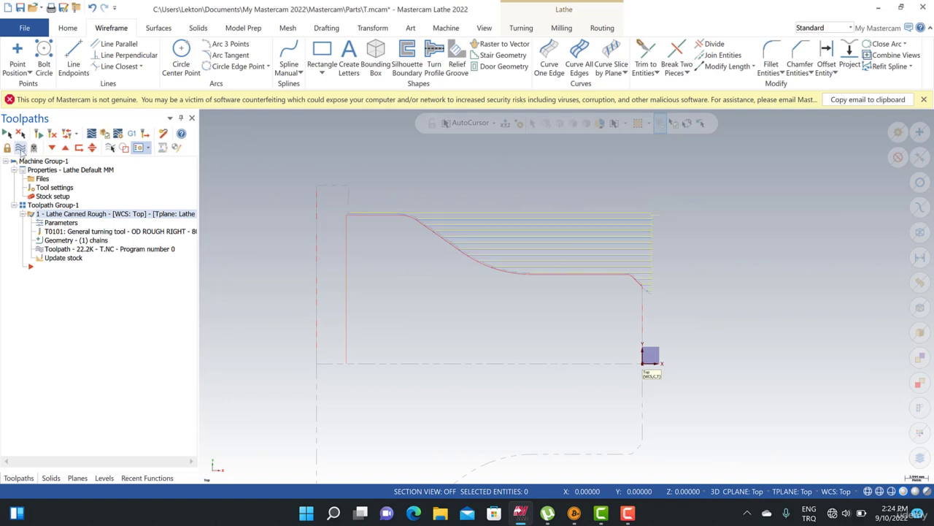
{"action": "left_click", "coordinate": [57, 223]}
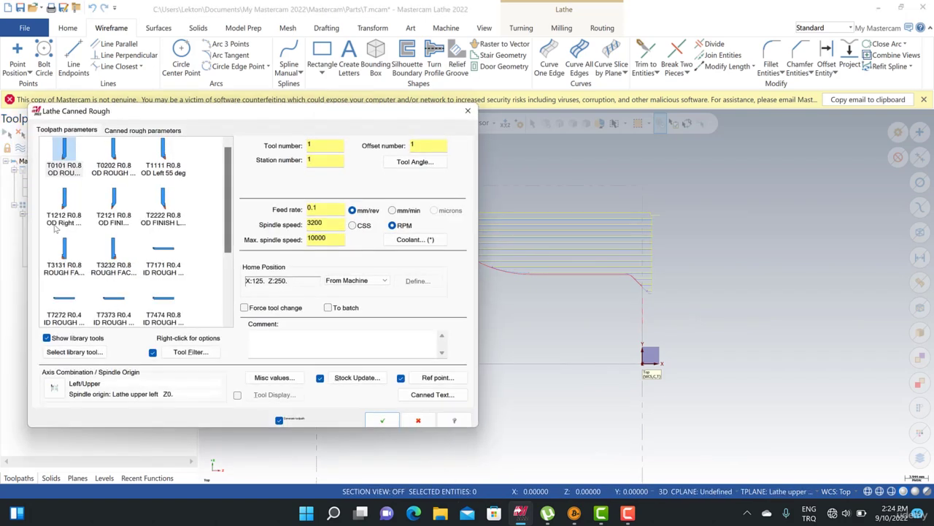
{"action": "left_click", "coordinate": [143, 130]}
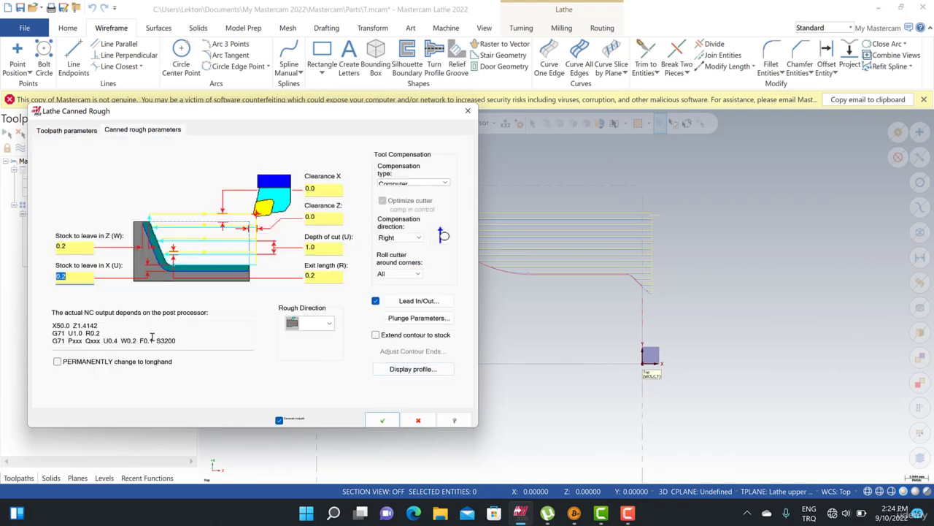
{"action": "left_click", "coordinate": [390, 337]}
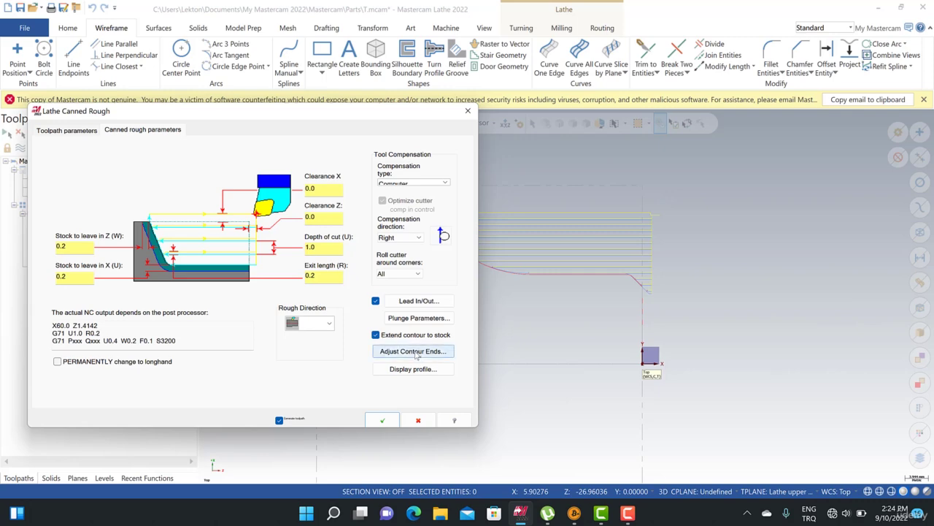
{"action": "left_click", "coordinate": [414, 351]}
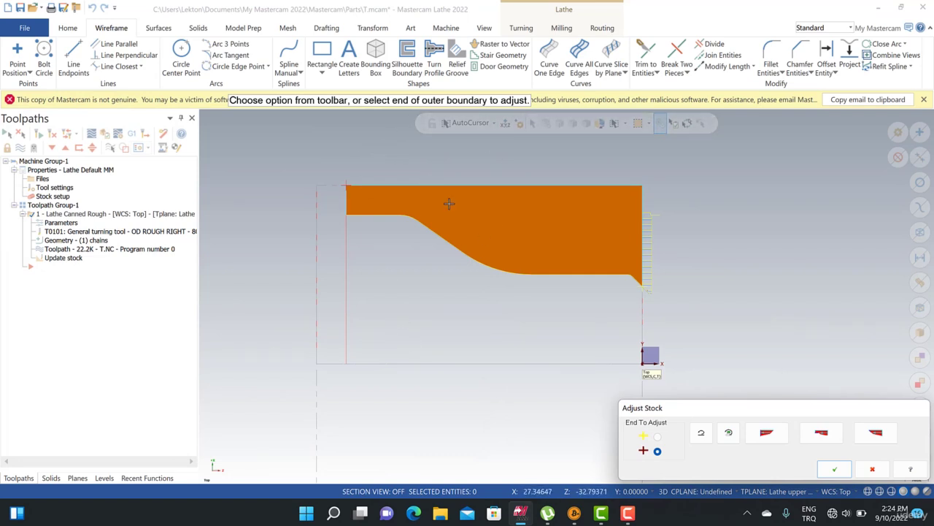
{"action": "left_click", "coordinate": [835, 469]}
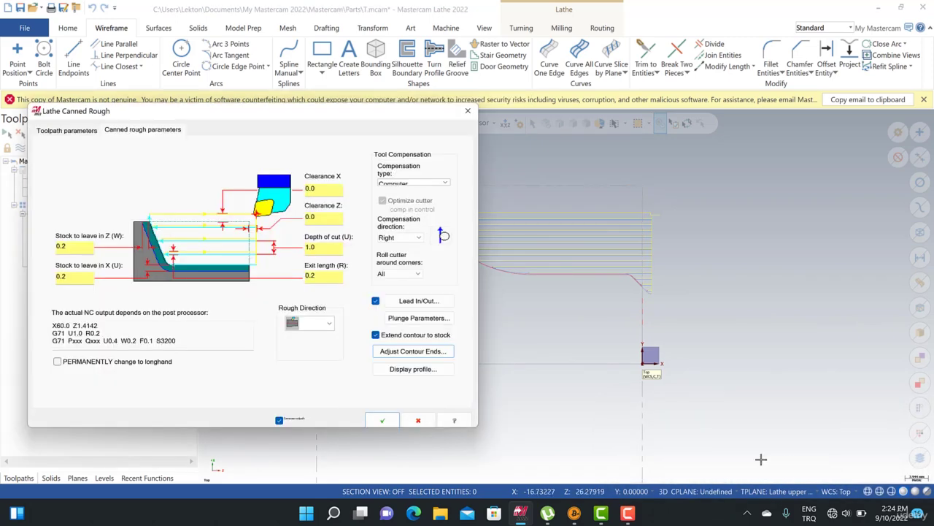
{"action": "left_click", "coordinate": [372, 418]}
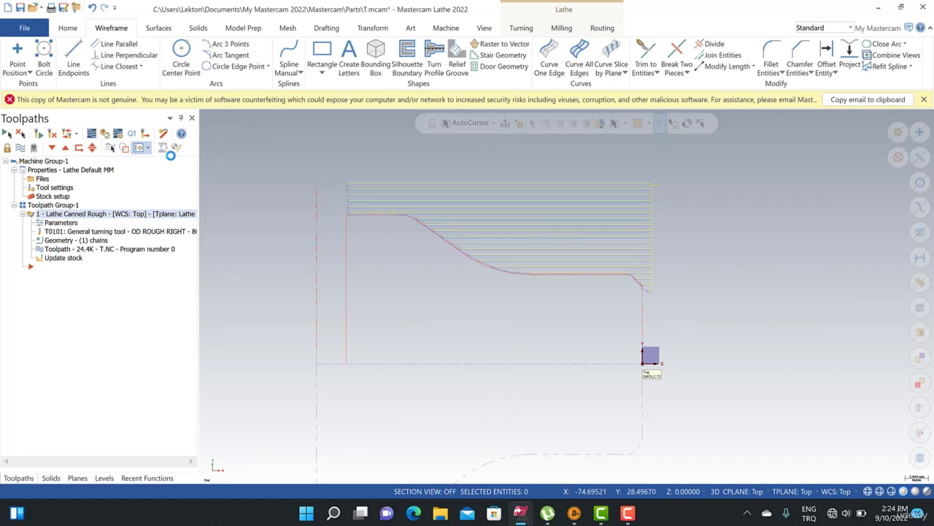
Inspect the extended roughing passes near the back shoulder, and hide the toolpath to examine the remaining stock boundary
{"action": "scroll", "coordinate": [352, 198], "scroll_direction": "up", "scroll_amount": 3}
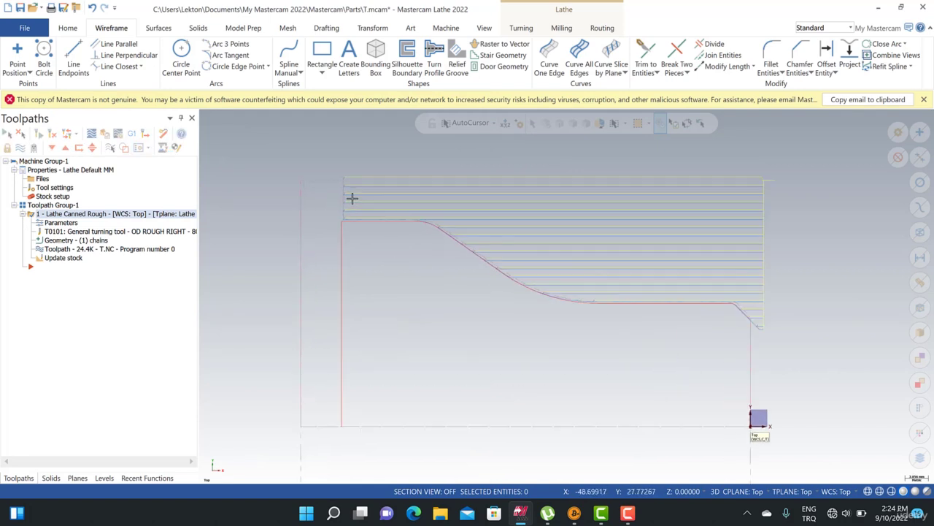
{"action": "scroll", "coordinate": [352, 198], "scroll_direction": "up", "scroll_amount": 2}
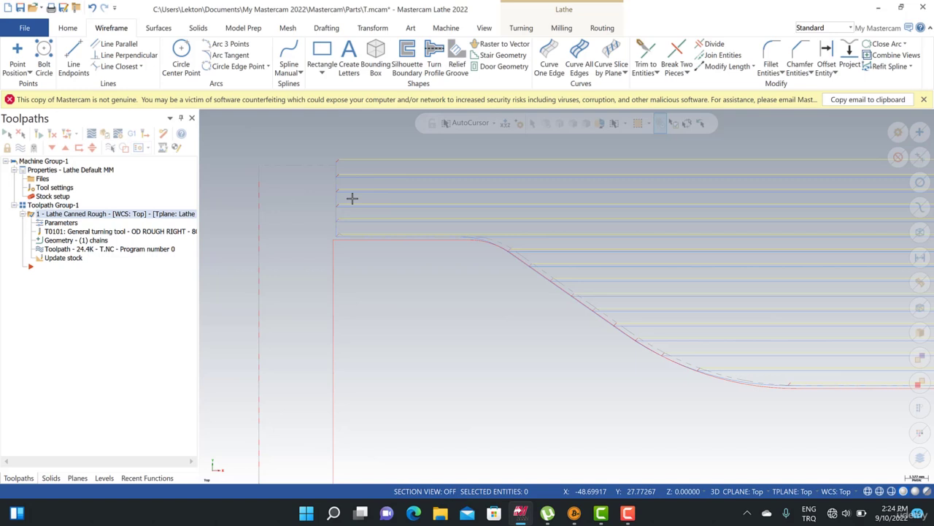
{"action": "scroll", "coordinate": [340, 194], "scroll_direction": "down", "scroll_amount": 4}
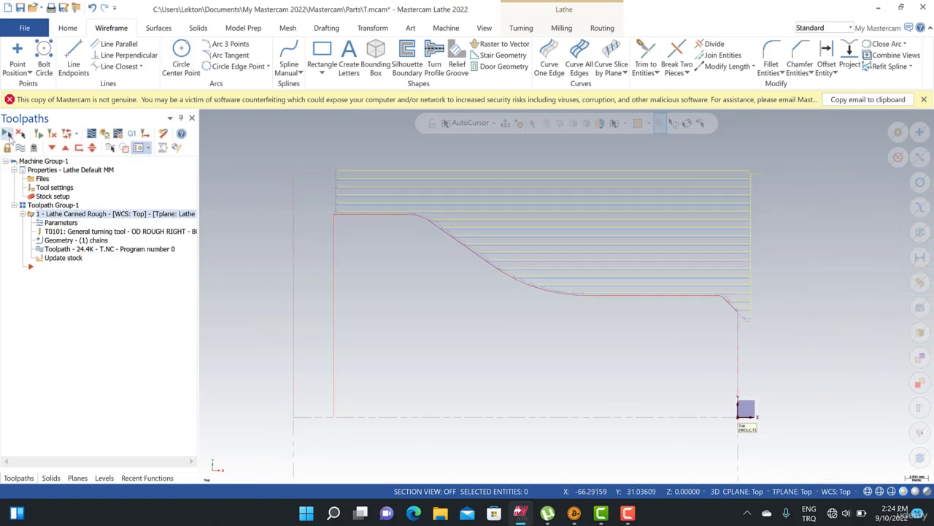
{"action": "left_click", "coordinate": [20, 147]}
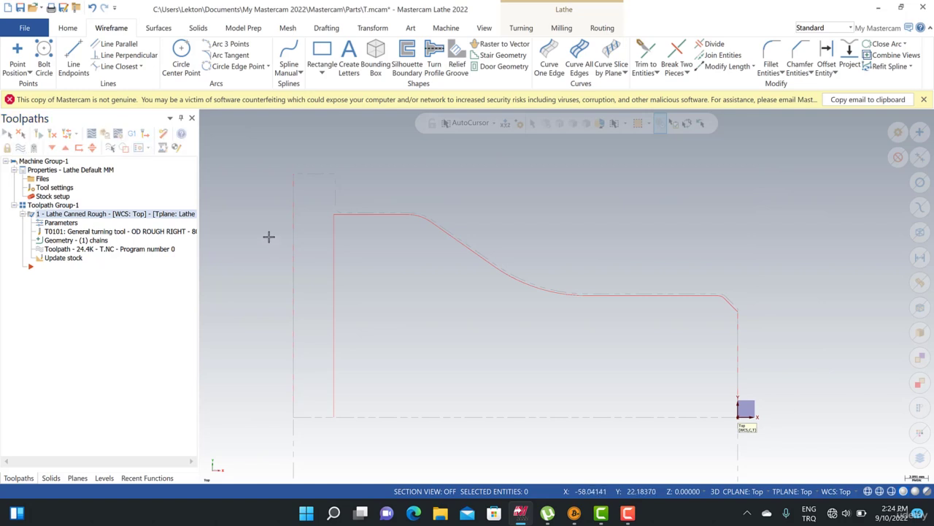
{"action": "scroll", "coordinate": [336, 204], "scroll_direction": "up", "scroll_amount": 4}
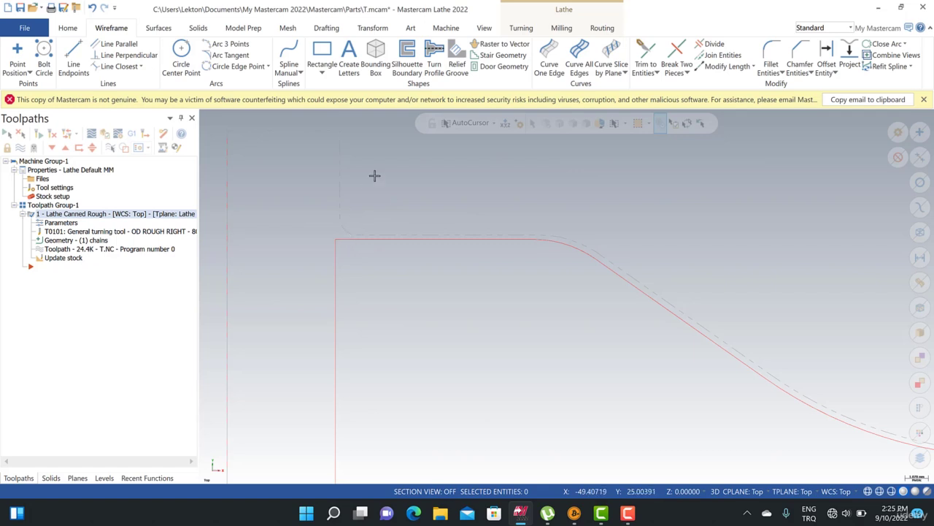
Draw a freeform line 2.5 mm long at 180° from the back shoulder's upper corner, extending beyond the back face
{"action": "scroll", "coordinate": [386, 170], "scroll_direction": "down", "scroll_amount": 3}
{"action": "scroll", "coordinate": [397, 173], "scroll_direction": "down", "scroll_amount": 1}
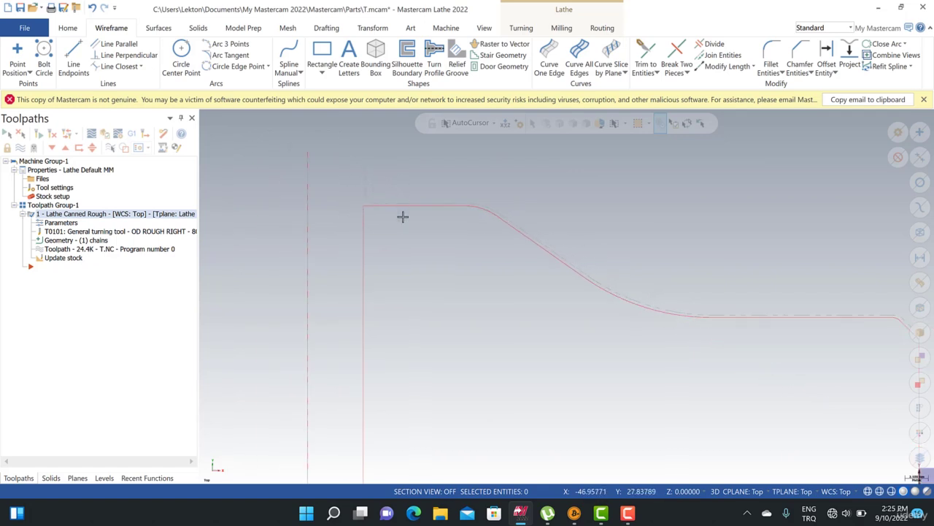
{"action": "scroll", "coordinate": [81, 48], "scroll_direction": "up", "scroll_amount": 1}
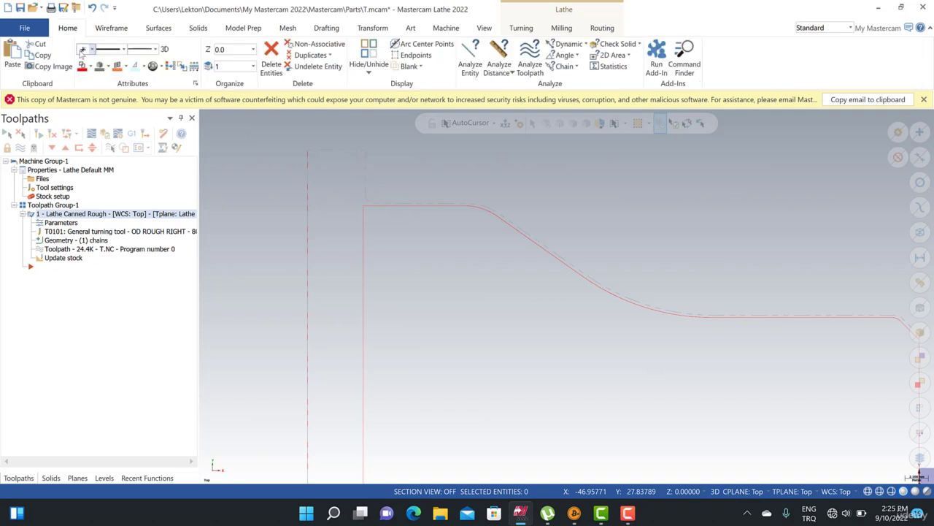
{"action": "left_click", "coordinate": [110, 29]}
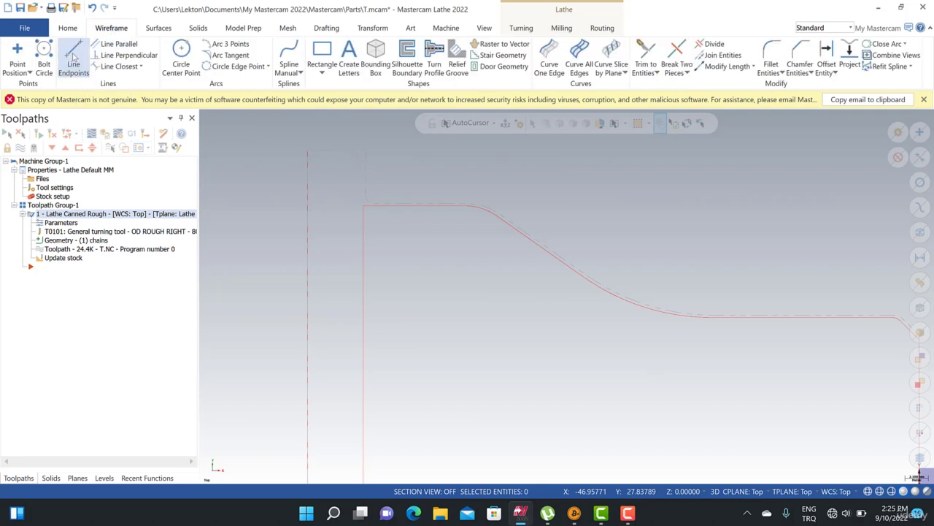
{"action": "left_click", "coordinate": [73, 59]}
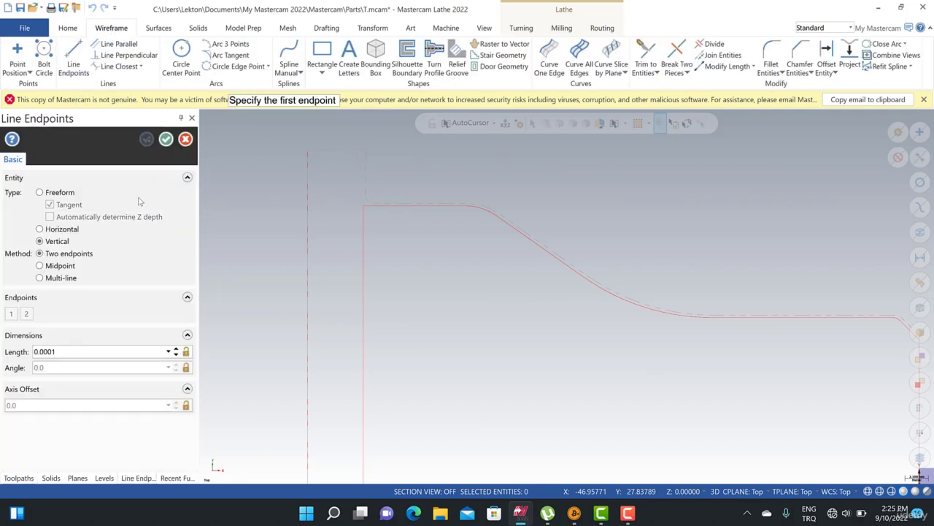
{"action": "left_click", "coordinate": [364, 206]}
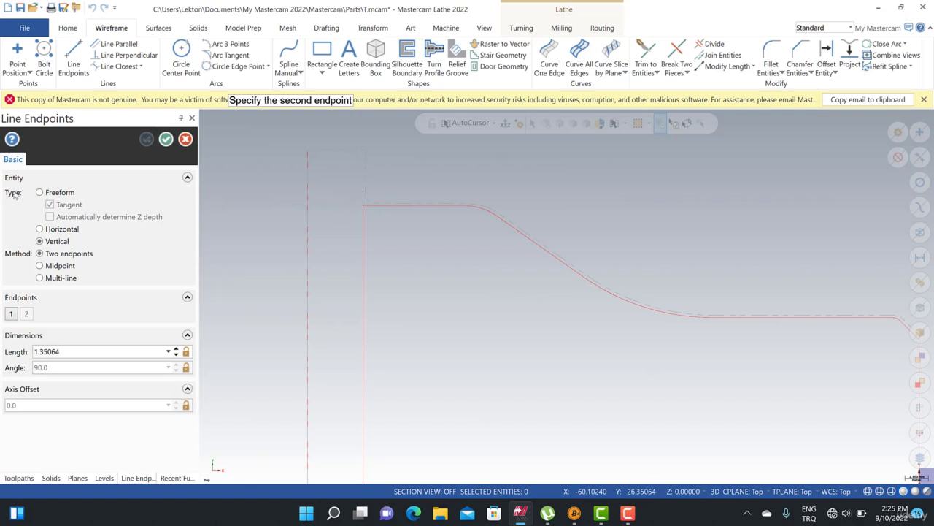
{"action": "left_click", "coordinate": [39, 192]}
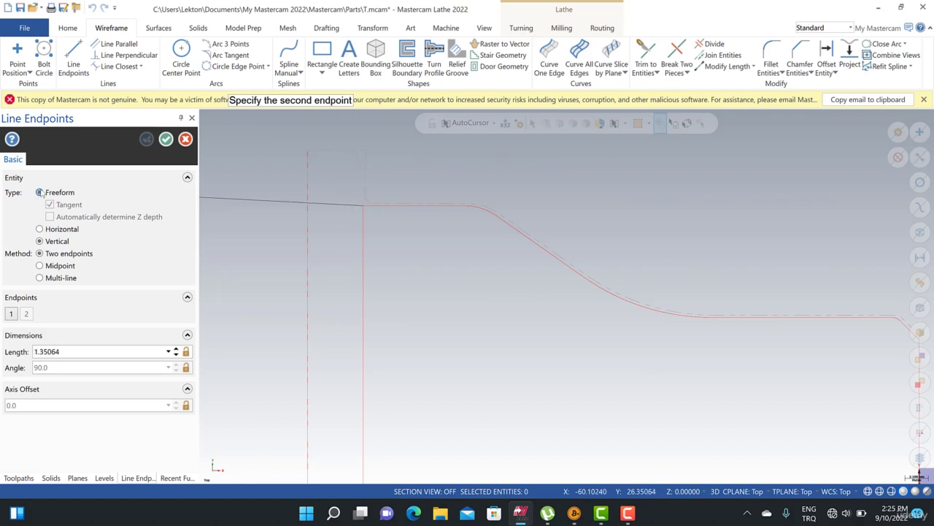
{"action": "left_click", "coordinate": [340, 210]}
{"action": "left_click", "coordinate": [59, 351]}
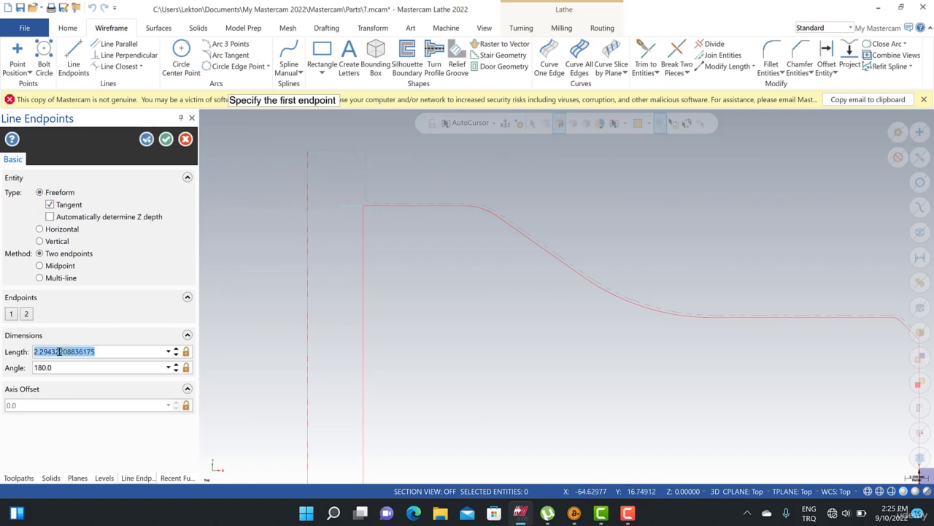
{"action": "type", "text": "2.5"}
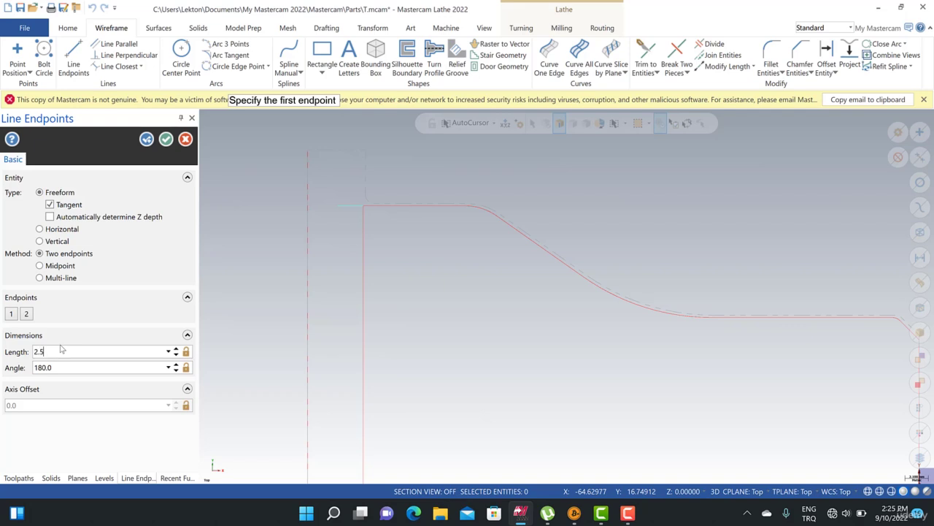
{"action": "left_click", "coordinate": [166, 139]}
Draw a vertical line from the outer end of the 2.5 mm line up to the height of the outermost vertical line's upper end
{"action": "left_click", "coordinate": [73, 51]}
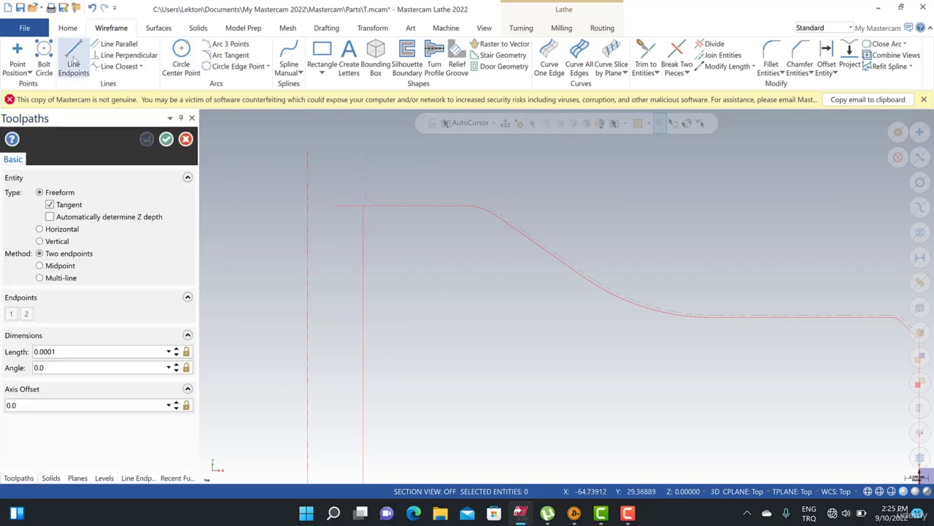
{"action": "left_click", "coordinate": [40, 242]}
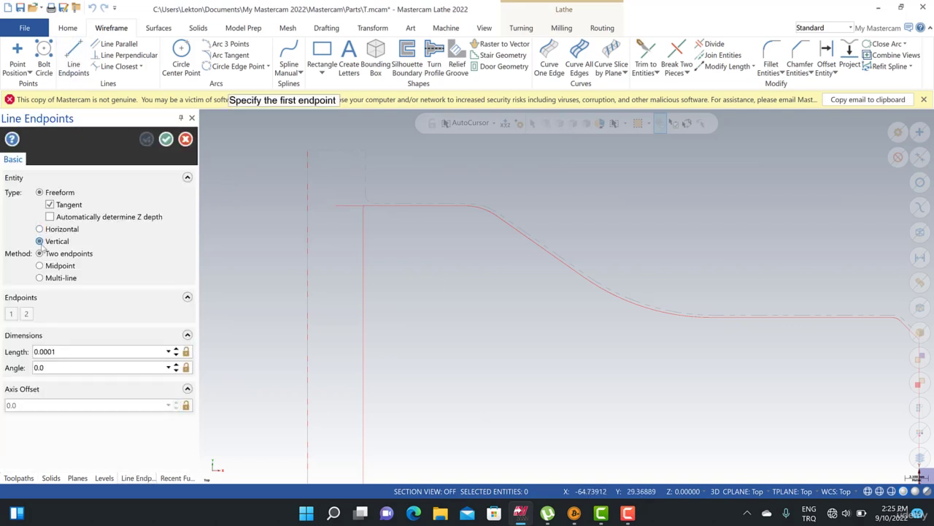
{"action": "left_click", "coordinate": [335, 205]}
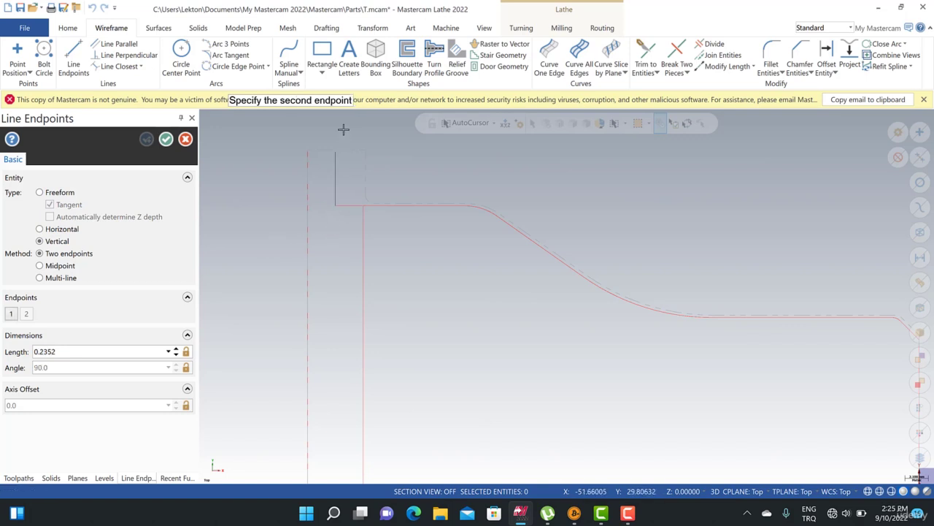
{"action": "left_click", "coordinate": [304, 153]}
{"action": "left_click", "coordinate": [167, 139]}
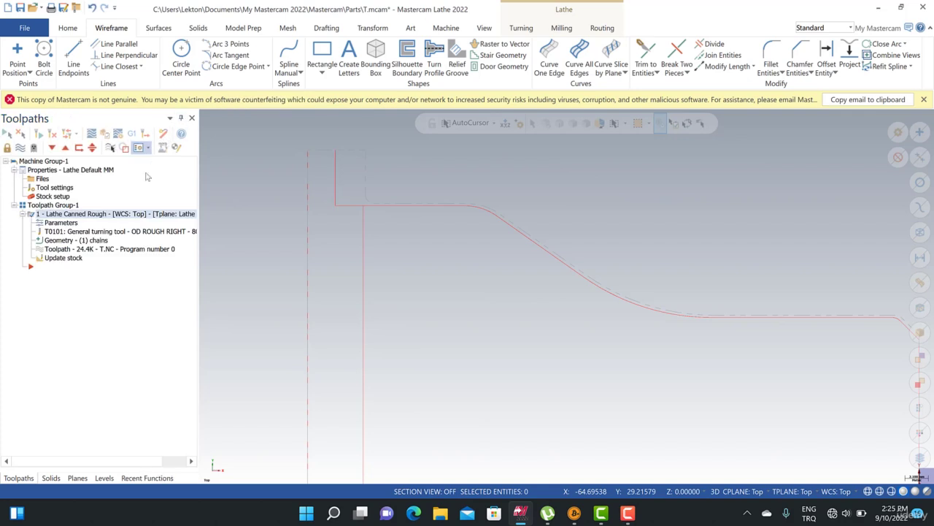
Delete the left spindle stock definition from the machine group's stock setup
{"action": "left_click", "coordinate": [53, 197]}
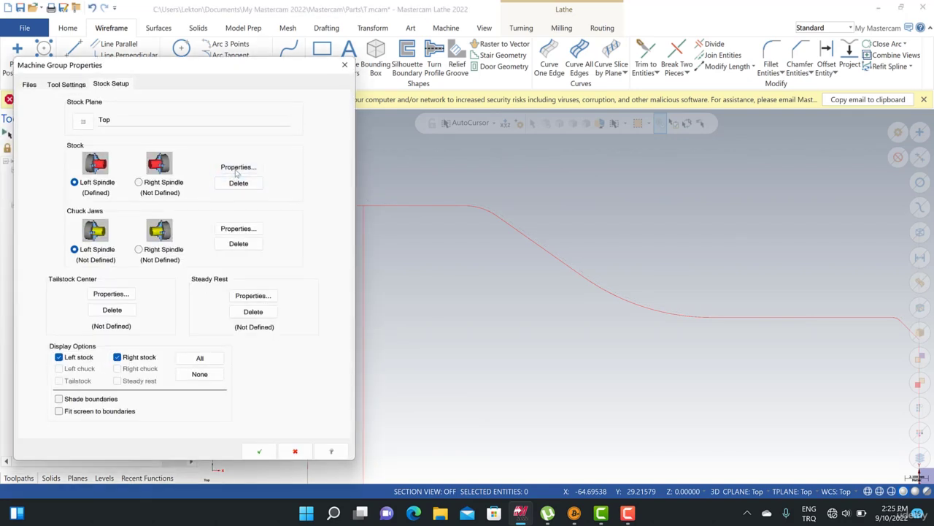
{"action": "left_click", "coordinate": [235, 168]}
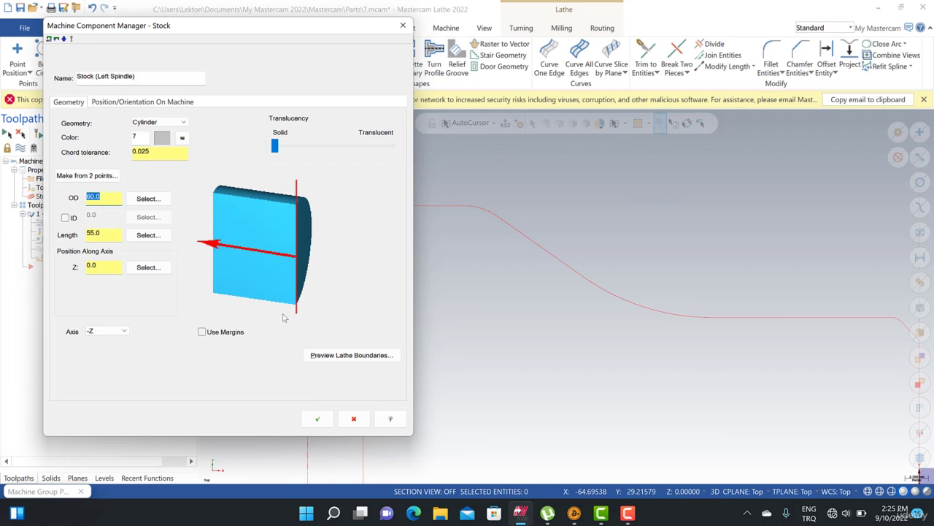
{"action": "left_click", "coordinate": [354, 419]}
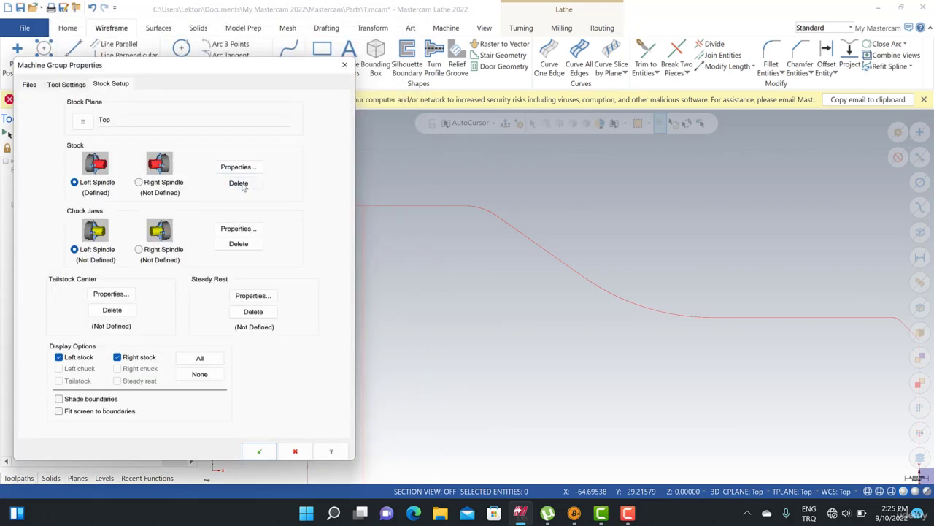
{"action": "left_click", "coordinate": [241, 184]}
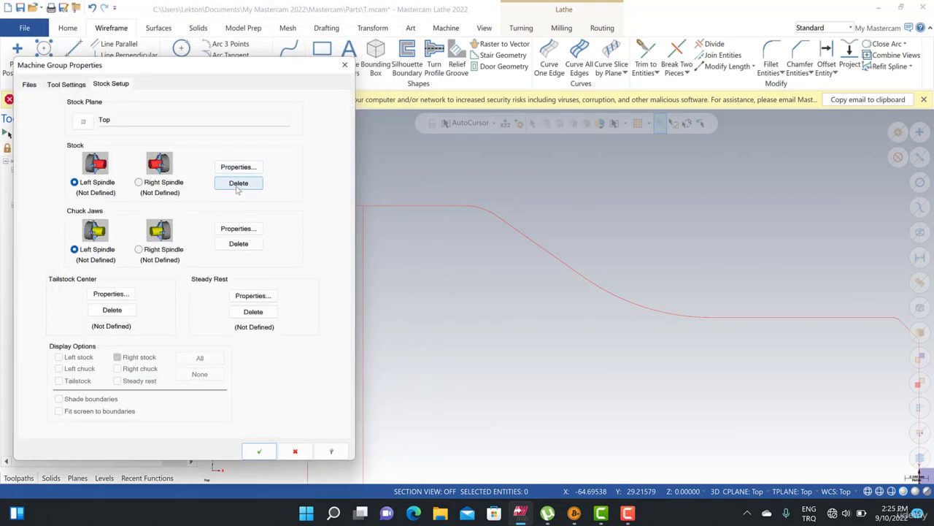
{"action": "left_click", "coordinate": [259, 451]}
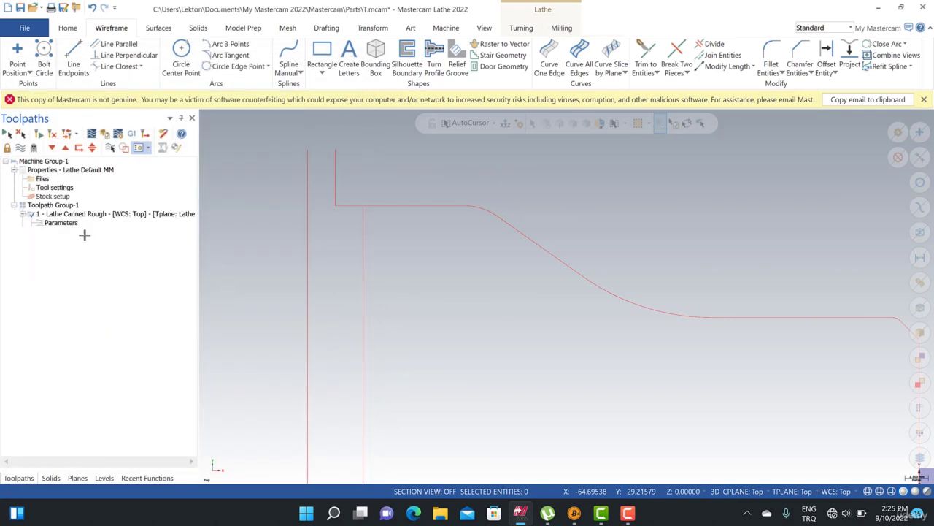
Delete the existing chain from the Lathe Canned Rough operation's geometry
{"action": "scroll", "coordinate": [285, 143], "scroll_direction": "down", "scroll_amount": 4}
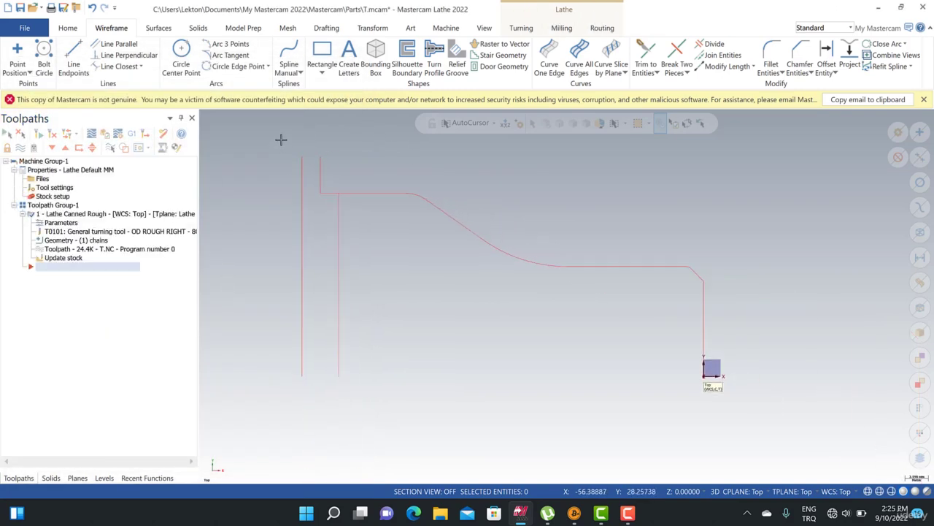
{"action": "double_click", "coordinate": [58, 240]}
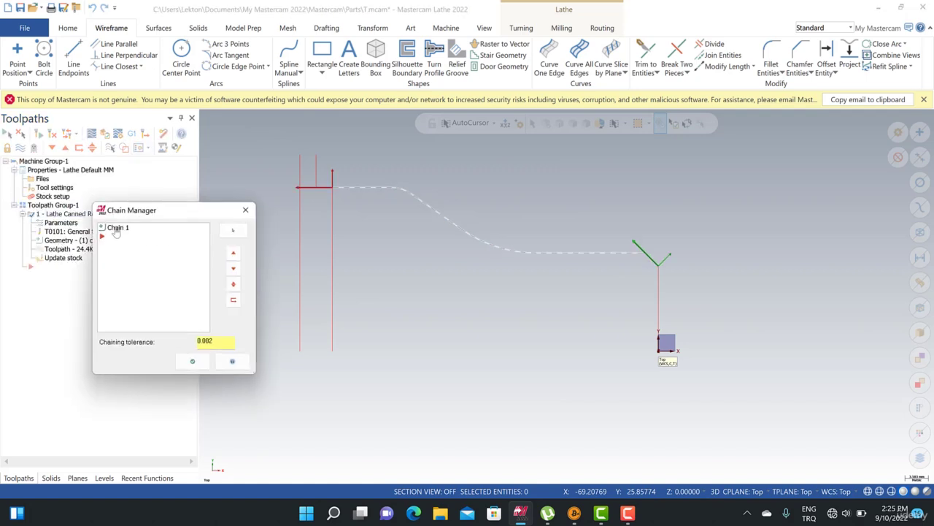
{"action": "left_click", "coordinate": [115, 229]}
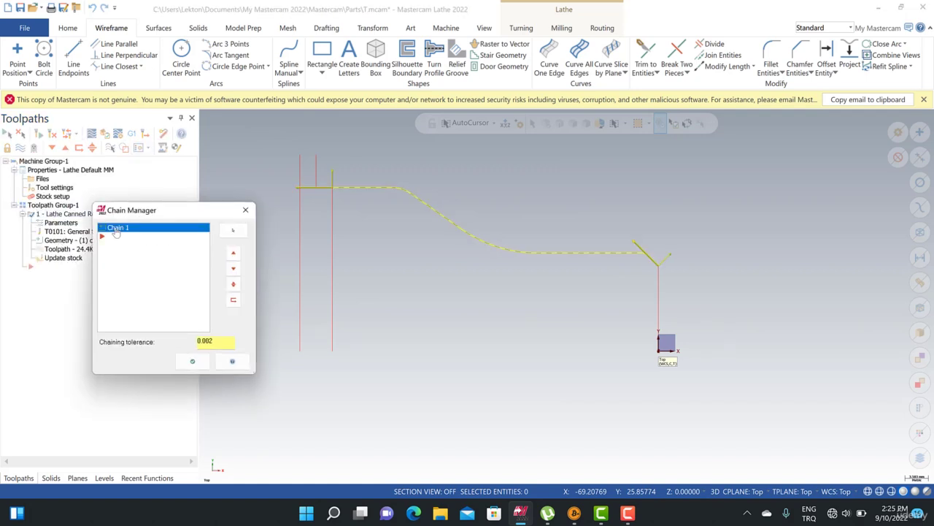
{"action": "right_click", "coordinate": [116, 230]}
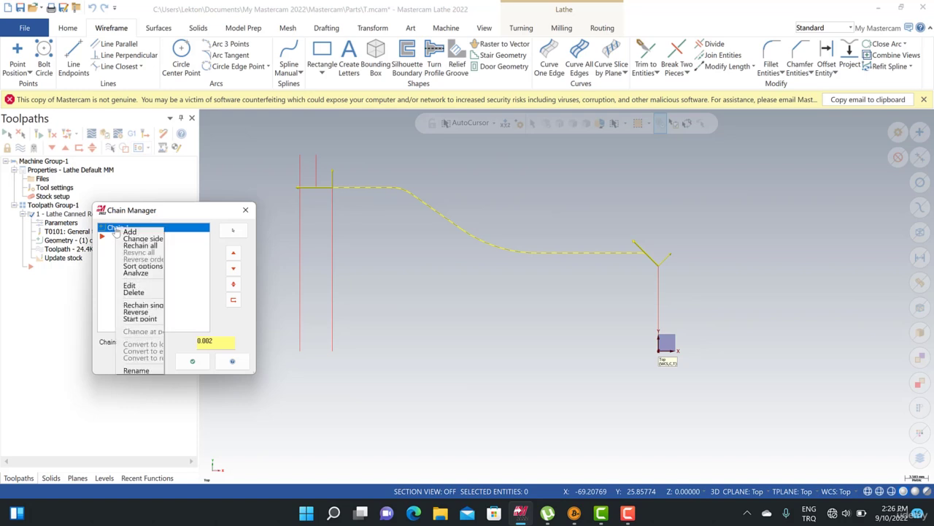
{"action": "left_click", "coordinate": [147, 293]}
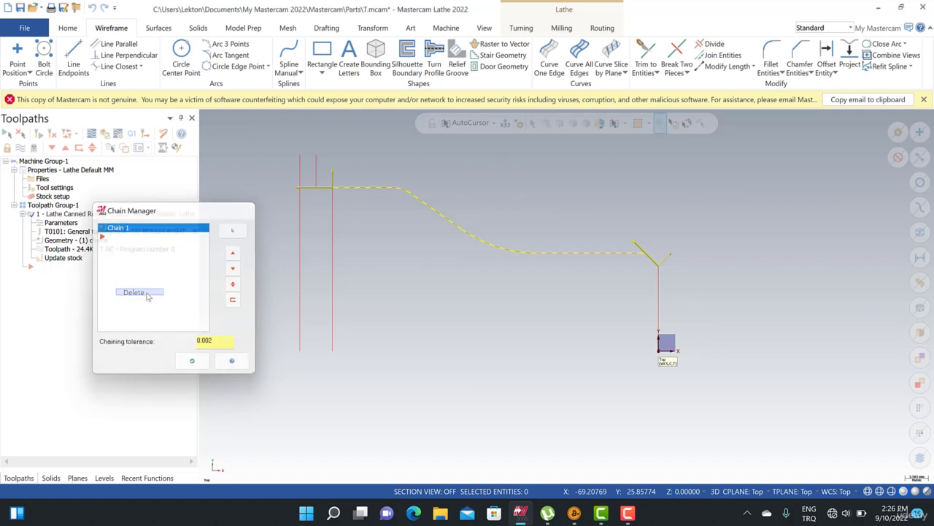
Add a partial chain to the canned rough geometry, from the front chamfer along the profile to the new short vertical line
{"action": "right_click", "coordinate": [116, 251]}
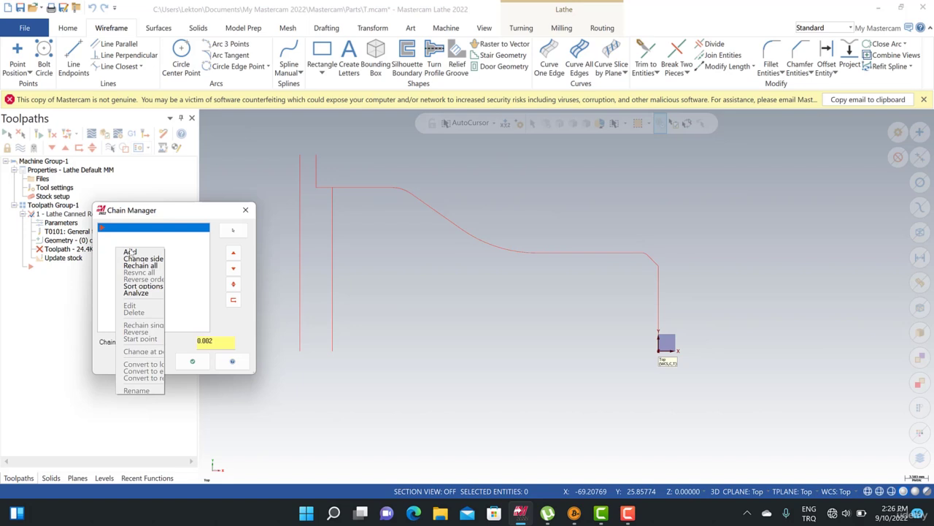
{"action": "left_click", "coordinate": [137, 252]}
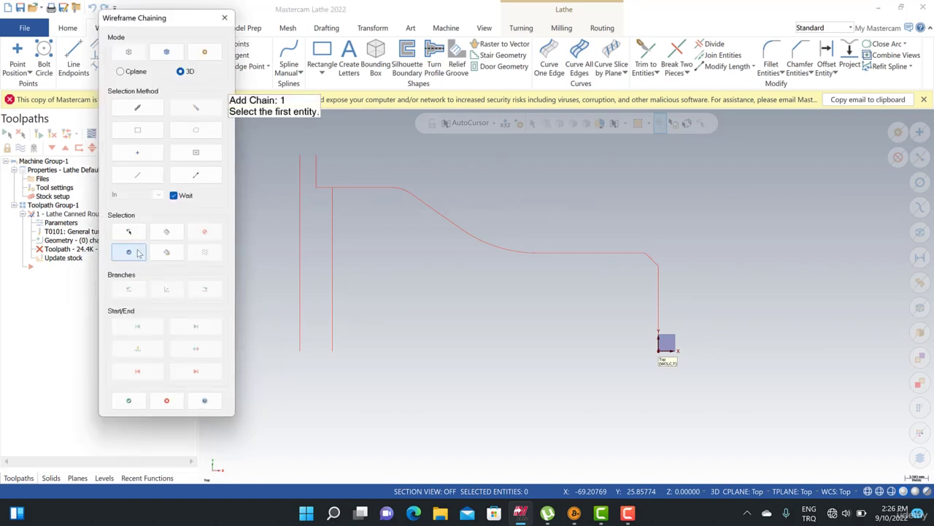
{"action": "left_click", "coordinate": [652, 259]}
{"action": "left_click", "coordinate": [350, 187]}
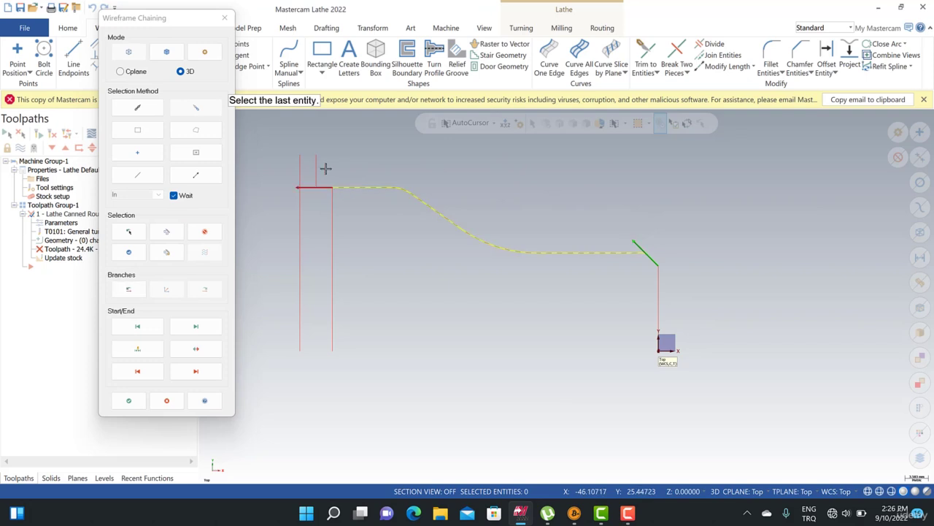
{"action": "scroll", "coordinate": [285, 186], "scroll_direction": "up", "scroll_amount": 2}
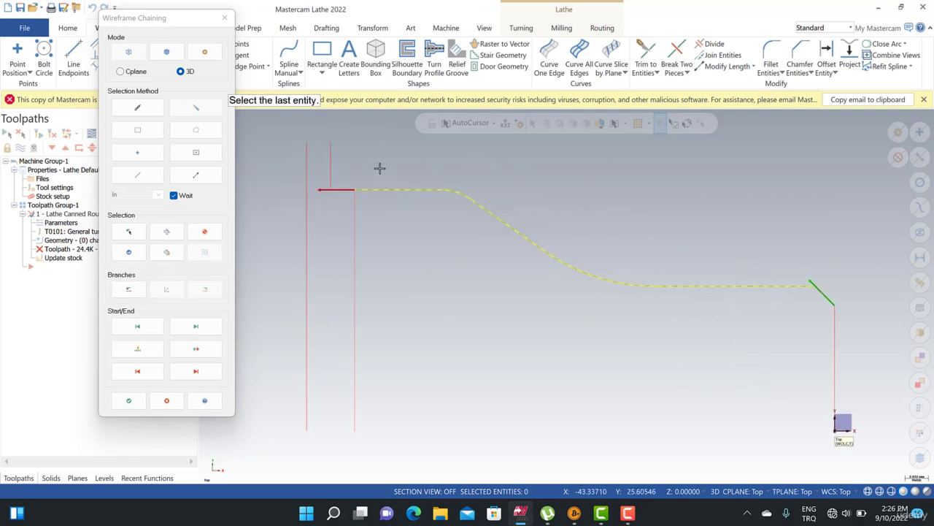
{"action": "scroll", "coordinate": [335, 143], "scroll_direction": "up", "scroll_amount": 2}
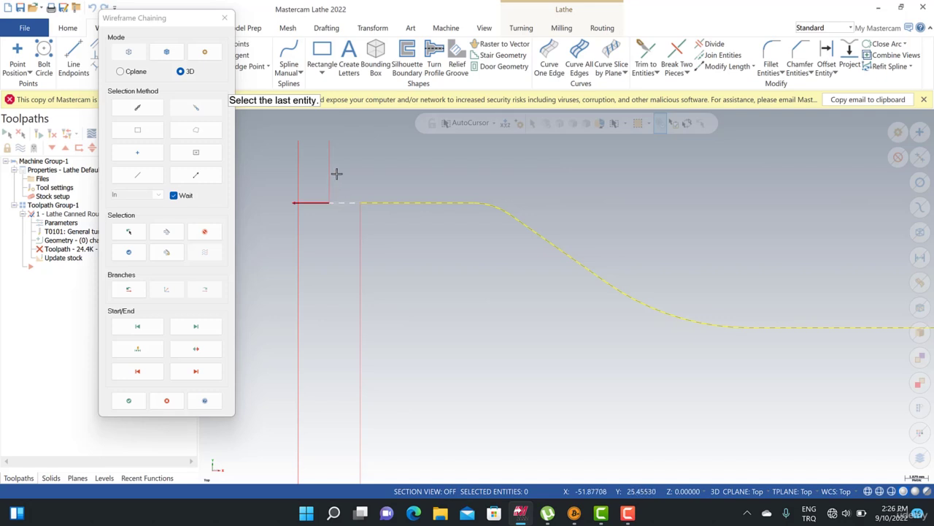
{"action": "left_click", "coordinate": [329, 141]}
{"action": "scroll", "coordinate": [296, 160], "scroll_direction": "down", "scroll_amount": 3}
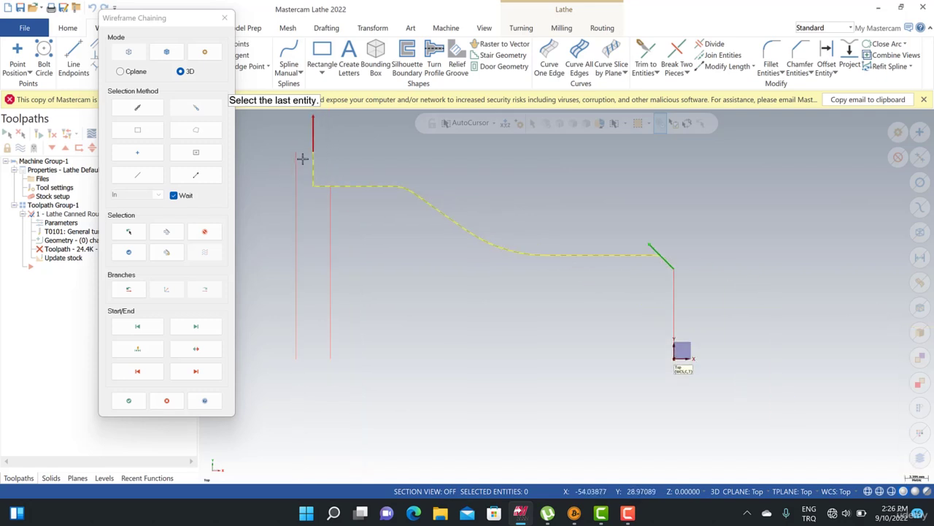
{"action": "left_click", "coordinate": [137, 402]}
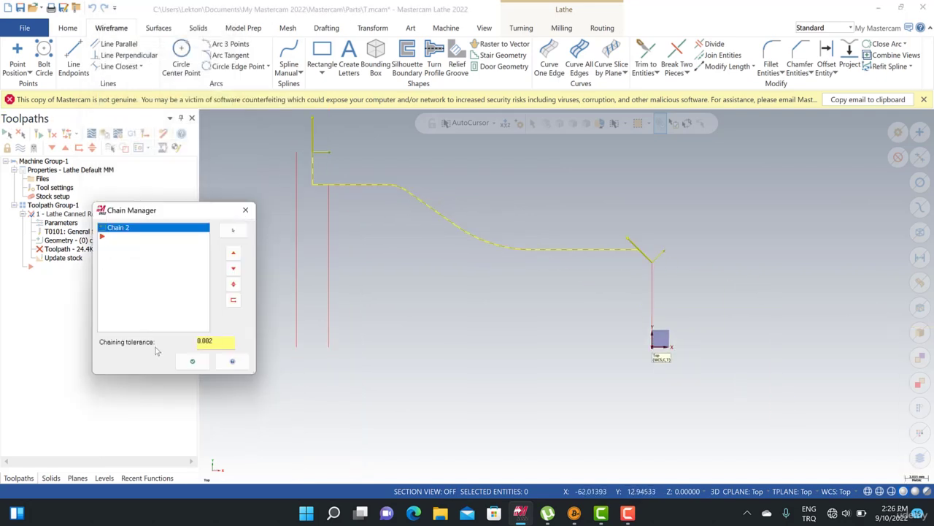
{"action": "left_click", "coordinate": [191, 361]}
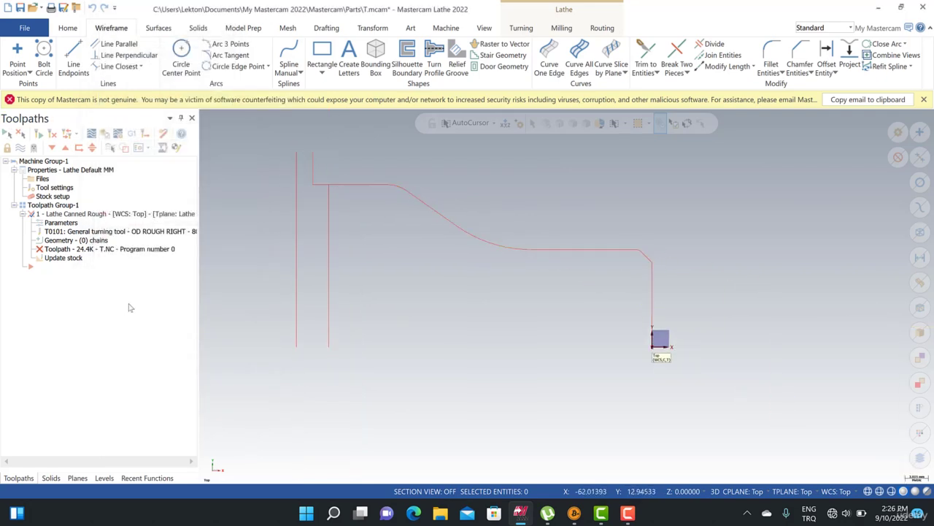
Accept the canned rough parameters as they are, regenerate the operation and display its toolpath
{"action": "left_click", "coordinate": [61, 224]}
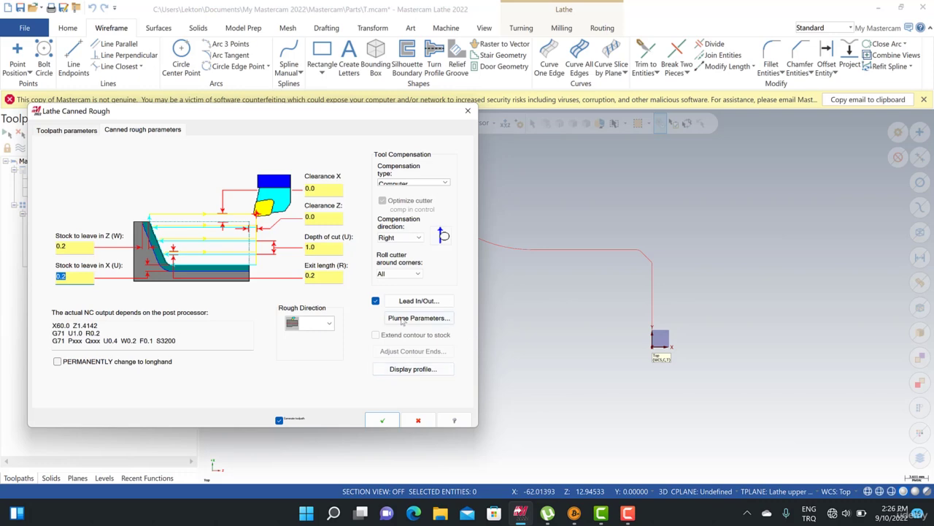
{"action": "left_click", "coordinate": [384, 422]}
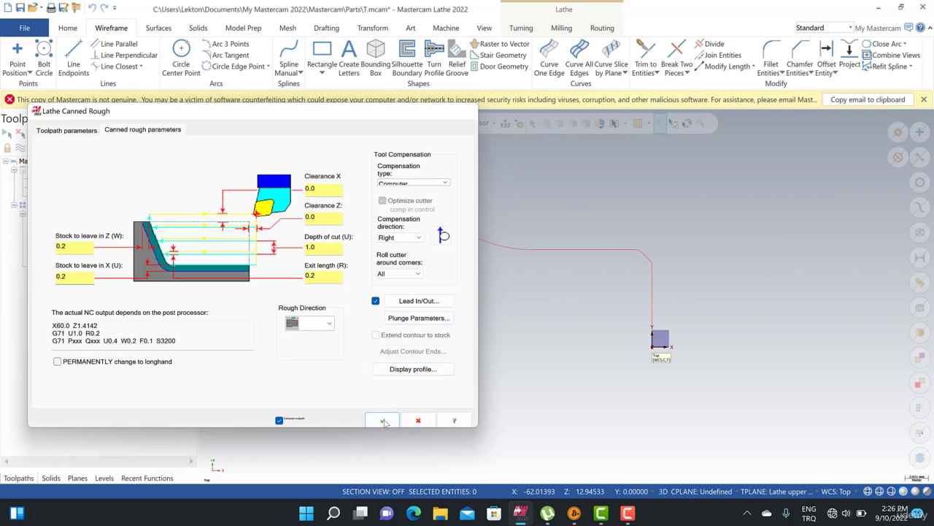
{"action": "left_click", "coordinate": [51, 135]}
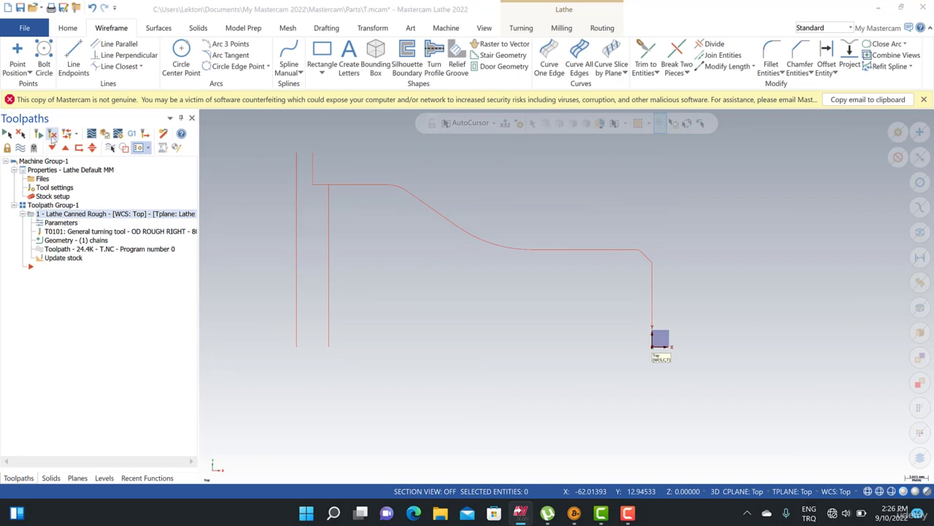
{"action": "left_click", "coordinate": [577, 287]}
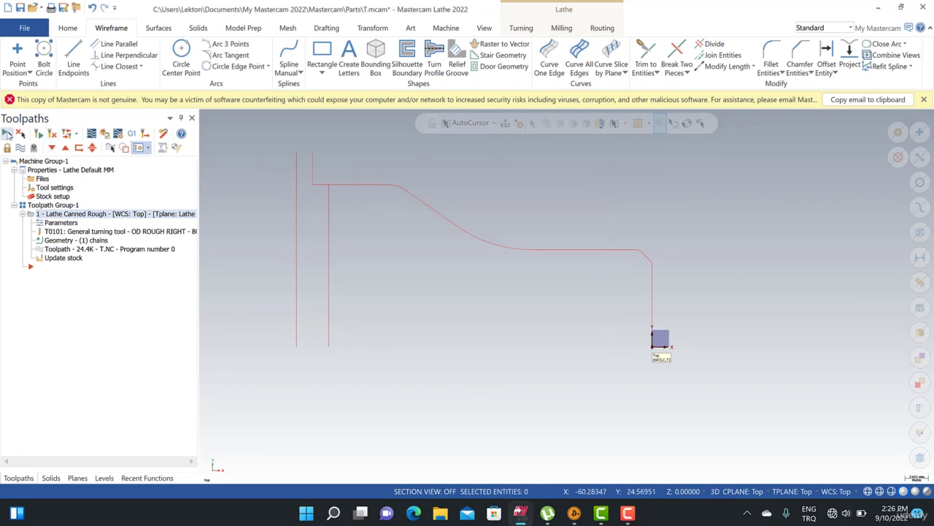
{"action": "left_click", "coordinate": [20, 147]}
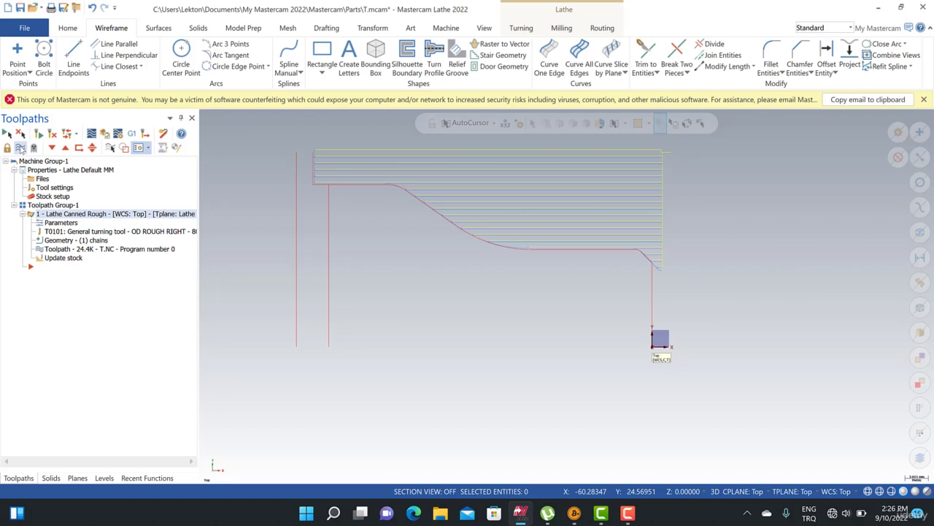
Hide the canned rough toolpath and review the operation's canned rough parameters without changing them
{"action": "left_click", "coordinate": [20, 147]}
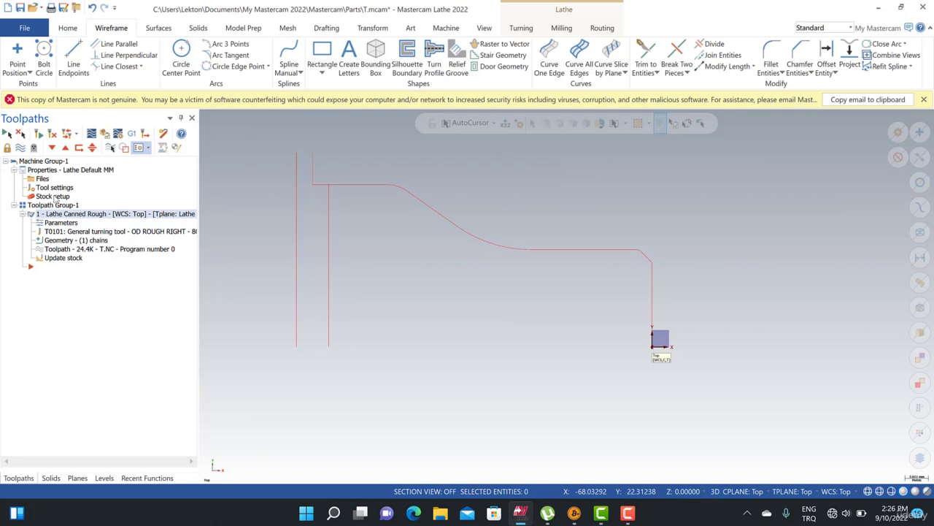
{"action": "left_click", "coordinate": [57, 223]}
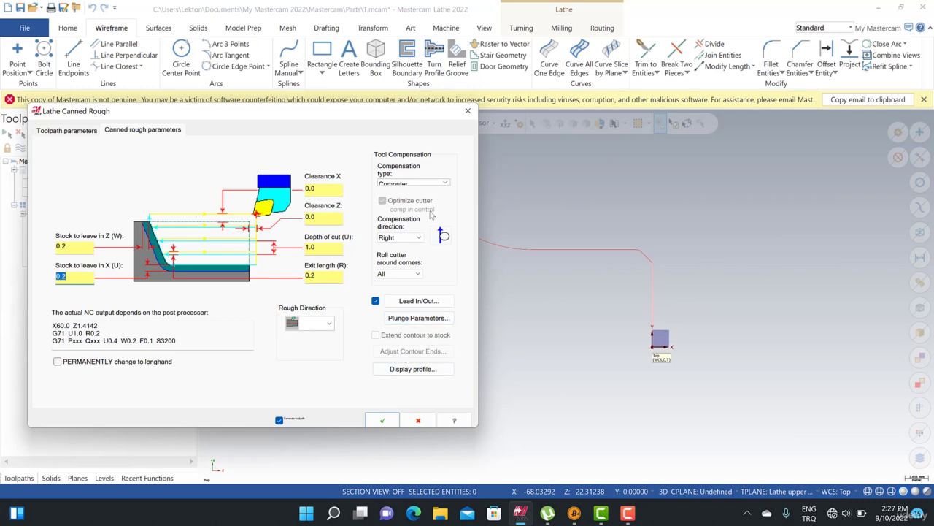
{"action": "left_click", "coordinate": [467, 110]}
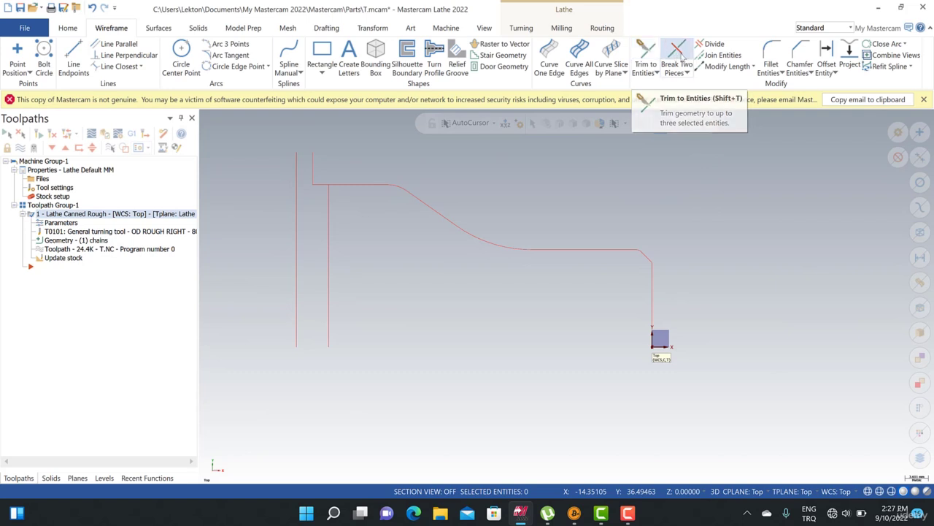
Lengthen the front chamfer line by 3.0 mm at its lower end with Modify Length, breaking off the extension as a separate line
{"action": "left_click", "coordinate": [723, 65]}
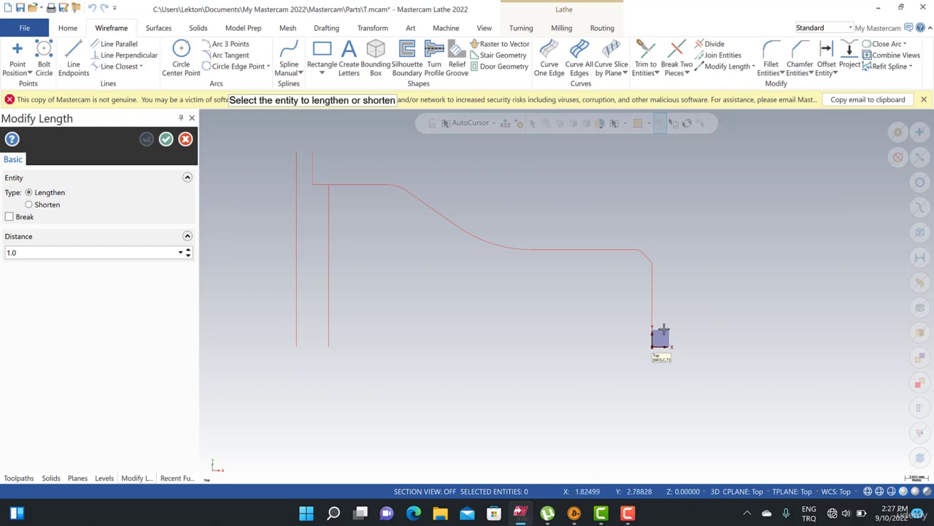
{"action": "scroll", "coordinate": [653, 196], "scroll_direction": "up", "scroll_amount": 4}
{"action": "scroll", "coordinate": [650, 248], "scroll_direction": "up", "scroll_amount": 1}
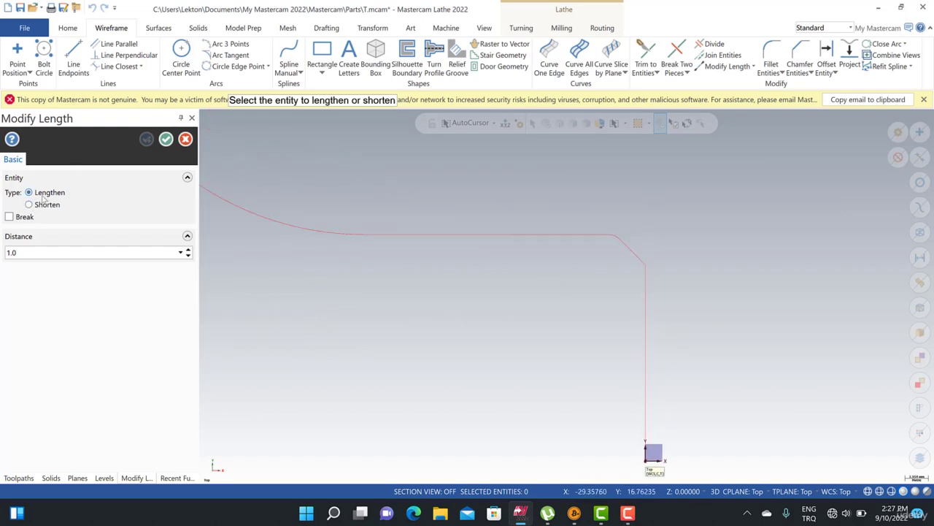
{"action": "left_click", "coordinate": [9, 217]}
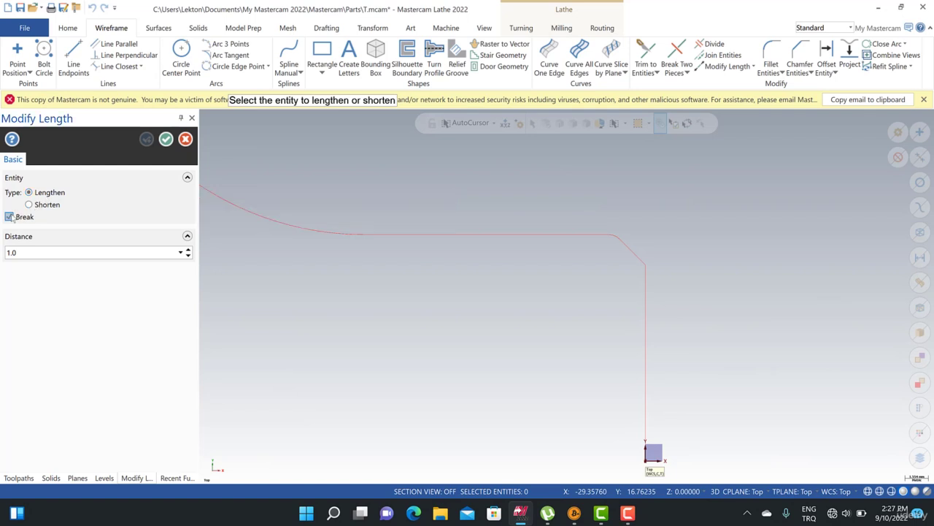
{"action": "left_click", "coordinate": [38, 251]}
{"action": "type", "text": "3.0"}
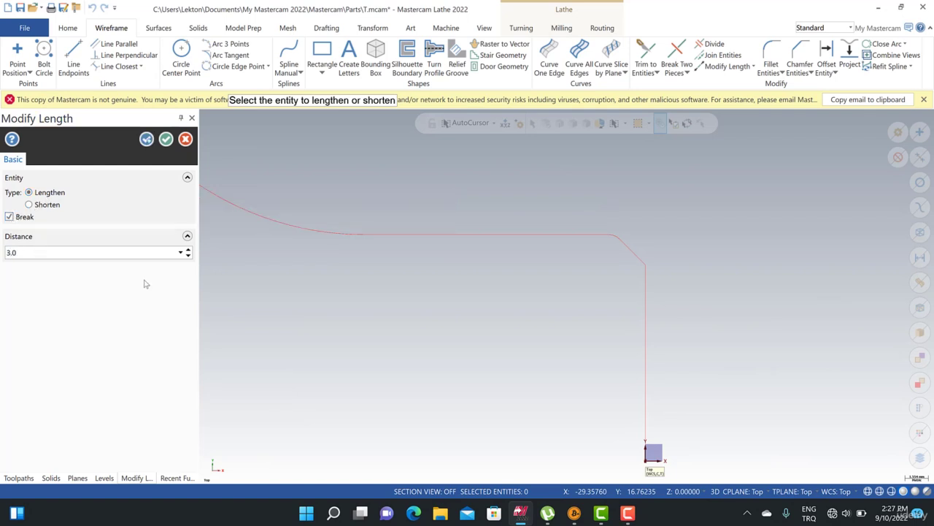
{"action": "left_click", "coordinate": [640, 260]}
{"action": "left_click", "coordinate": [166, 138]}
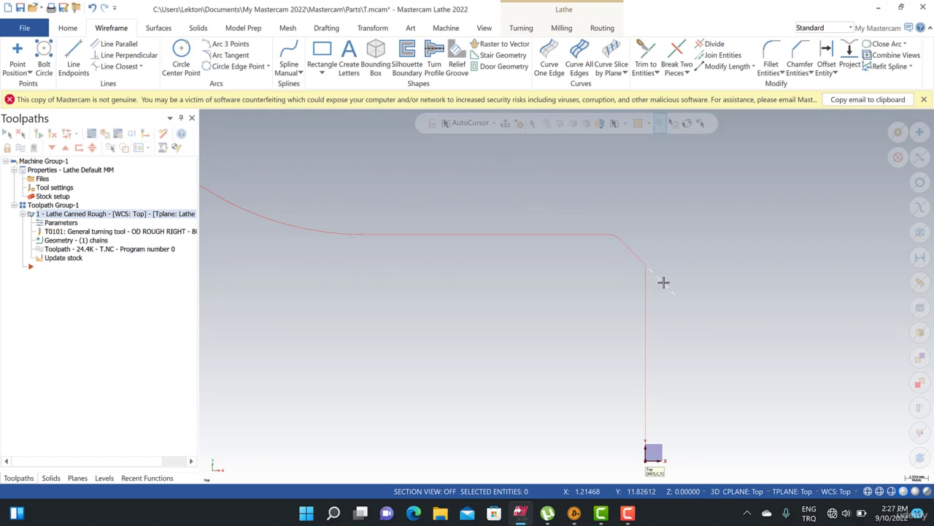
Shorten the chamfer's extension line by 2.0 mm at its outer end, with Break turned off
{"action": "left_click", "coordinate": [726, 66]}
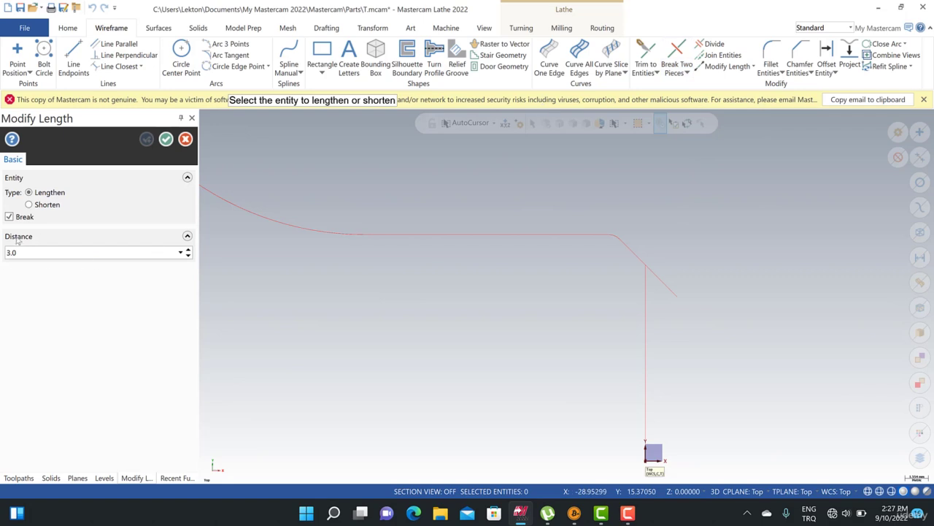
{"action": "left_click", "coordinate": [9, 217]}
{"action": "left_click", "coordinate": [29, 258]}
{"action": "type", "text": "-2"}
{"action": "key", "text": "Return"}
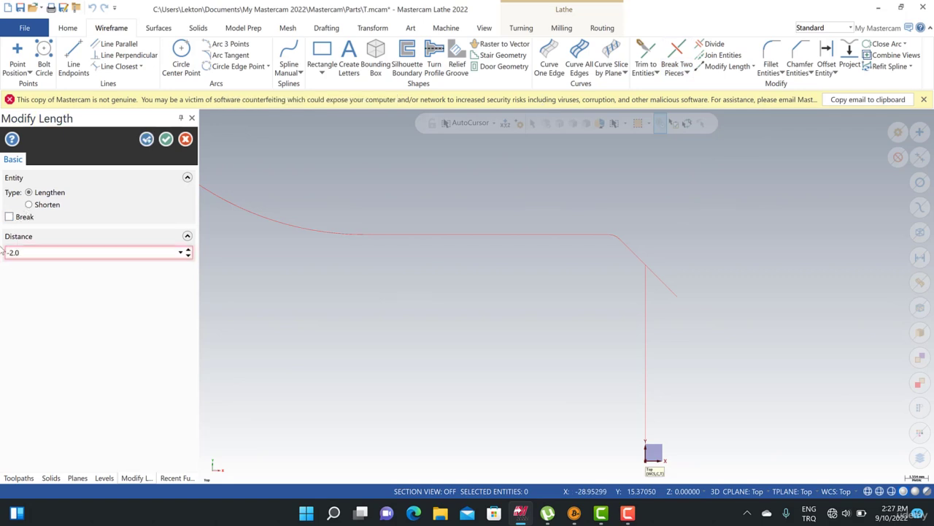
{"action": "left_click", "coordinate": [29, 205]}
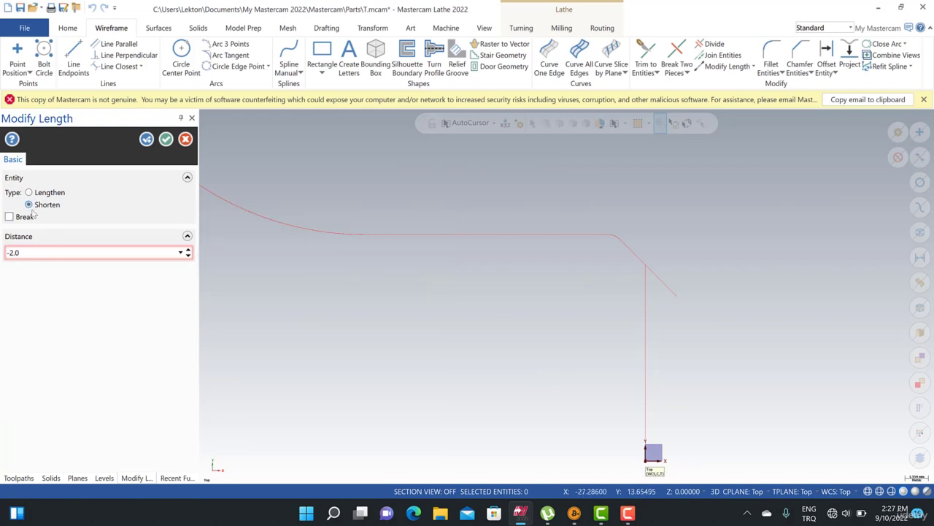
{"action": "double_click", "coordinate": [16, 252]}
{"action": "type", "text": "2"}
{"action": "key", "text": "Return"}
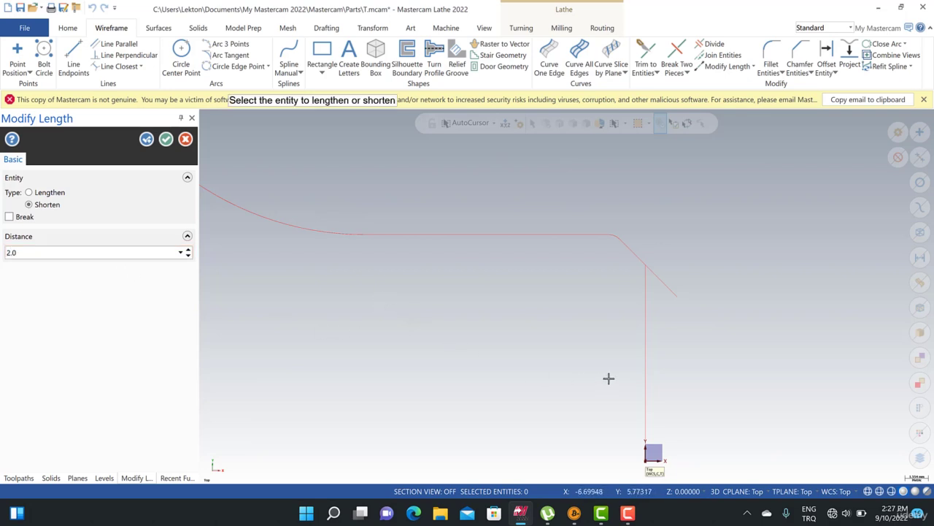
{"action": "left_click", "coordinate": [670, 290]}
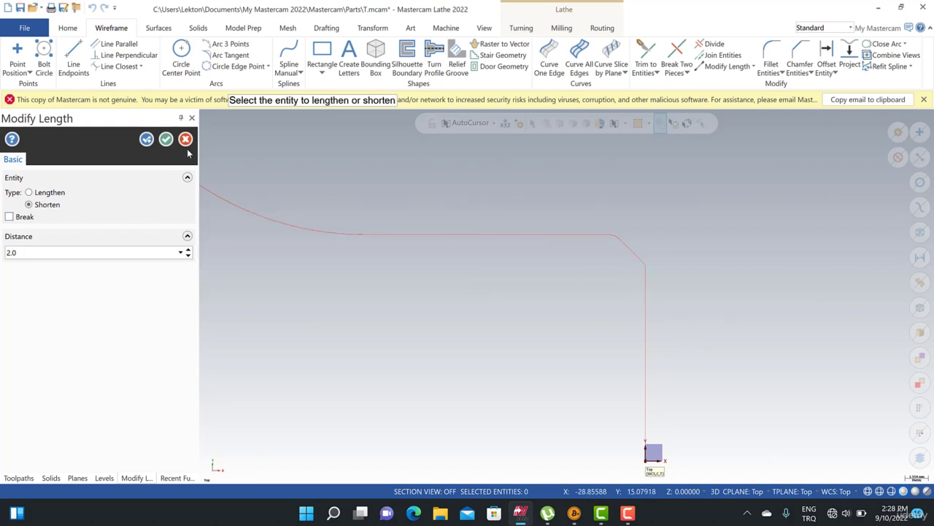
{"action": "left_click", "coordinate": [167, 139]}
Delete the existing chain from the Lathe Canned Rough operation's geometry
{"action": "scroll", "coordinate": [719, 307], "scroll_direction": "down", "scroll_amount": 3}
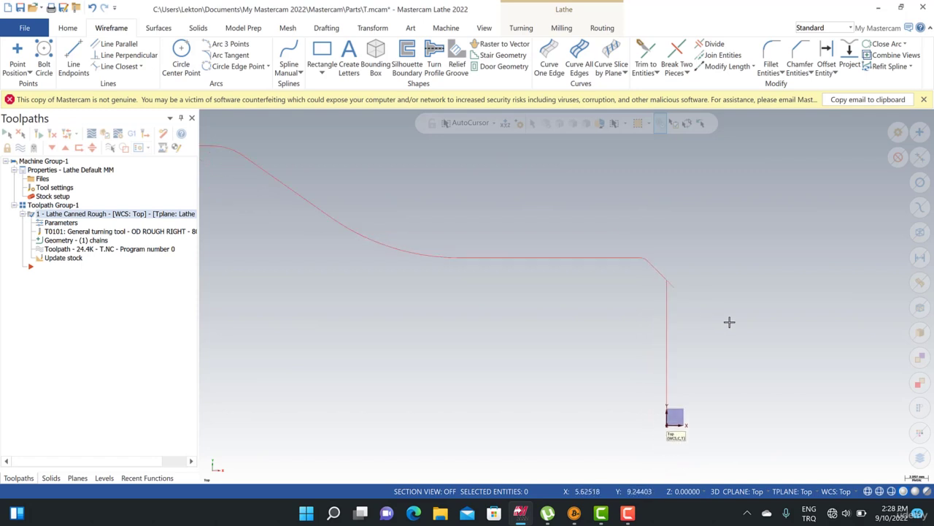
{"action": "left_click", "coordinate": [69, 241]}
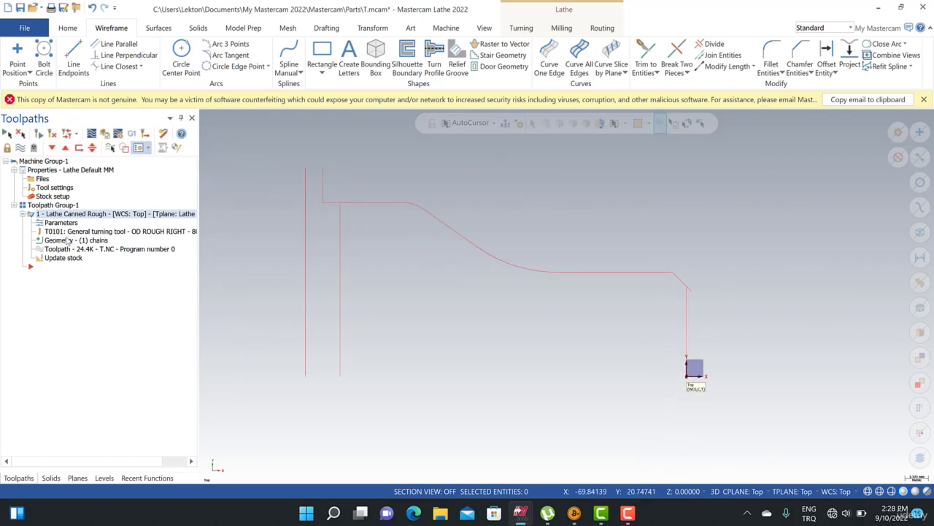
{"action": "right_click", "coordinate": [117, 235]}
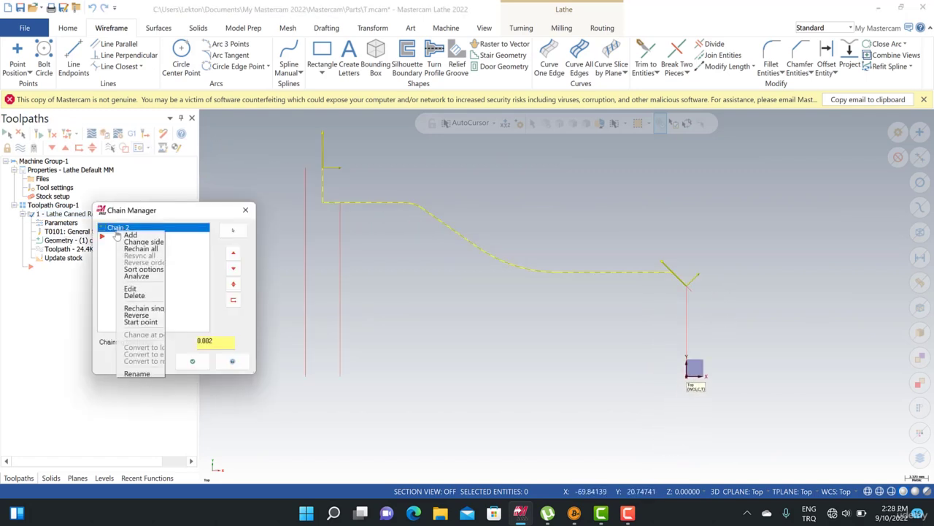
{"action": "left_click", "coordinate": [135, 300]}
Add a partial chain to the canned rough geometry, from the chamfer's extension line along the profile to the short vertical line at the back shoulder
{"action": "right_click", "coordinate": [127, 248]}
{"action": "left_click", "coordinate": [139, 249]}
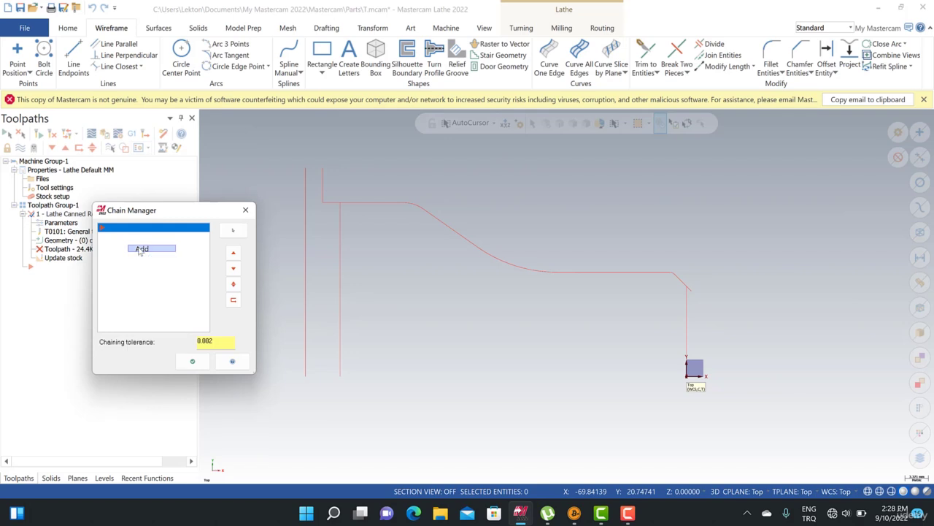
{"action": "scroll", "coordinate": [698, 277], "scroll_direction": "up", "scroll_amount": 3}
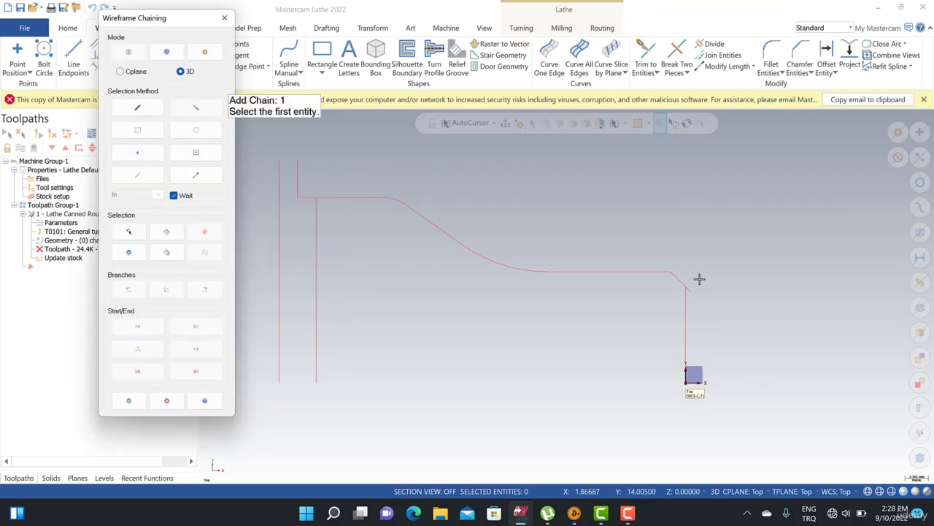
{"action": "left_click", "coordinate": [684, 301]}
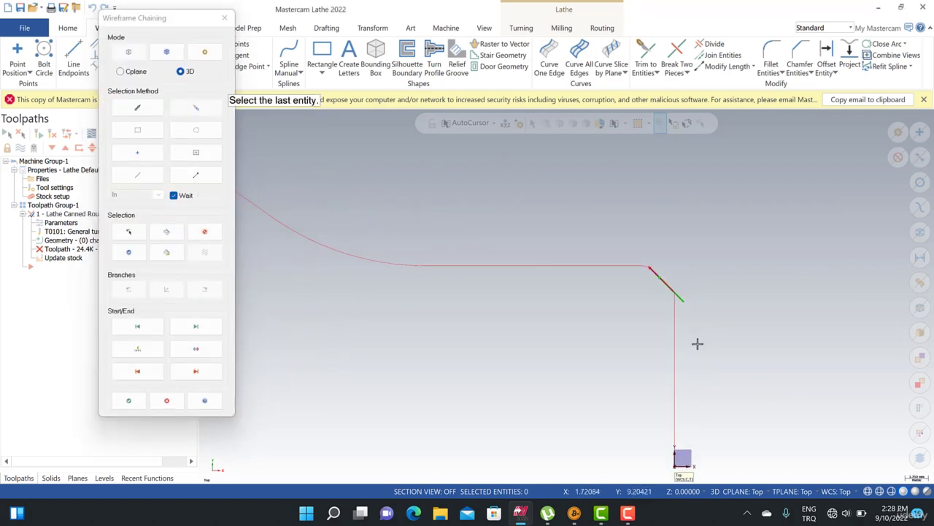
{"action": "scroll", "coordinate": [691, 316], "scroll_direction": "up", "scroll_amount": 3}
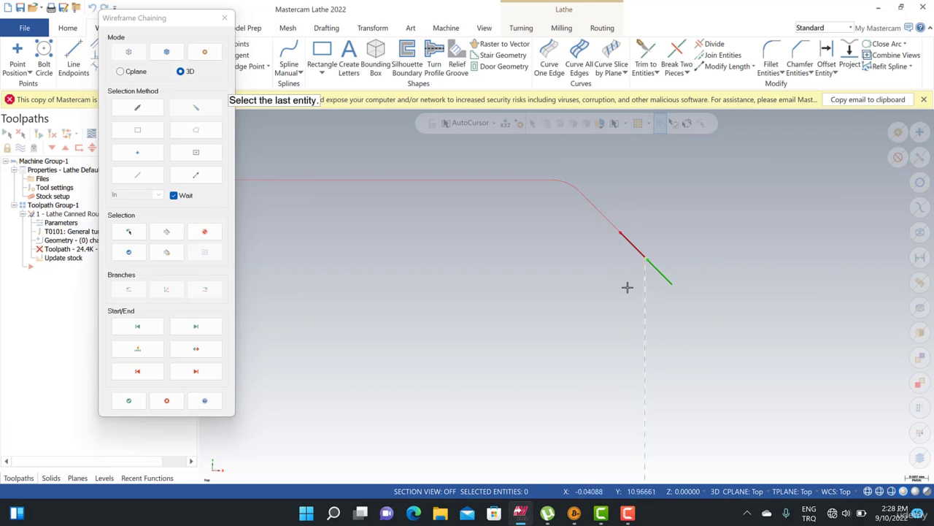
{"action": "left_click", "coordinate": [593, 205]}
{"action": "scroll", "coordinate": [701, 318], "scroll_direction": "down", "scroll_amount": 5}
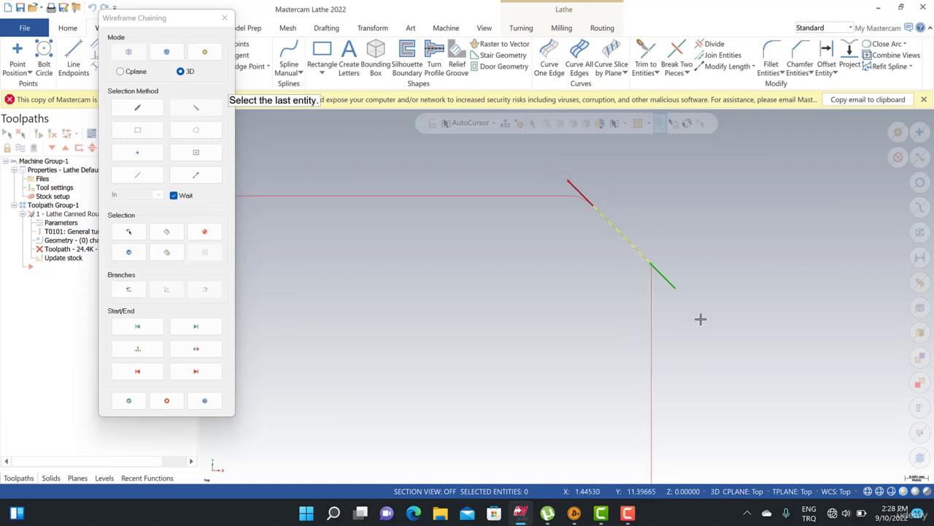
{"action": "scroll", "coordinate": [705, 309], "scroll_direction": "down", "scroll_amount": 3}
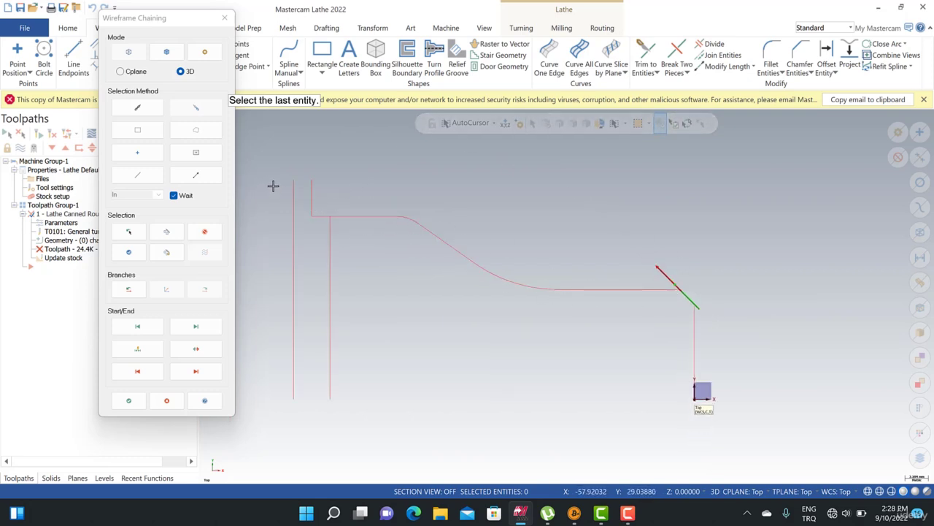
{"action": "scroll", "coordinate": [273, 185], "scroll_direction": "up", "scroll_amount": 2}
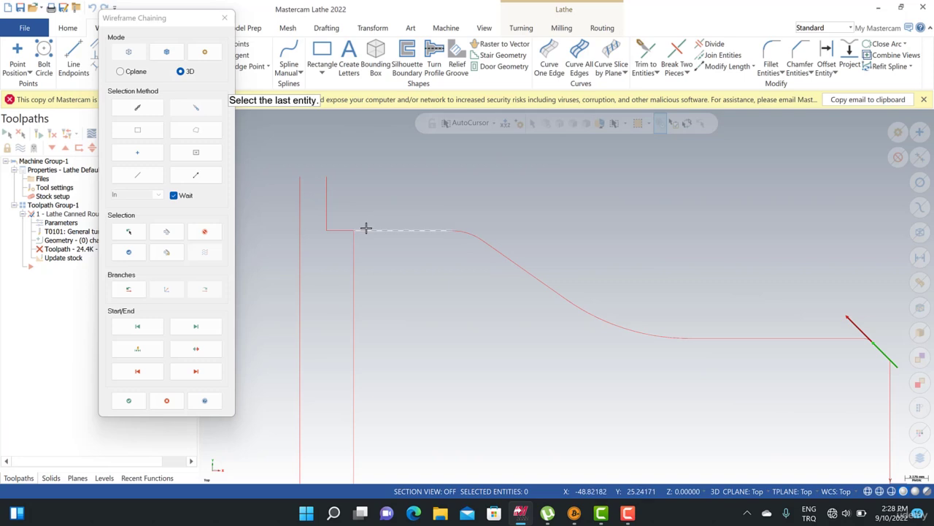
{"action": "left_click", "coordinate": [351, 229]}
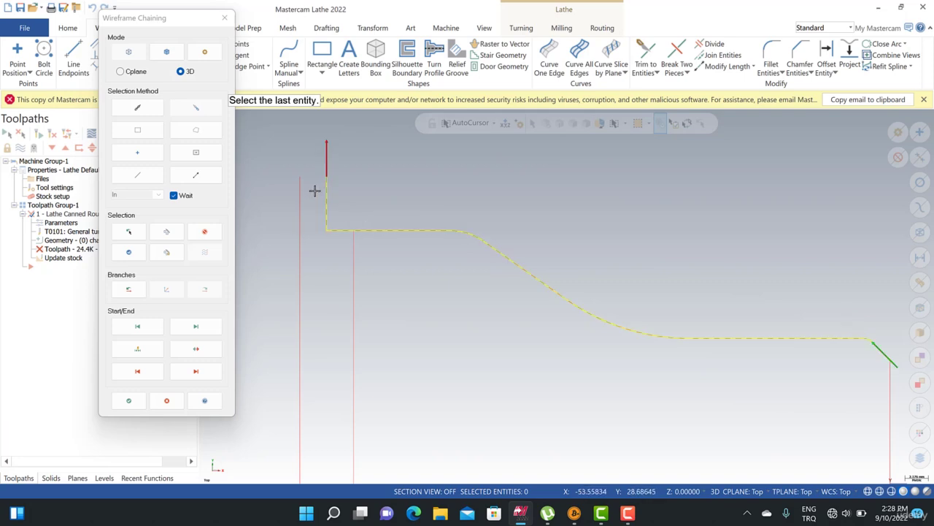
{"action": "scroll", "coordinate": [314, 190], "scroll_direction": "down", "scroll_amount": 2}
{"action": "left_click", "coordinate": [129, 400]}
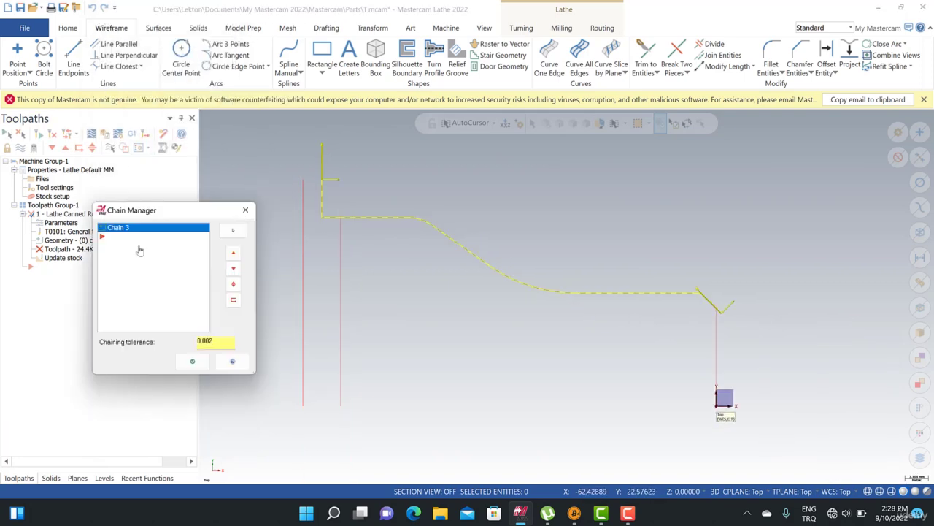
{"action": "left_click", "coordinate": [192, 361]}
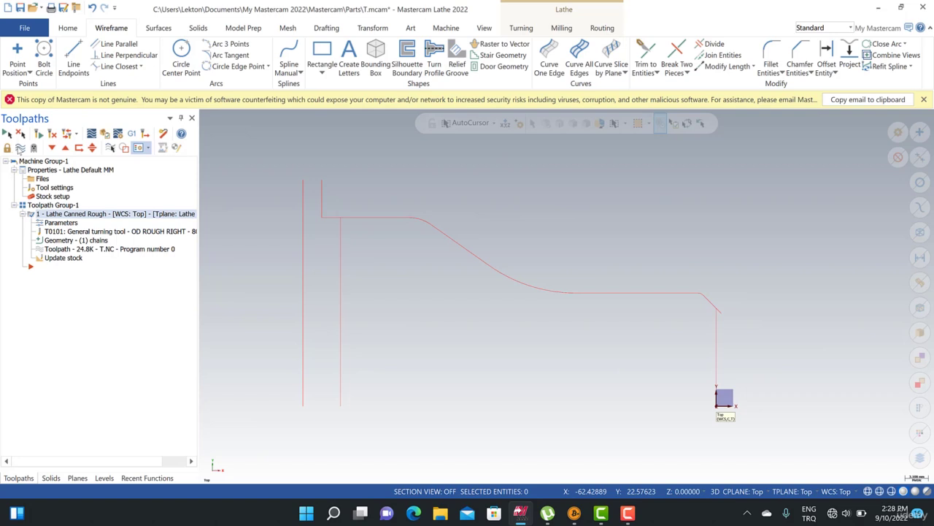
Display the regenerated canned rough toolpath
{"action": "left_click", "coordinate": [20, 148]}
{"action": "left_click", "coordinate": [20, 148]}
{"action": "left_click", "coordinate": [20, 149]}
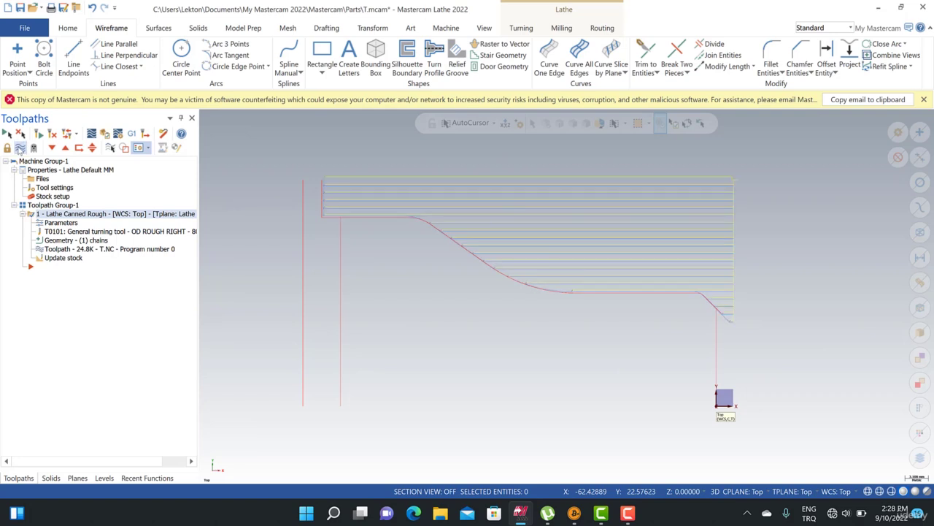
Post the canned rough operation to the NC file T.NC, replacing the existing file
{"action": "left_click", "coordinate": [131, 134]}
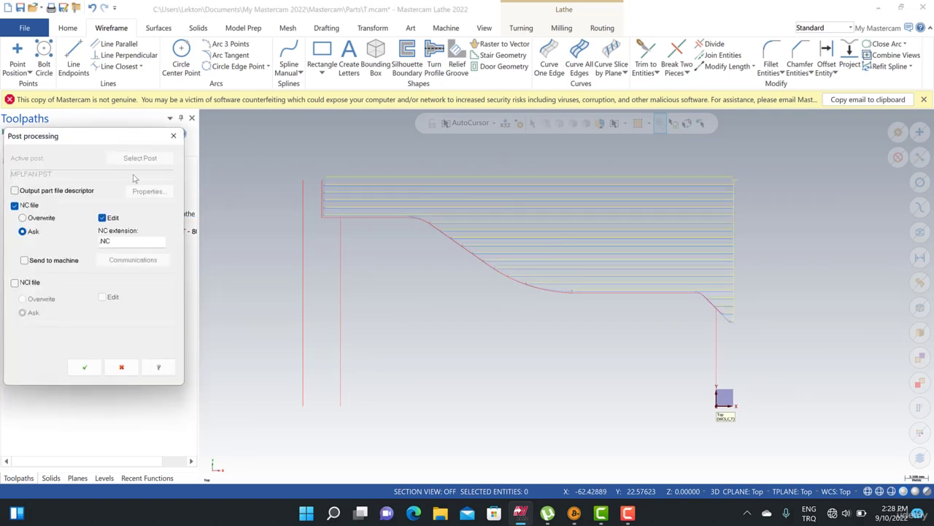
{"action": "left_click", "coordinate": [93, 365]}
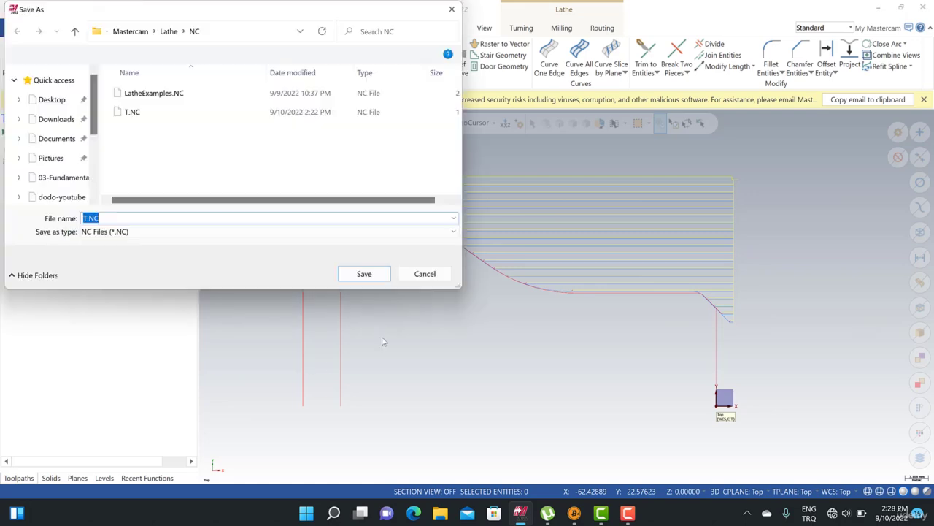
{"action": "left_click", "coordinate": [365, 275]}
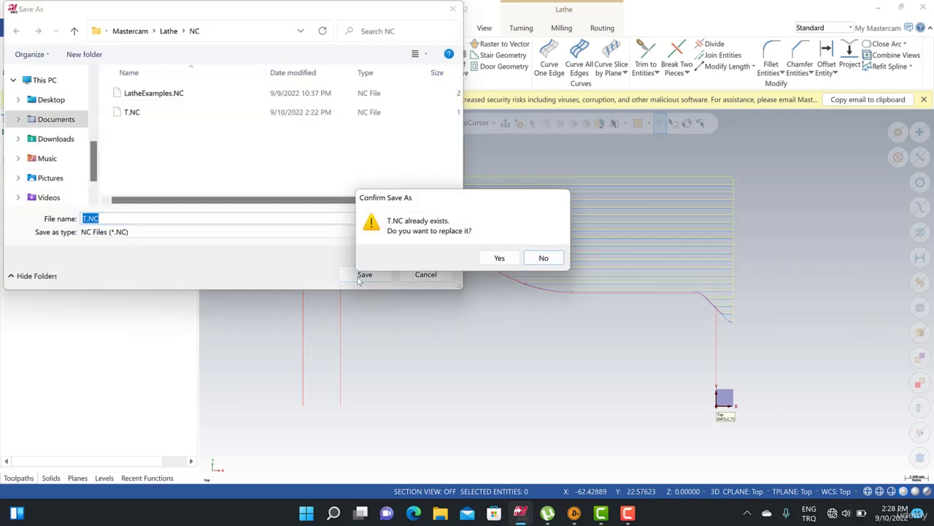
{"action": "left_click", "coordinate": [496, 258]}
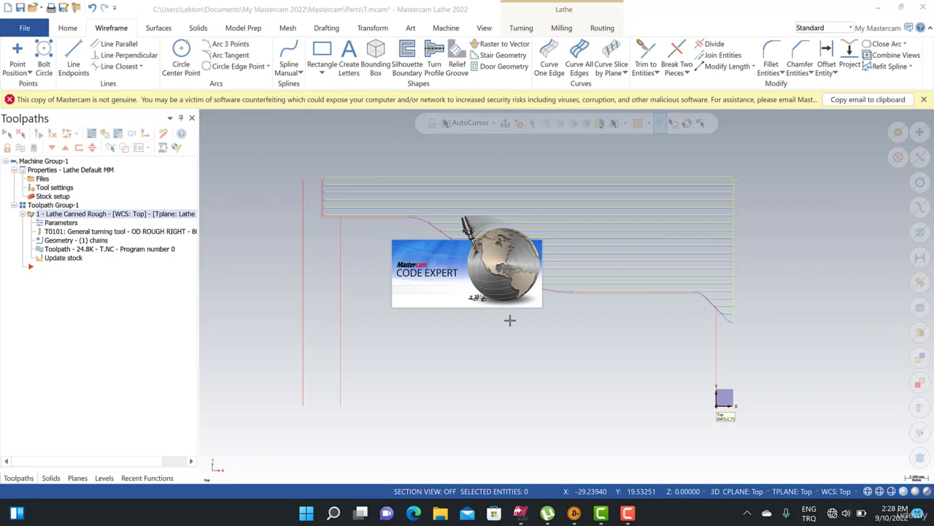
{"action": "left_click", "coordinate": [629, 514]}
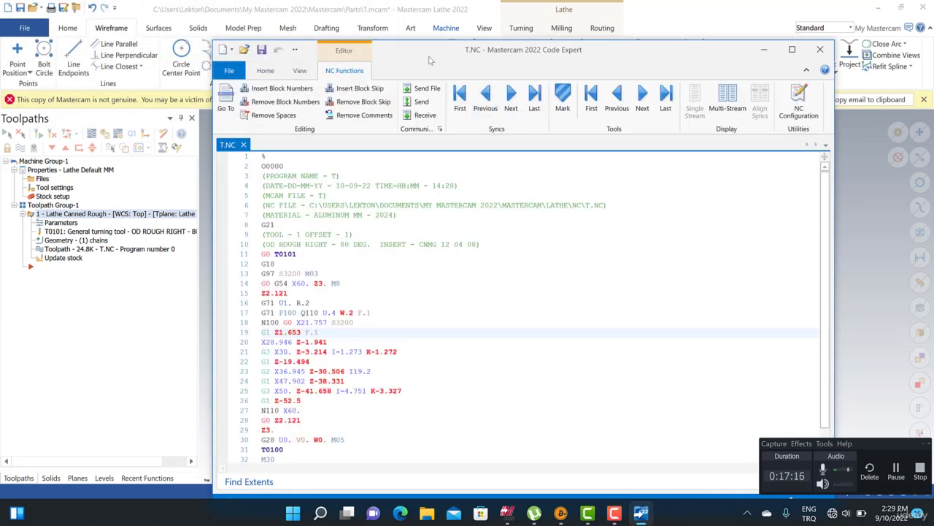
Examine the two G71 lines of the posted code for depth of cut, retract, and X and Z stock allowances
{"action": "left_click_drag", "start_coordinate": [428, 56], "coordinate": [422, 18]}
{"action": "scroll", "coordinate": [369, 304], "scroll_direction": "down", "scroll_amount": 1}
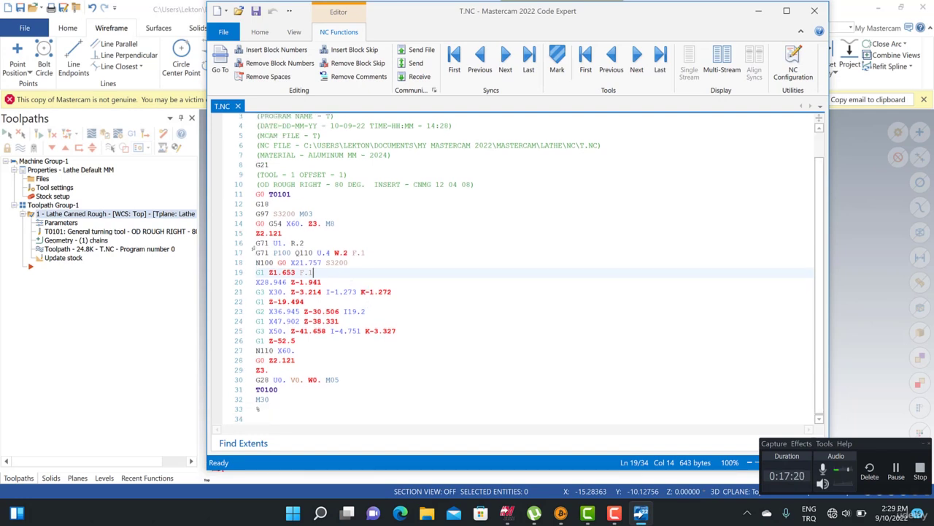
{"action": "left_click", "coordinate": [253, 243]}
{"action": "left_click", "coordinate": [369, 253]}
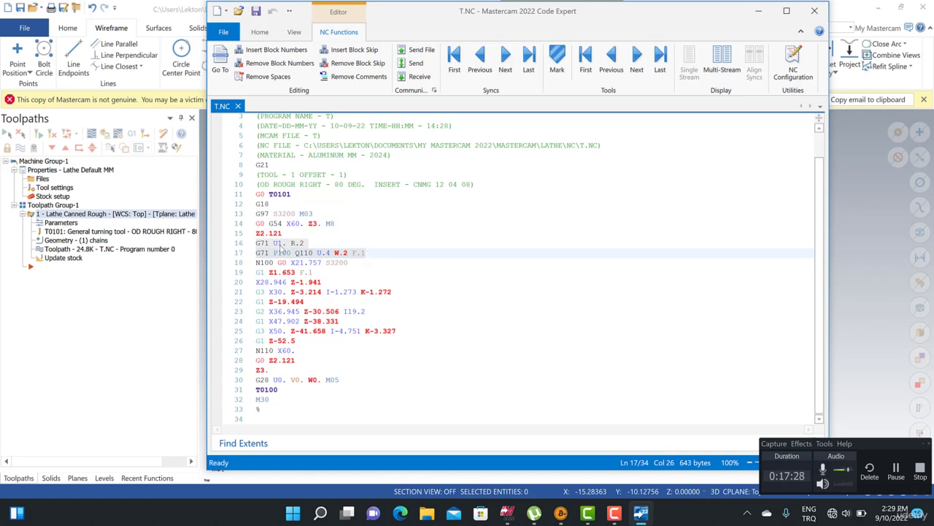
{"action": "left_click", "coordinate": [274, 243]}
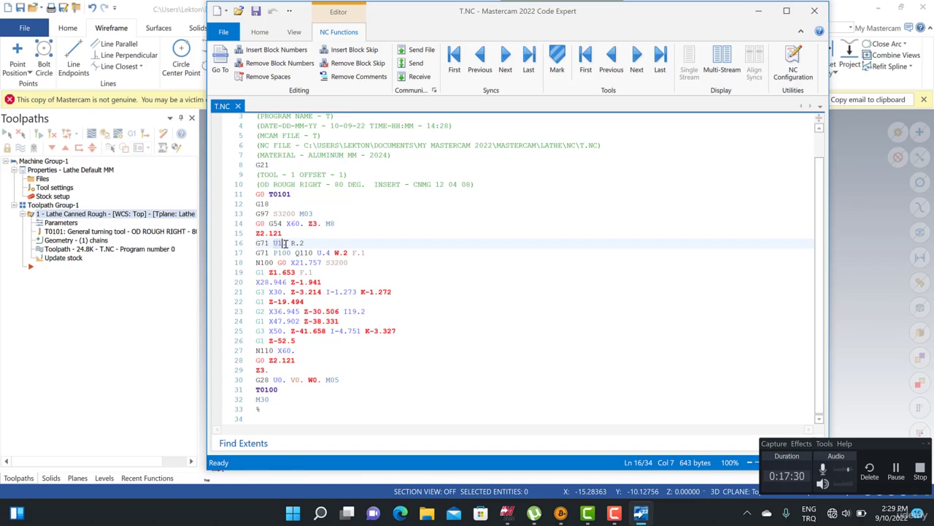
{"action": "left_click", "coordinate": [295, 243]}
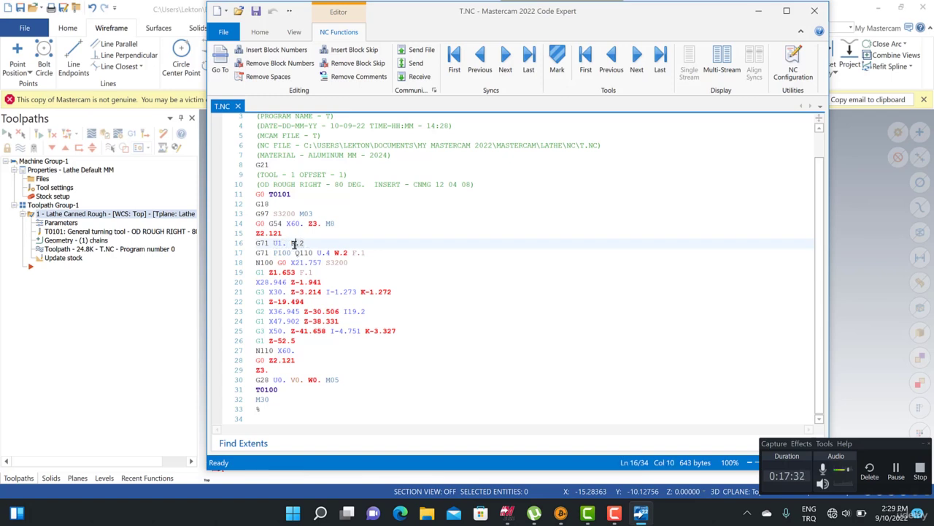
{"action": "left_click_drag", "start_coordinate": [317, 253], "coordinate": [349, 252]}
{"action": "left_click", "coordinate": [330, 262]}
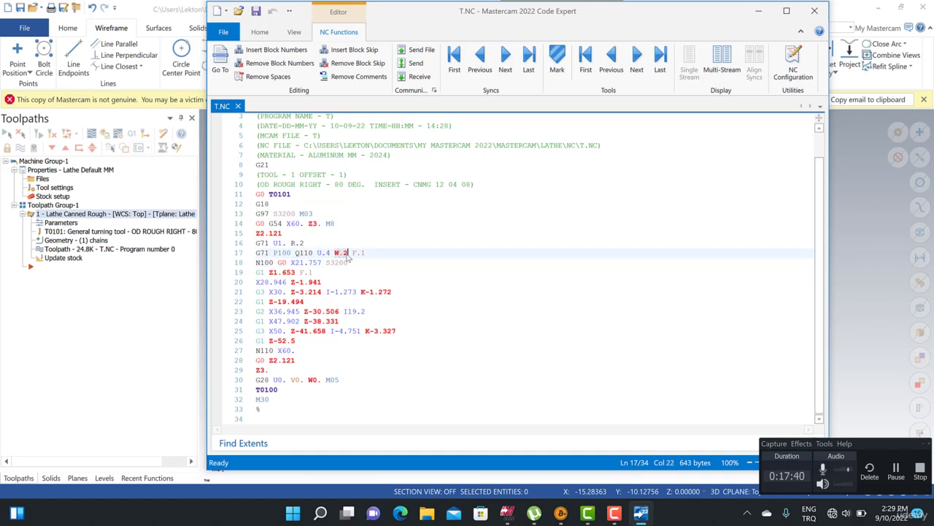
Compare the canned rough operation's stock to leave in X and Z with the U and W values in the G71 line
{"action": "left_click", "coordinate": [61, 225]}
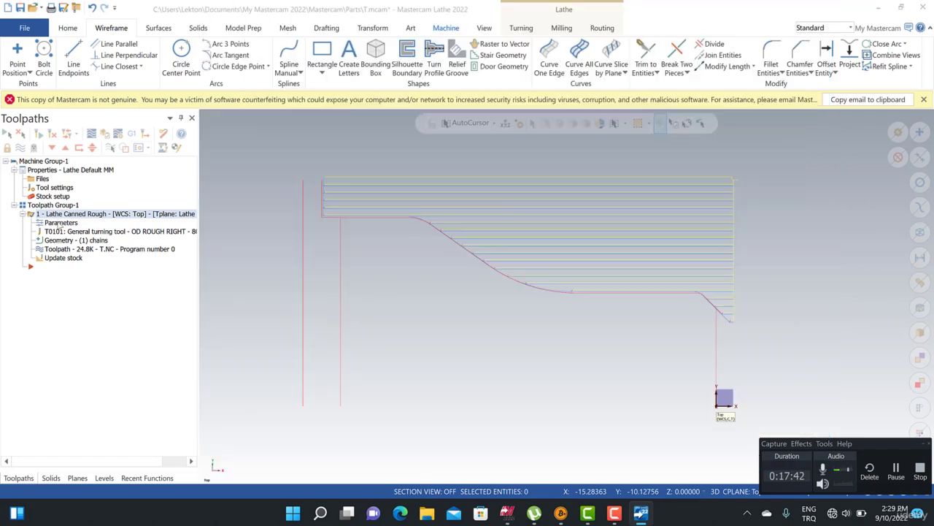
{"action": "double_click", "coordinate": [61, 222]}
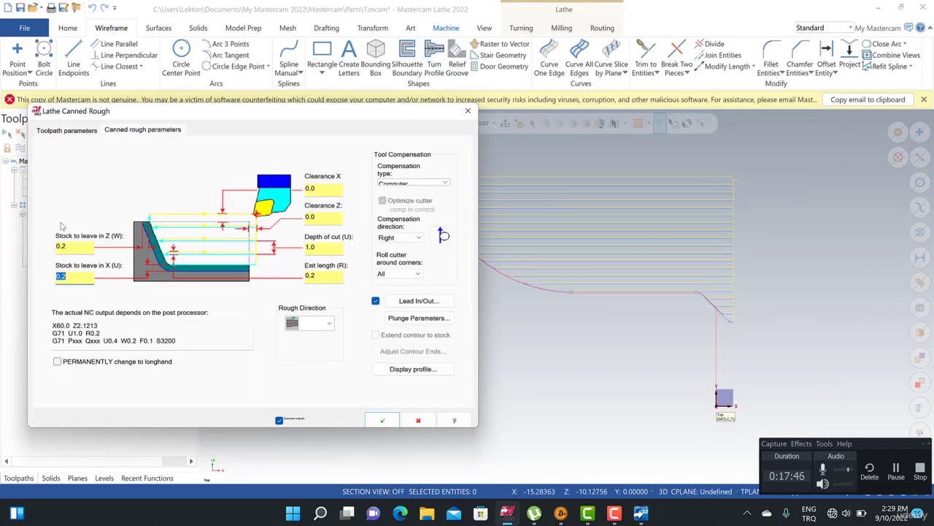
{"action": "left_click", "coordinate": [74, 280]}
{"action": "left_click_drag", "start_coordinate": [73, 279], "coordinate": [55, 278]}
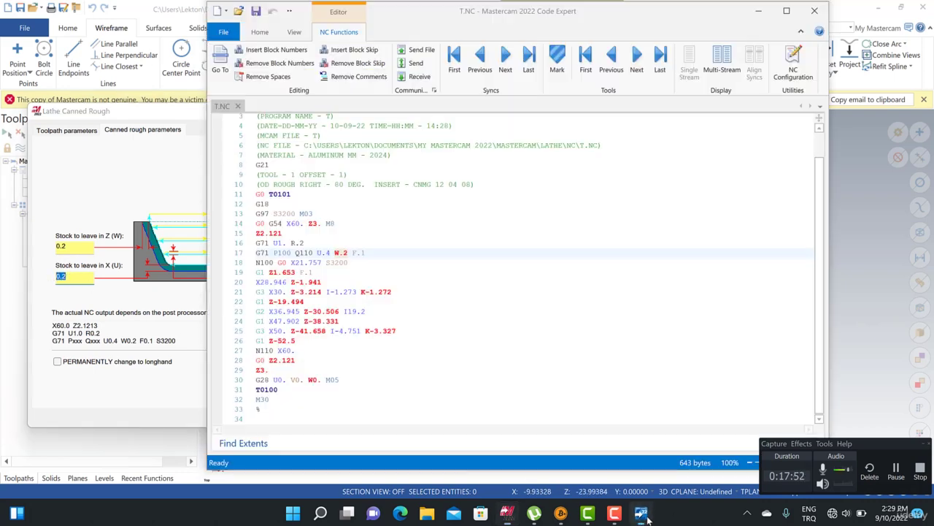
{"action": "left_click", "coordinate": [641, 513]}
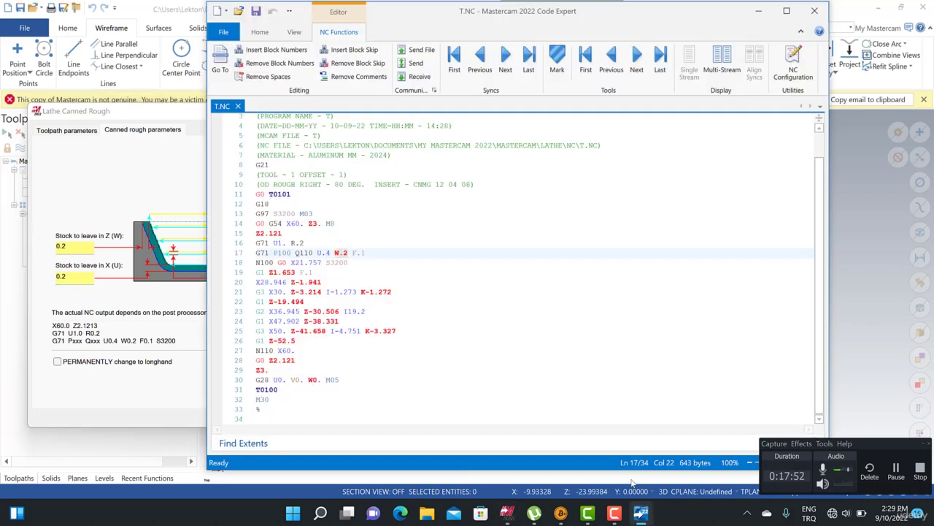
{"action": "left_click", "coordinate": [326, 252]}
{"action": "left_click", "coordinate": [318, 254]}
{"action": "left_click", "coordinate": [76, 275]}
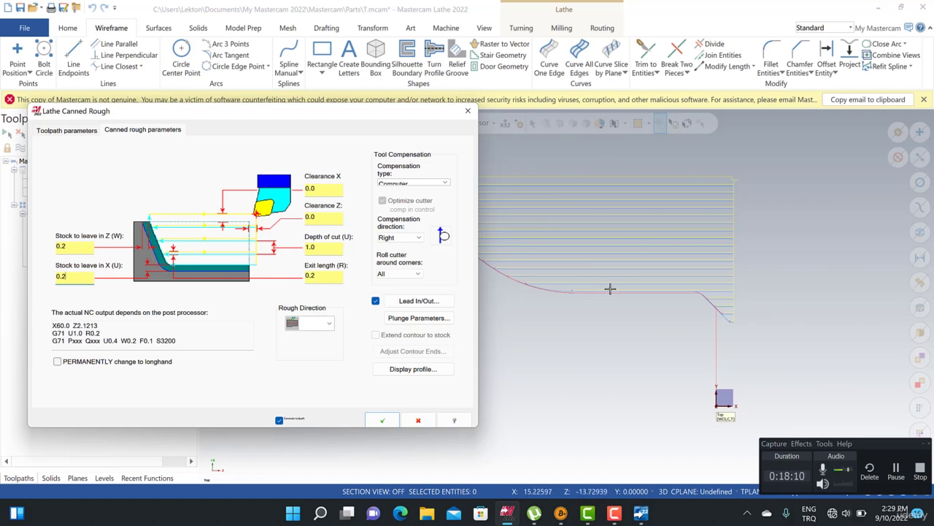
{"action": "scroll", "coordinate": [652, 194], "scroll_direction": "down", "scroll_amount": 2}
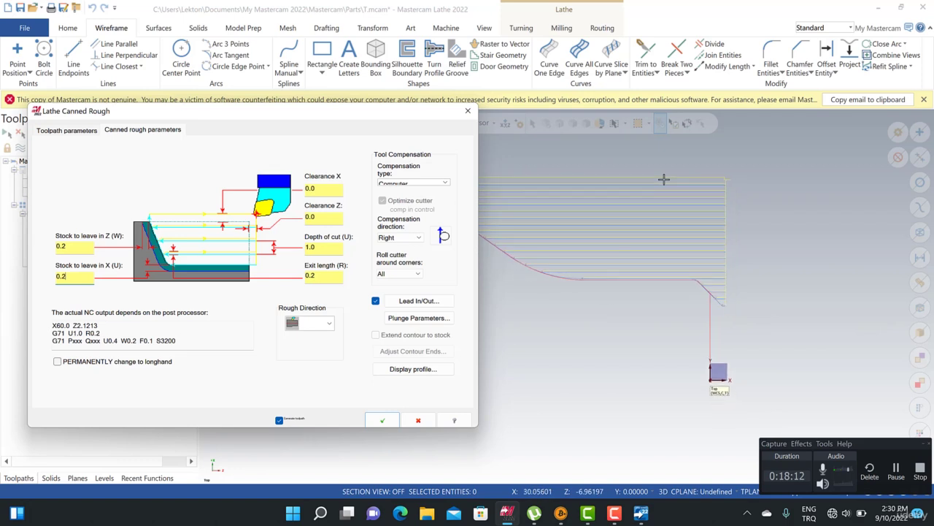
{"action": "scroll", "coordinate": [653, 195], "scroll_direction": "down", "scroll_amount": 1}
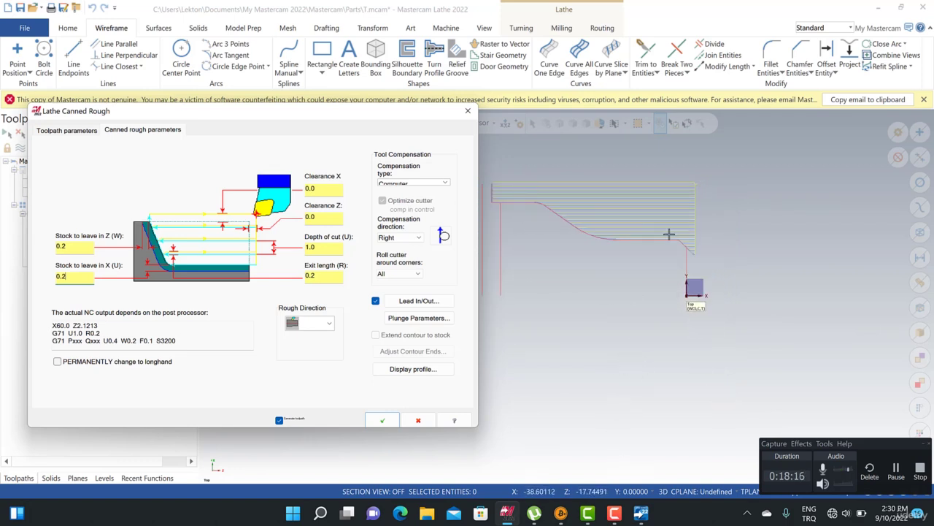
{"action": "scroll", "coordinate": [669, 194], "scroll_direction": "up", "scroll_amount": 1}
Review the posted G71 cycle's contour block from N100 to N110, including its arc moves and coordinates
{"action": "left_click", "coordinate": [641, 513]}
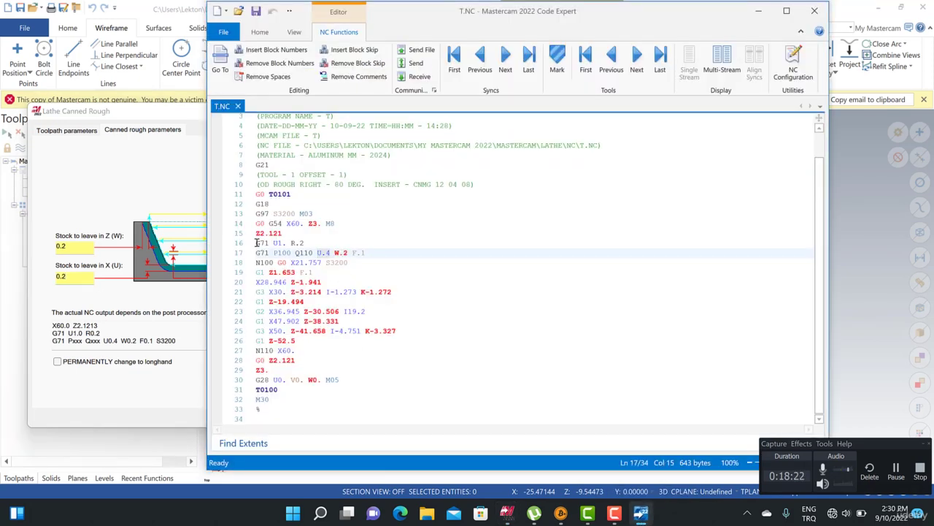
{"action": "left_click", "coordinate": [372, 253]}
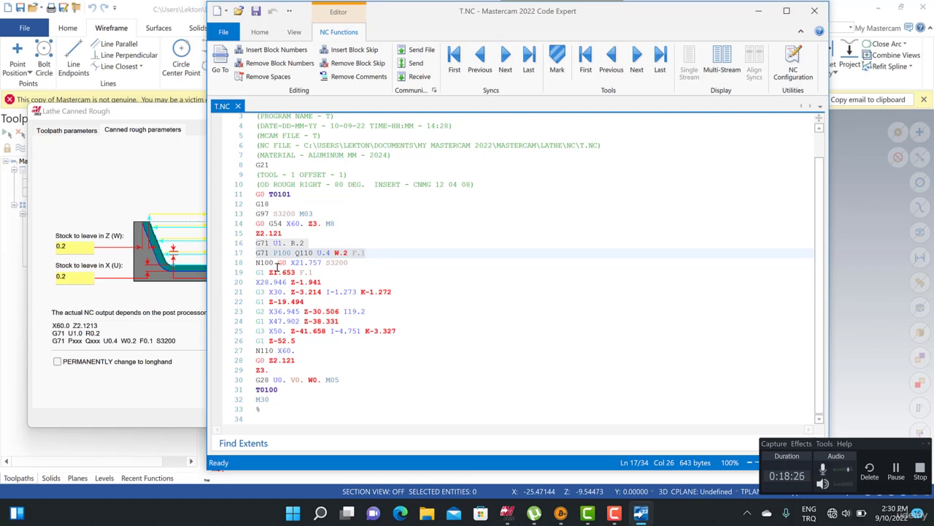
{"action": "left_click_drag", "start_coordinate": [255, 262], "coordinate": [274, 261]}
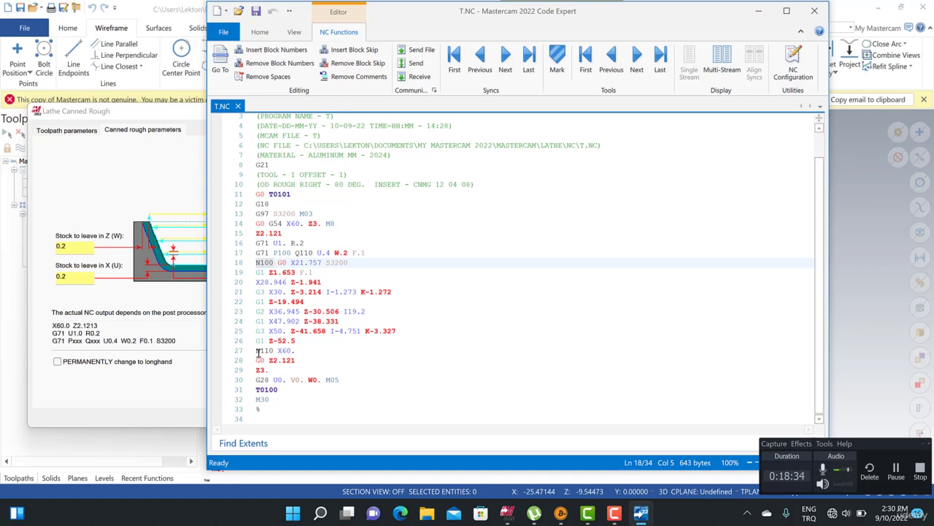
{"action": "left_click_drag", "start_coordinate": [255, 352], "coordinate": [274, 351]}
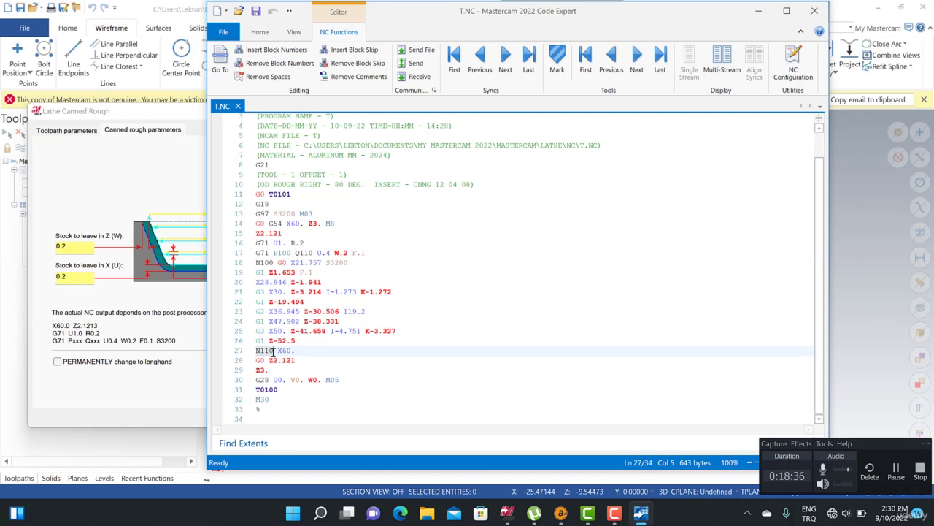
{"action": "left_click", "coordinate": [295, 282]}
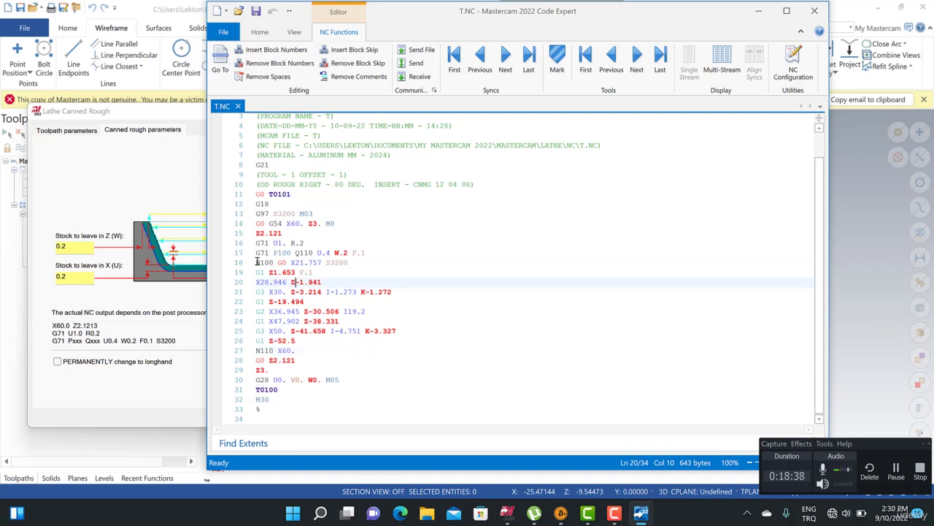
{"action": "left_click_drag", "start_coordinate": [256, 262], "coordinate": [340, 350]}
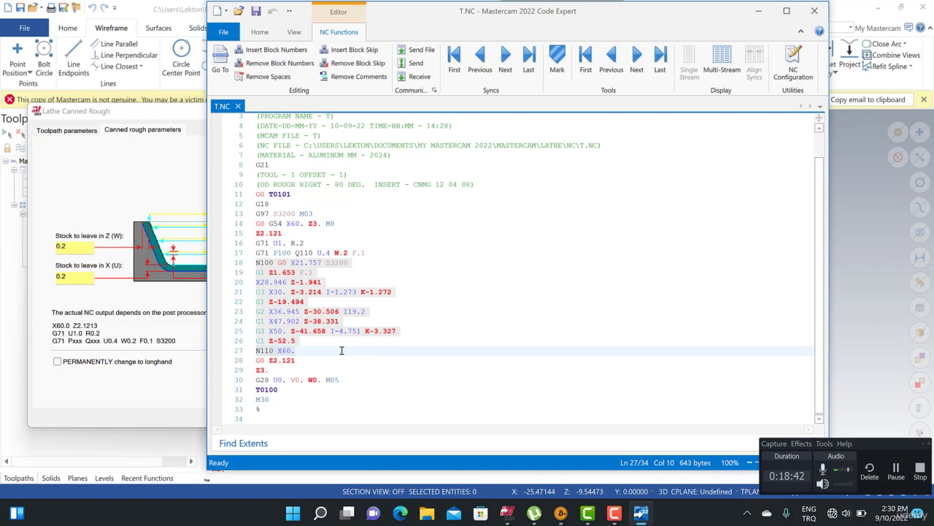
{"action": "left_click", "coordinate": [264, 332]}
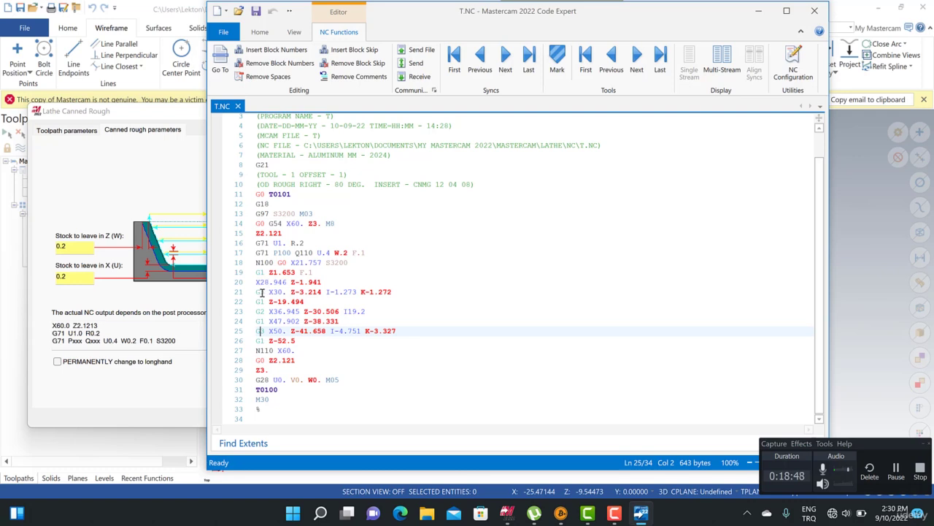
{"action": "left_click", "coordinate": [257, 291]}
{"action": "left_click_drag", "start_coordinate": [257, 291], "coordinate": [266, 291]}
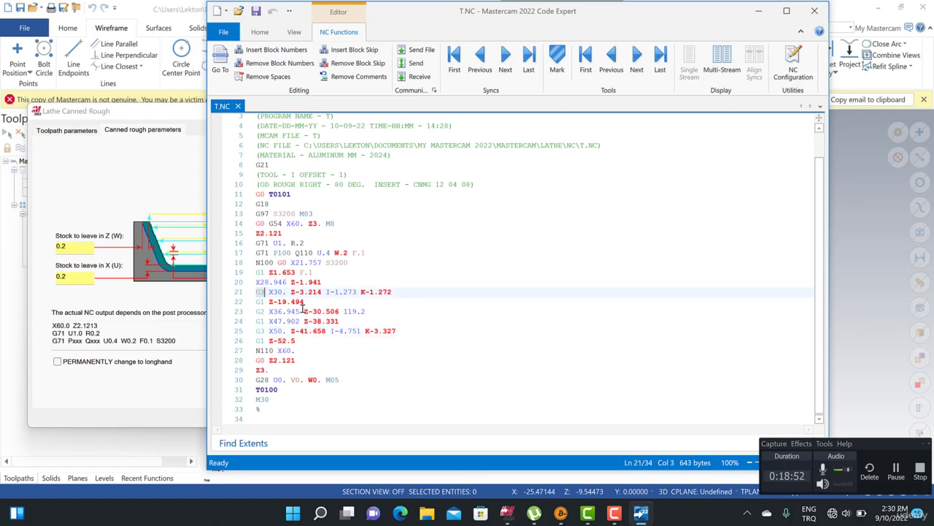
{"action": "left_click_drag", "start_coordinate": [304, 310], "coordinate": [340, 312]}
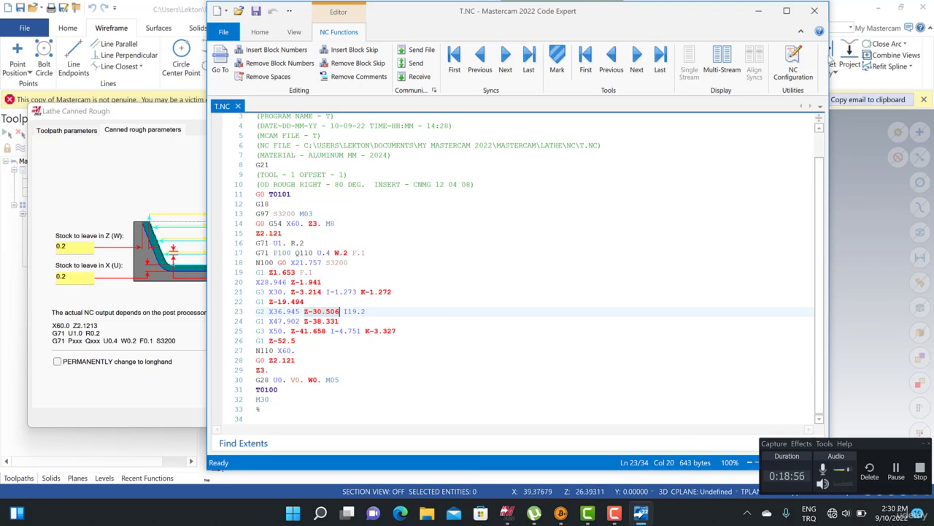
Set the canned rough operation's tool compensation type to Control and regenerate the toolpath
{"action": "left_click", "coordinate": [759, 13]}
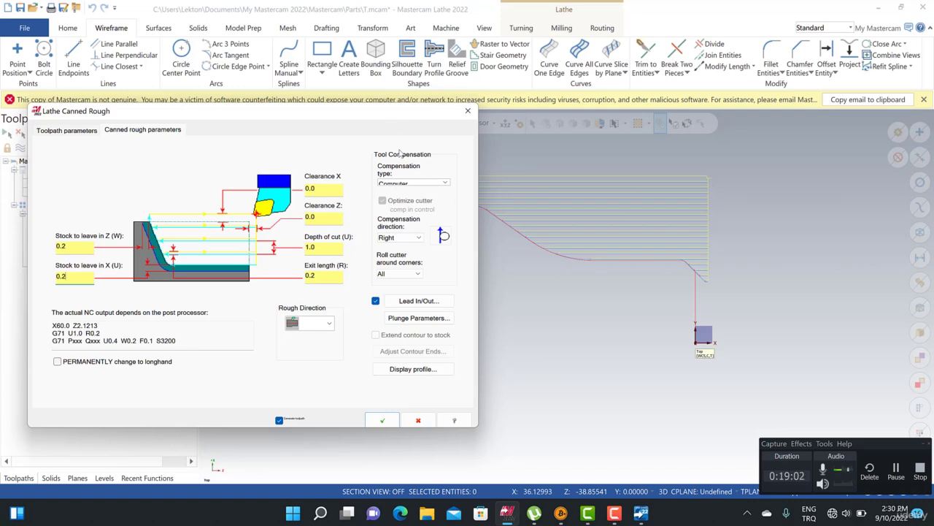
{"action": "left_click", "coordinate": [406, 184]}
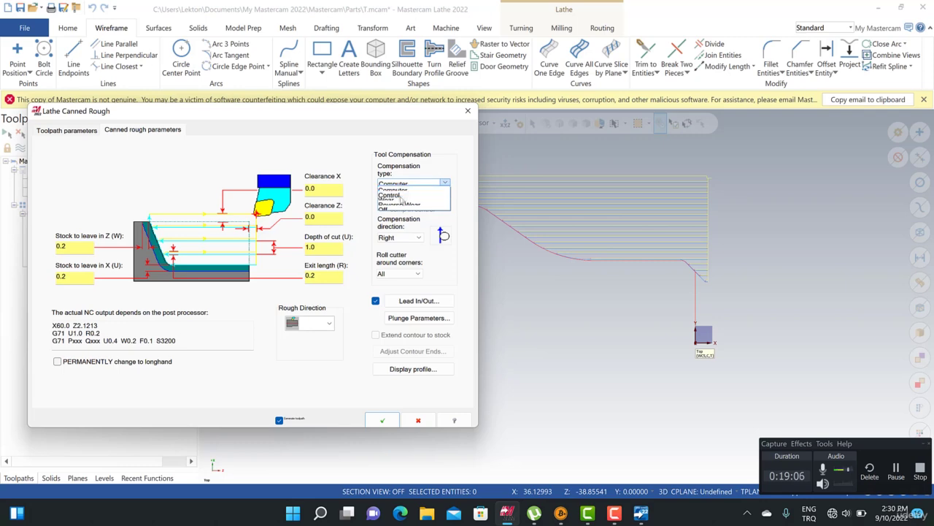
{"action": "left_click", "coordinate": [400, 195]}
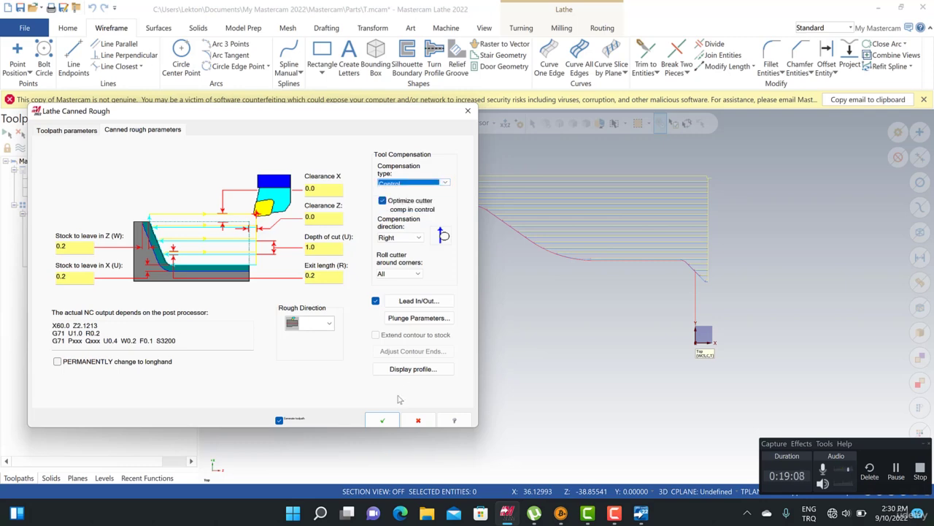
{"action": "left_click", "coordinate": [385, 421]}
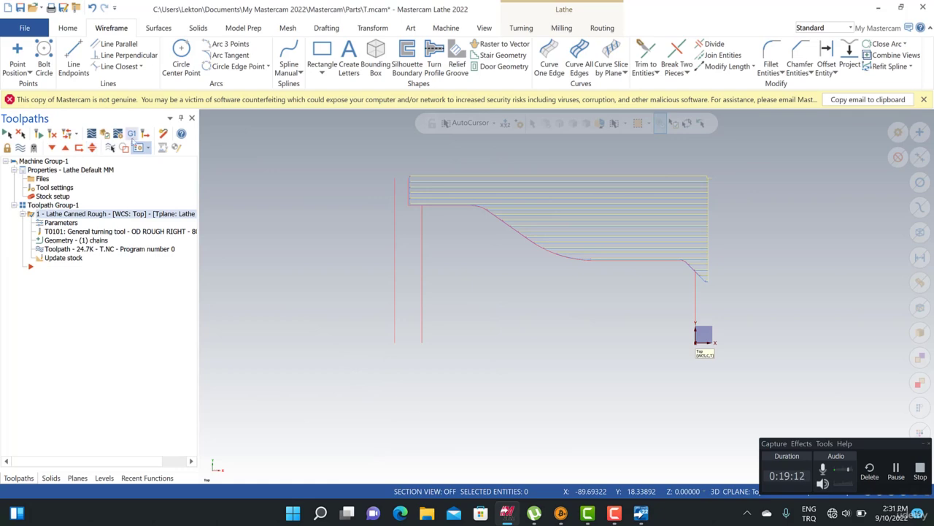
Post the canned rough operation again to T.NC, replacing the existing file, and reload it in the code editor
{"action": "left_click", "coordinate": [131, 134]}
{"action": "left_click", "coordinate": [87, 367]}
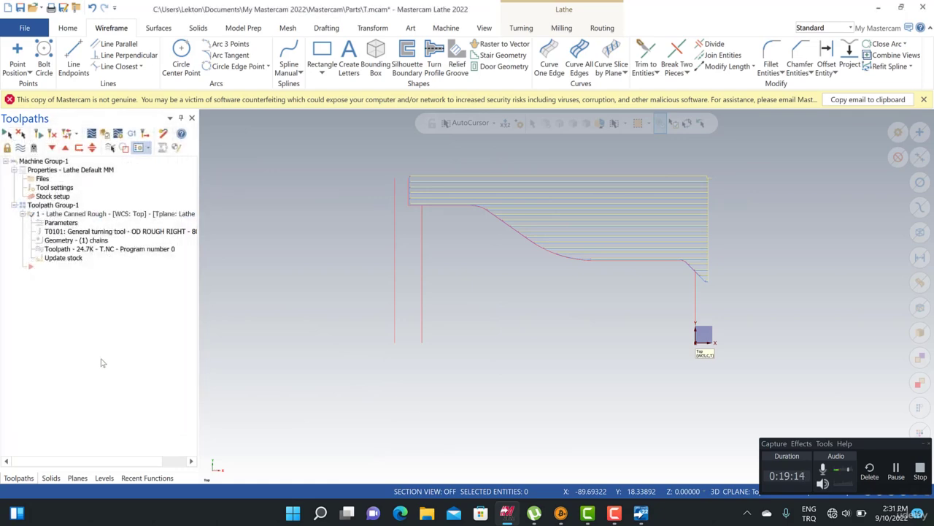
{"action": "left_click", "coordinate": [365, 274]}
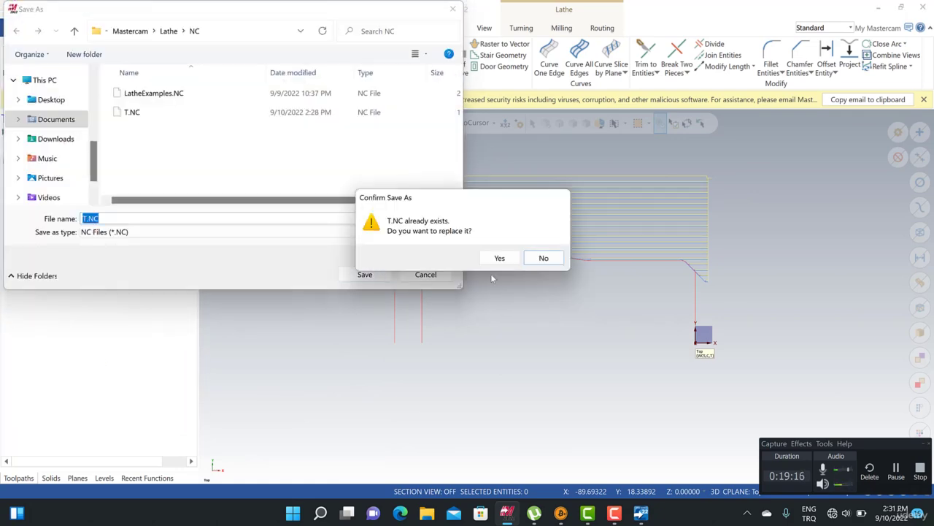
{"action": "left_click", "coordinate": [501, 258]}
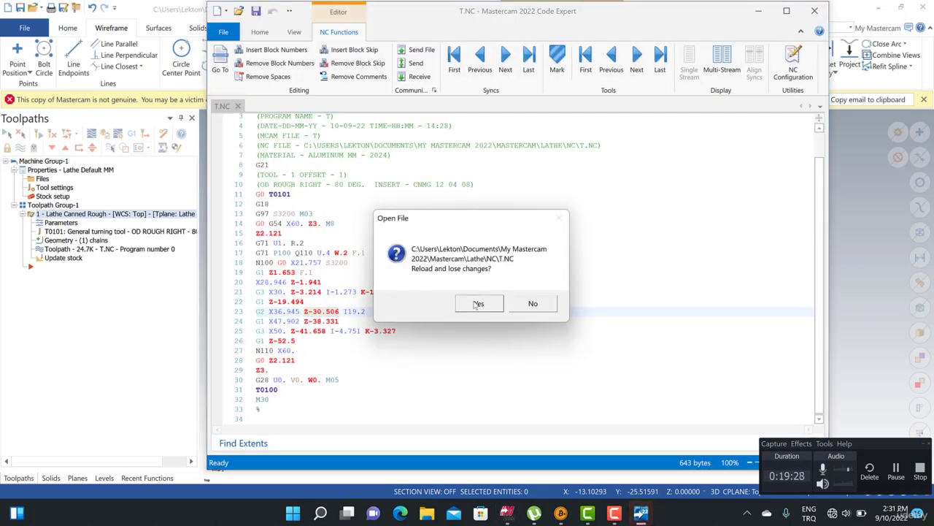
{"action": "left_click", "coordinate": [479, 302]}
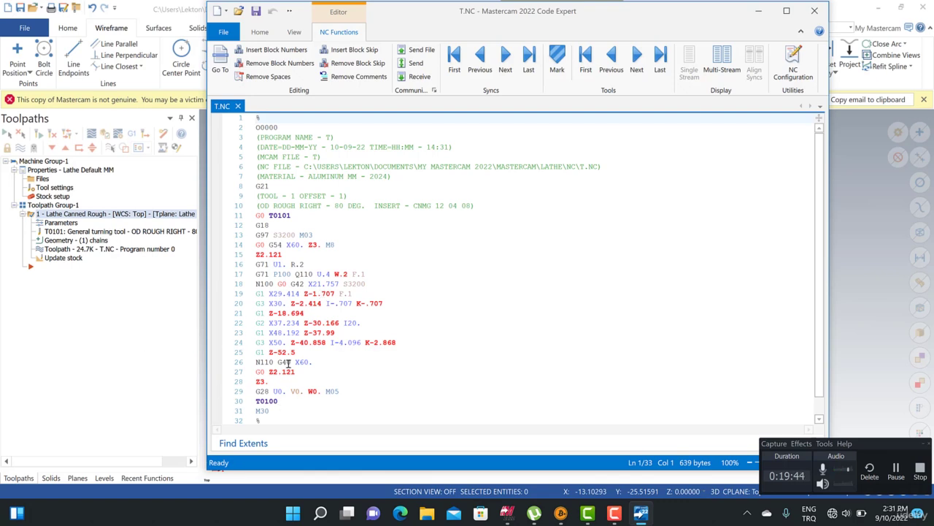
Inspect the G40 and G42 compensation codes in the contour block's N110 and N100 lines, and close the code editor
{"action": "left_click", "coordinate": [277, 362]}
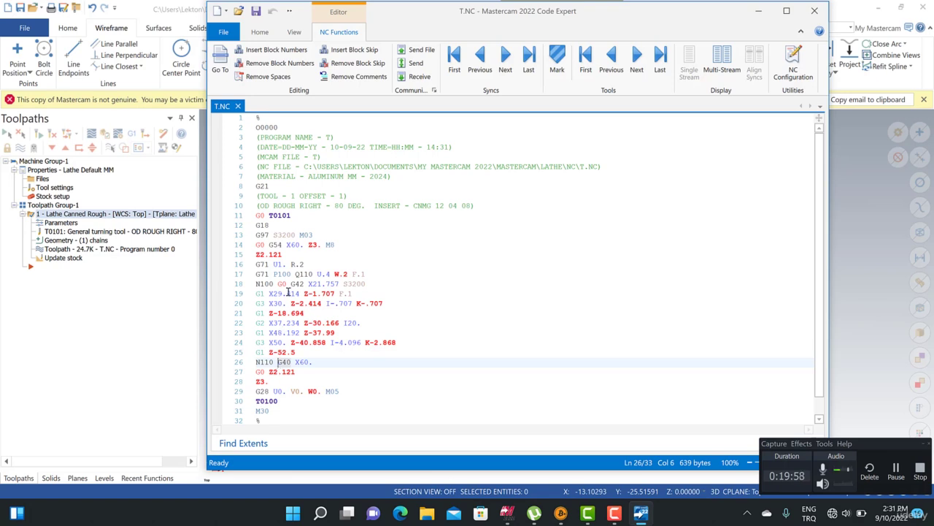
{"action": "left_click", "coordinate": [300, 284]}
{"action": "left_click", "coordinate": [291, 285]}
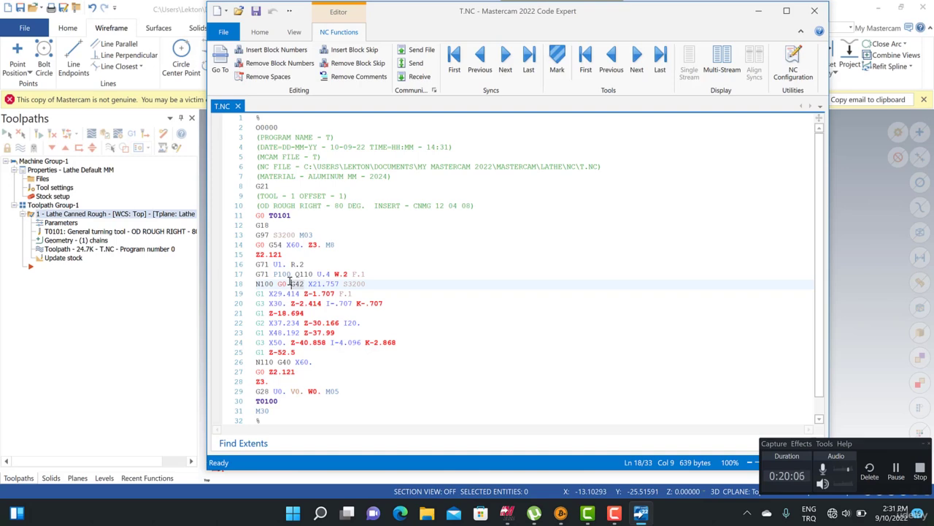
{"action": "left_click", "coordinate": [815, 11]}
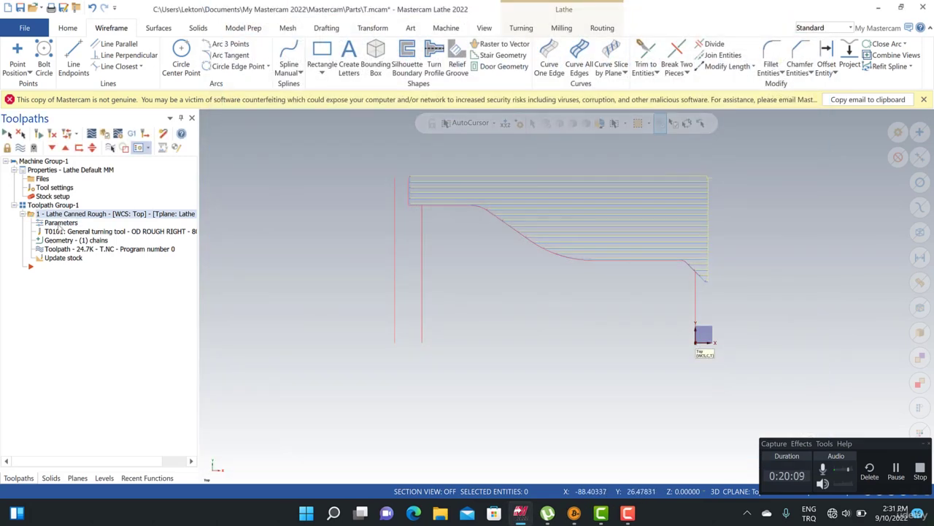
Set the canned rough operation's tool compensation type to Computer and regenerate the toolpath
{"action": "left_click", "coordinate": [59, 223]}
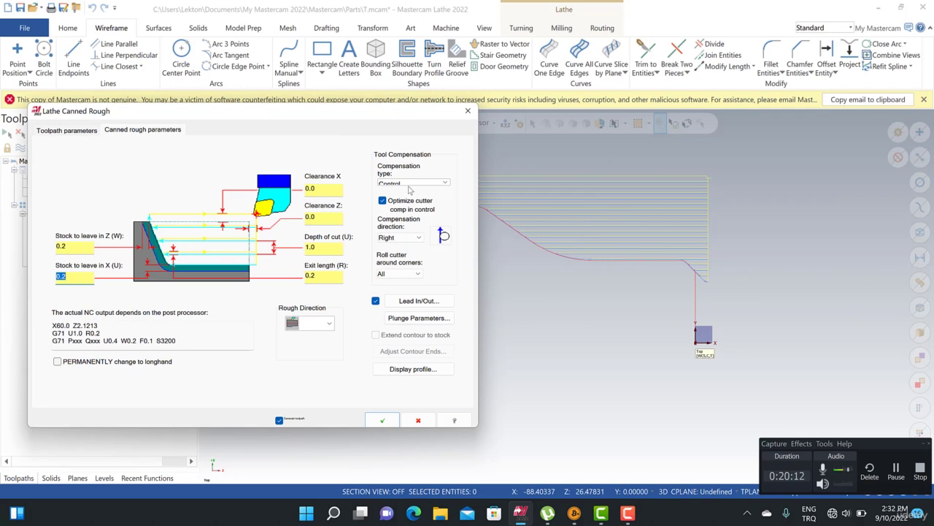
{"action": "left_click", "coordinate": [408, 184]}
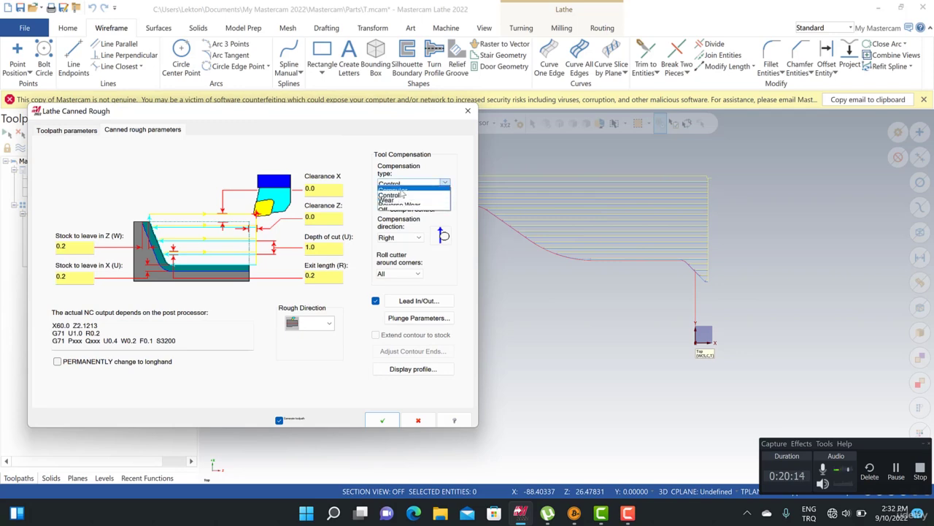
{"action": "left_click", "coordinate": [402, 190]}
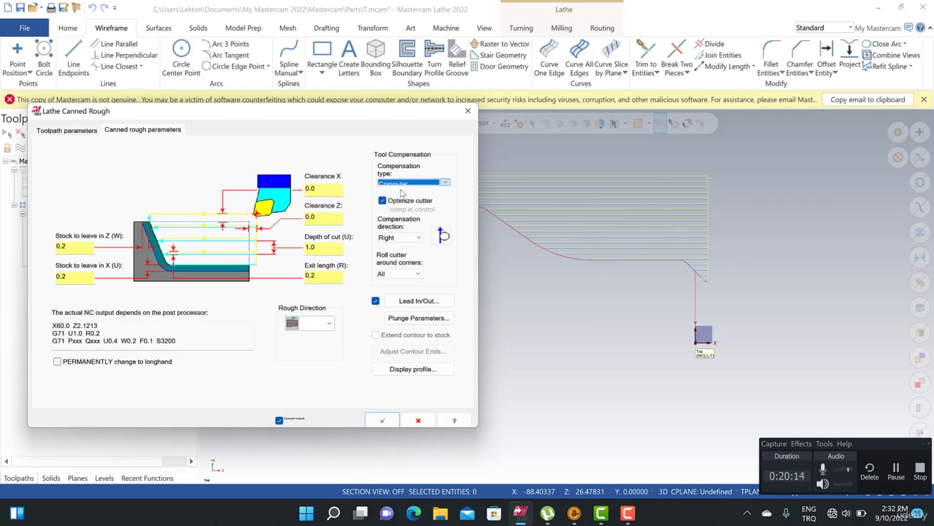
{"action": "left_click", "coordinate": [382, 420]}
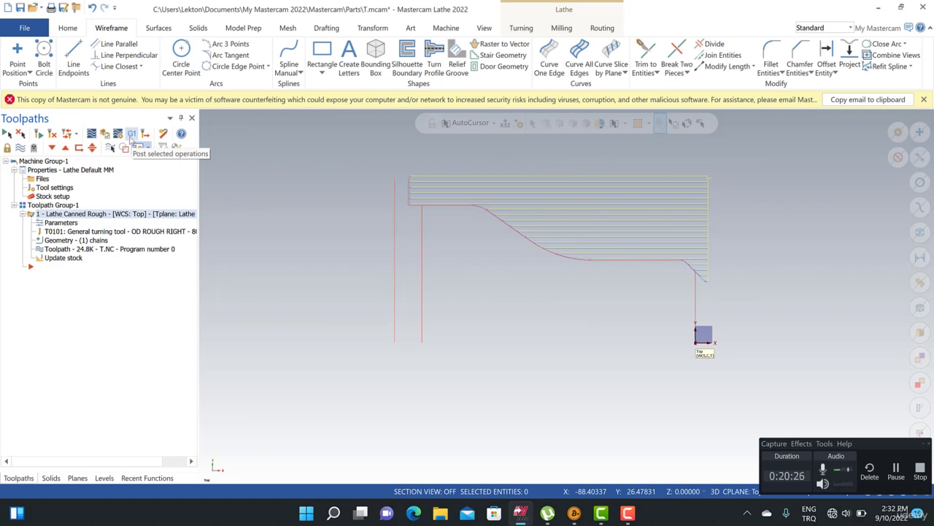
Post the canned rough operation to T.NC, replacing the existing file, and highlight the contour block from N100 to N110
{"action": "left_click", "coordinate": [131, 136]}
{"action": "left_click", "coordinate": [74, 370]}
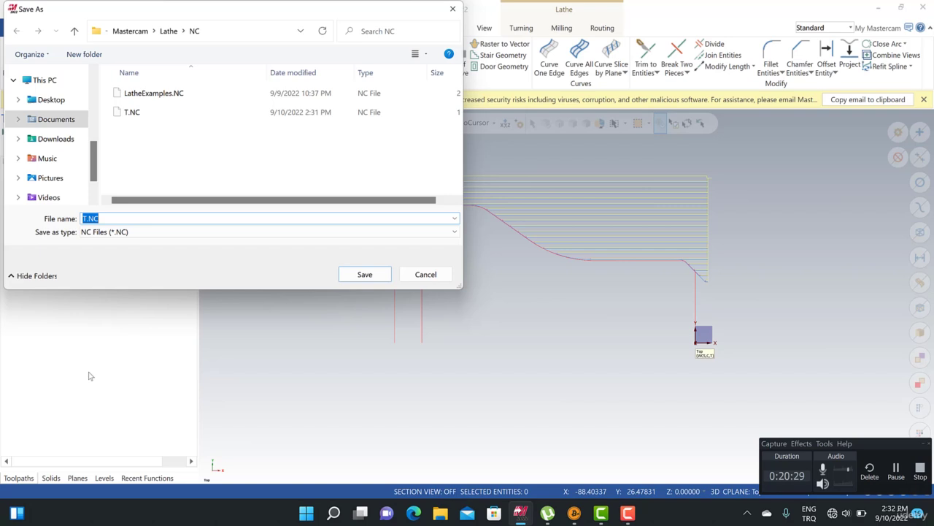
{"action": "left_click", "coordinate": [364, 277]}
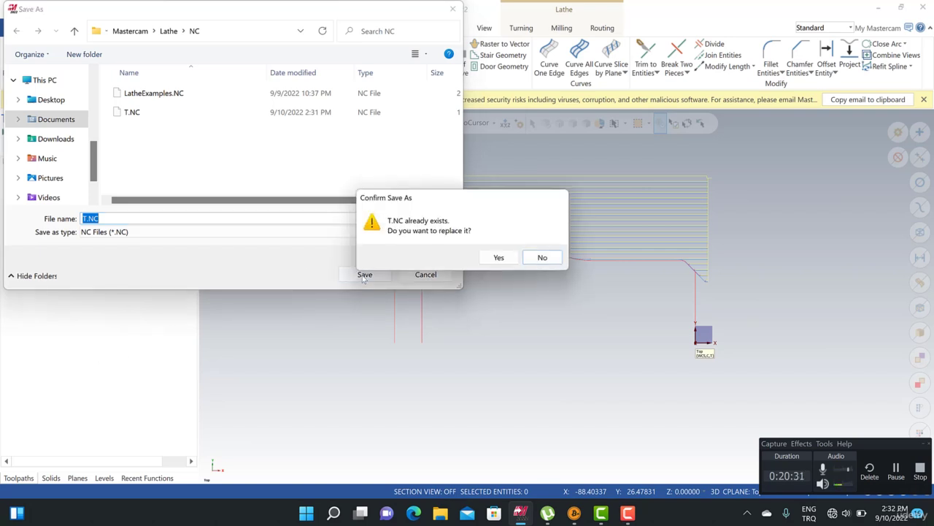
{"action": "left_click", "coordinate": [499, 257]}
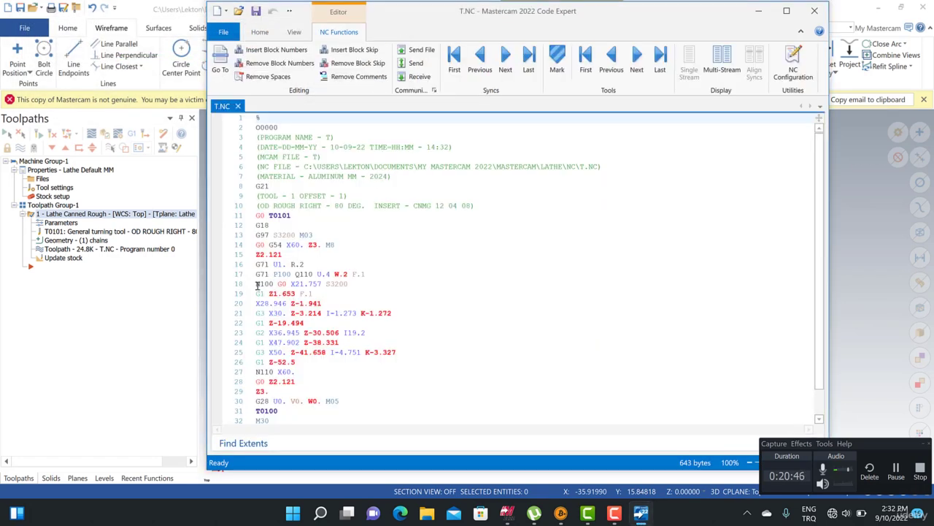
{"action": "left_click_drag", "start_coordinate": [256, 284], "coordinate": [301, 371]}
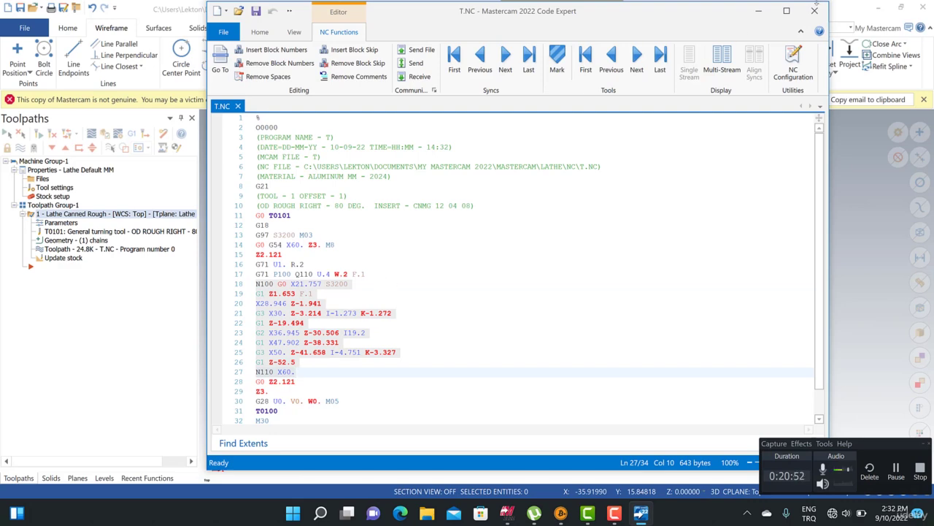
{"action": "left_click", "coordinate": [758, 11]}
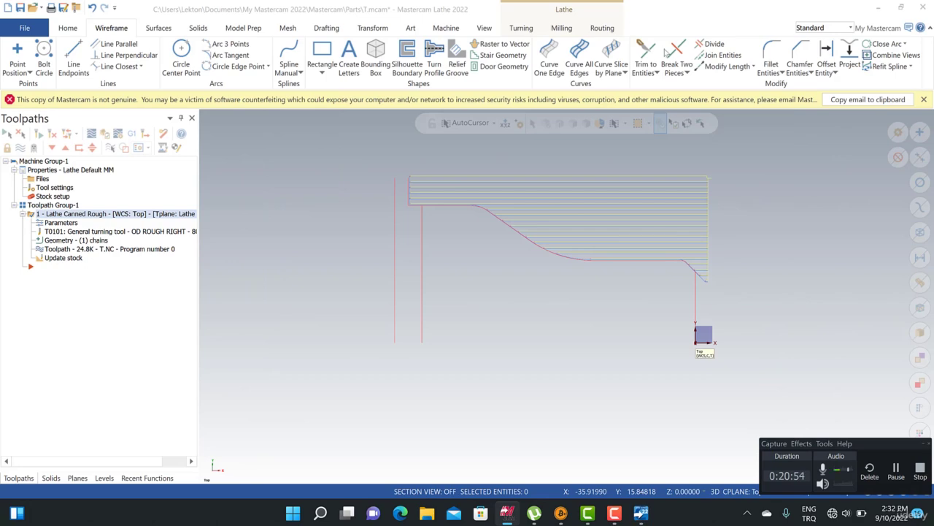
{"action": "left_click", "coordinate": [76, 224]}
{"action": "left_click", "coordinate": [406, 185]}
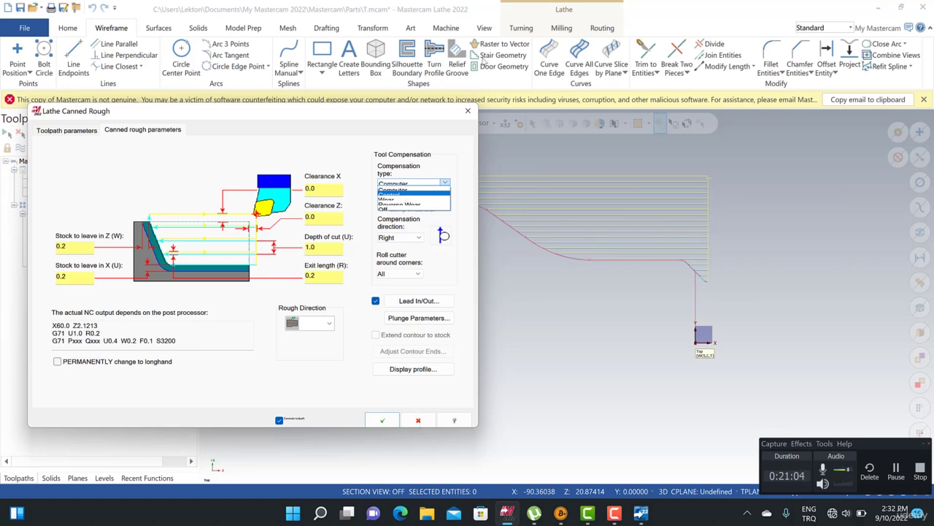
{"action": "left_click", "coordinate": [467, 111]}
{"action": "left_click", "coordinate": [468, 111]}
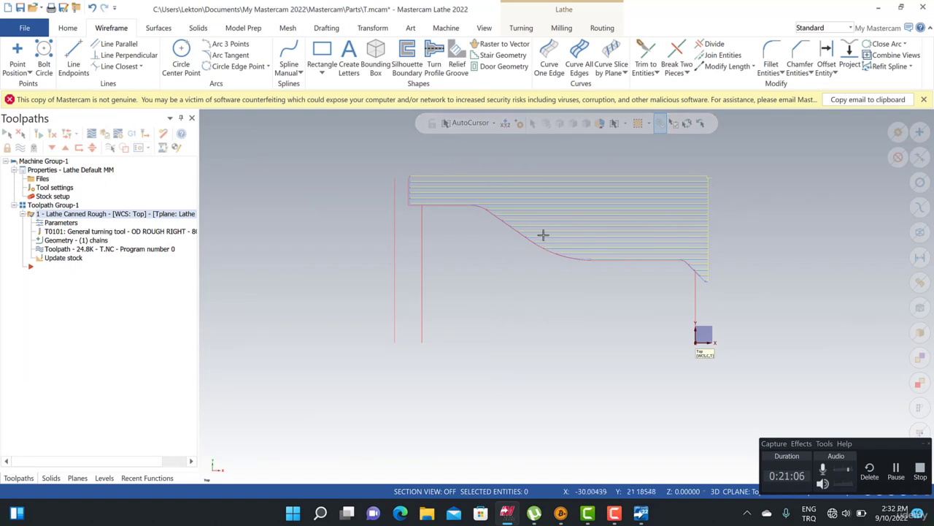
Preview the canned rough operation's compensated profile against the part contour, without saving the preview as geometry
{"action": "scroll", "coordinate": [543, 234], "scroll_direction": "up", "scroll_amount": 5}
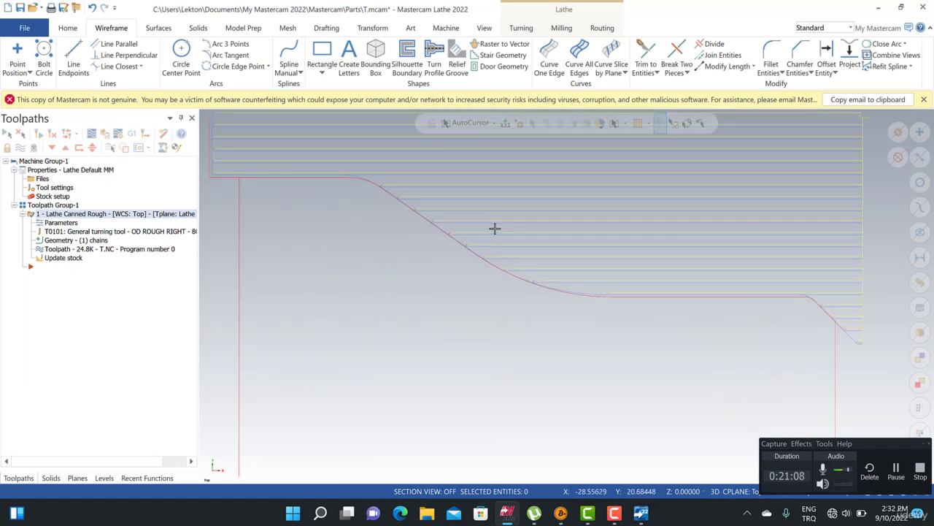
{"action": "scroll", "coordinate": [479, 209], "scroll_direction": "down", "scroll_amount": 1}
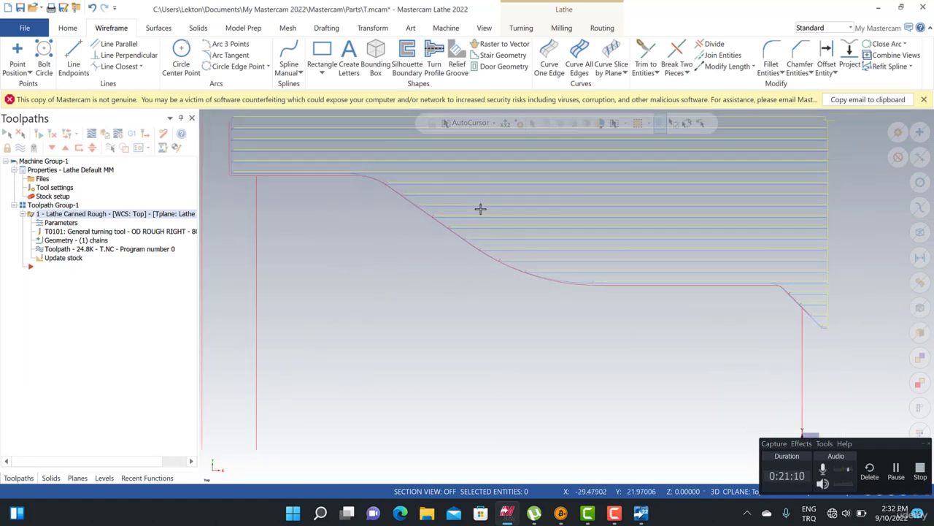
{"action": "scroll", "coordinate": [481, 208], "scroll_direction": "down", "scroll_amount": 1}
{"action": "left_click", "coordinate": [58, 223]}
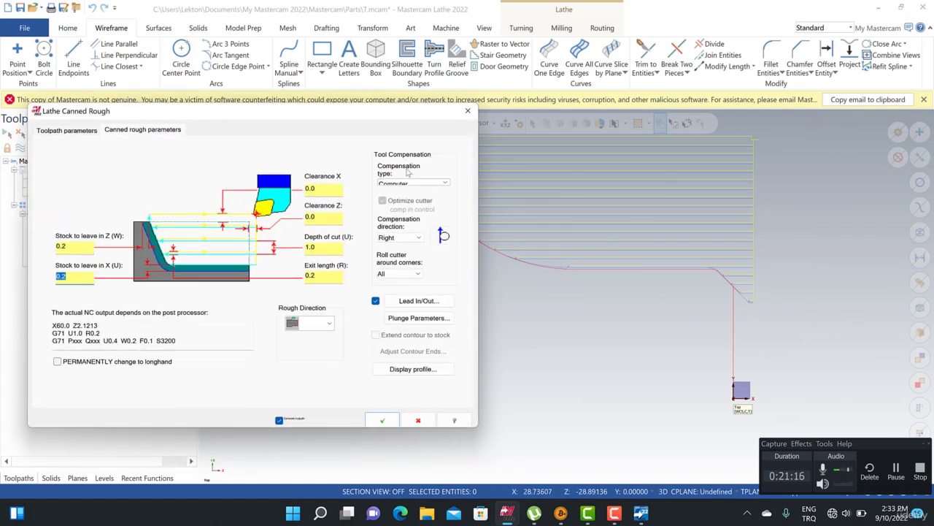
{"action": "left_click", "coordinate": [400, 369]}
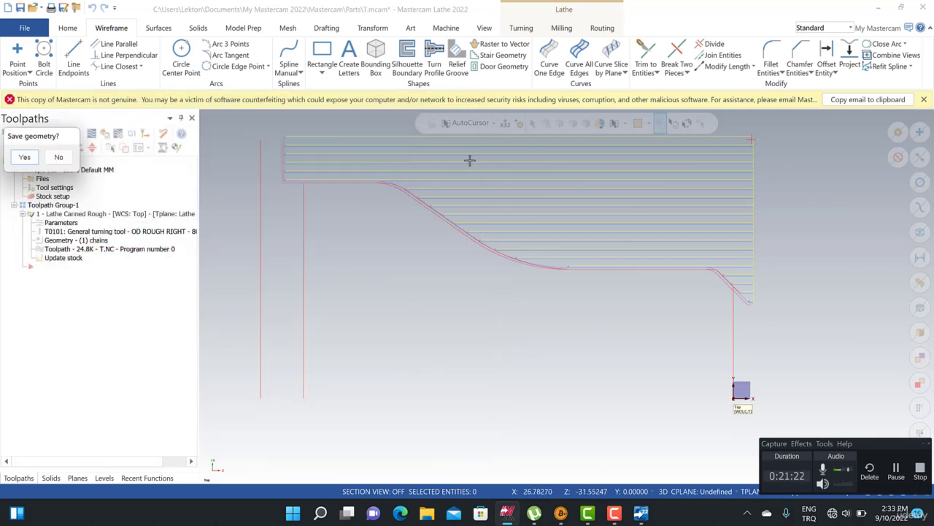
{"action": "scroll", "coordinate": [456, 203], "scroll_direction": "up", "scroll_amount": 4}
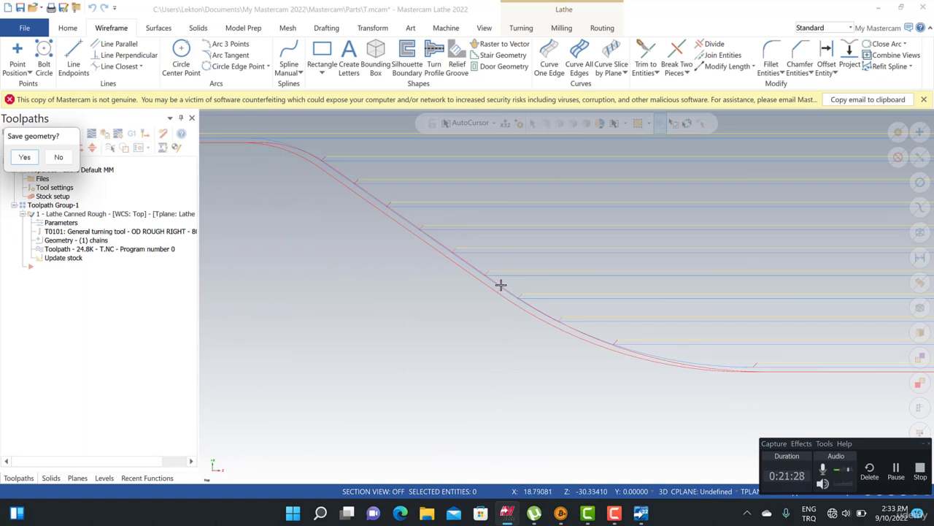
{"action": "scroll", "coordinate": [484, 263], "scroll_direction": "down", "scroll_amount": 4}
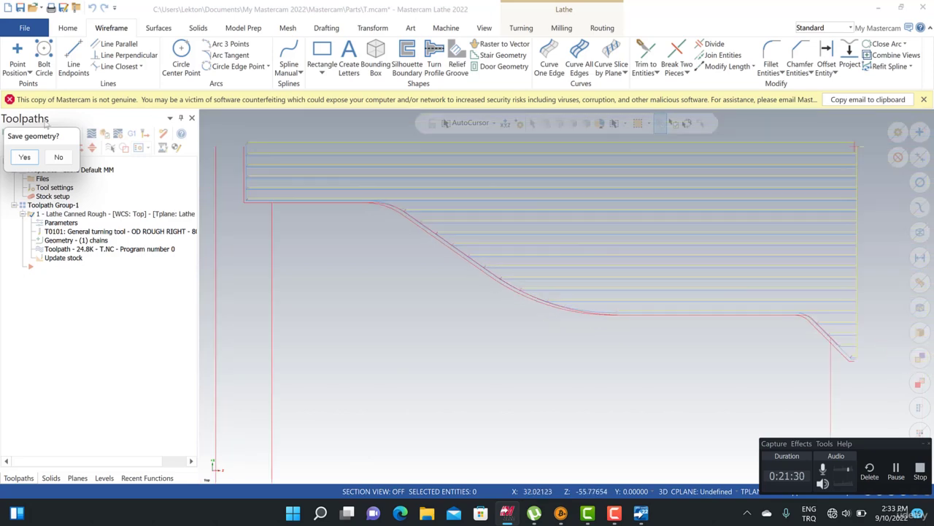
{"action": "left_click", "coordinate": [59, 158]}
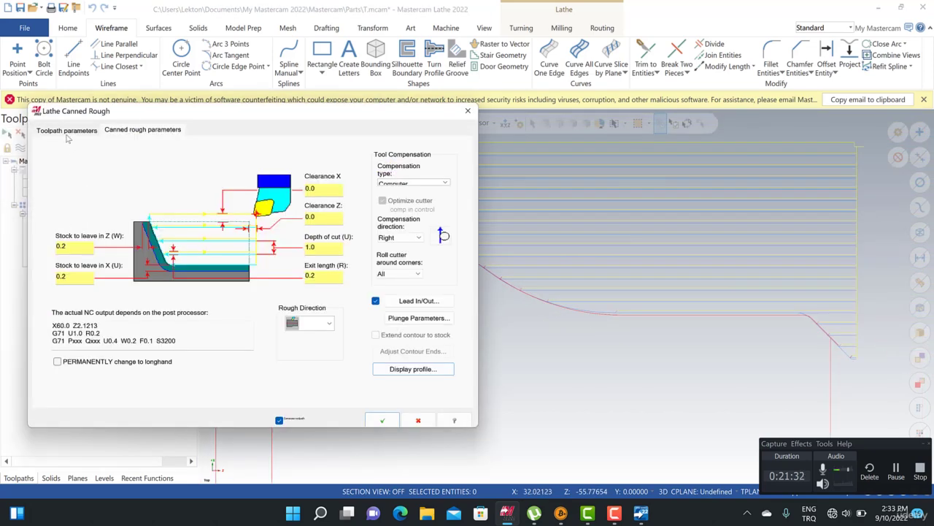
Set the corner radius of tool T0101's insert to 04 and regenerate the canned rough toolpath
{"action": "left_click", "coordinate": [67, 130]}
{"action": "double_click", "coordinate": [64, 155]}
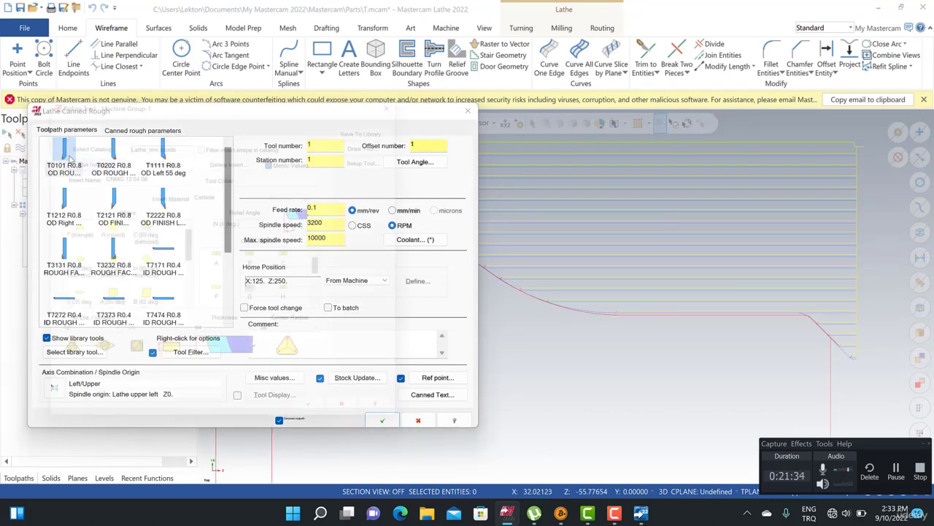
{"action": "left_click", "coordinate": [305, 339]}
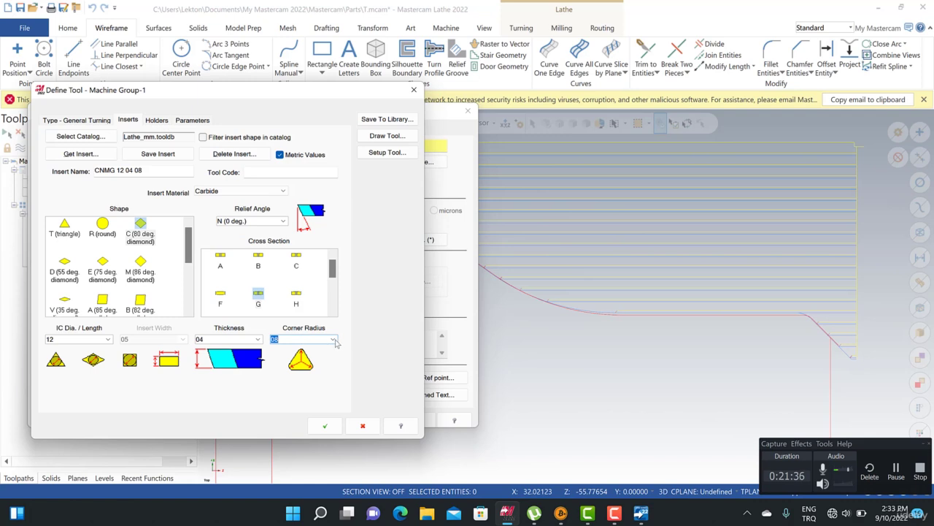
{"action": "left_click", "coordinate": [334, 339]}
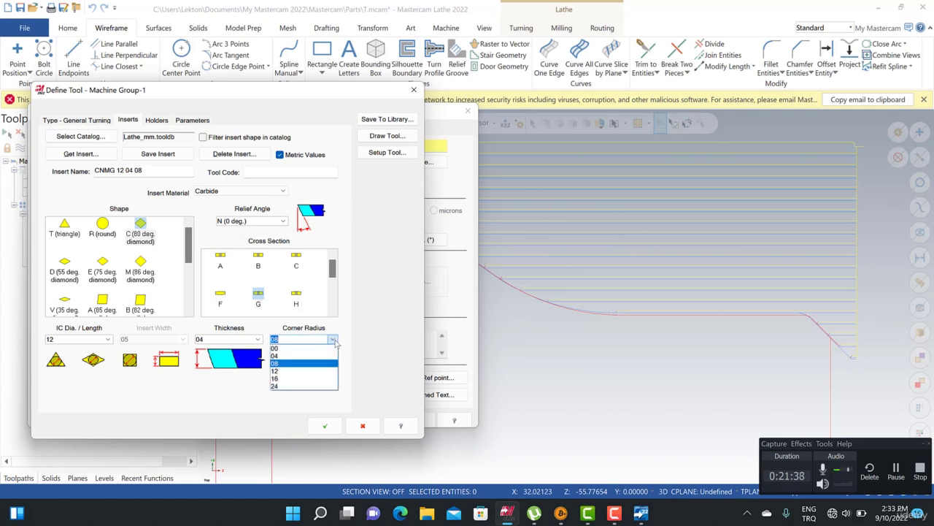
{"action": "left_click", "coordinate": [283, 356]}
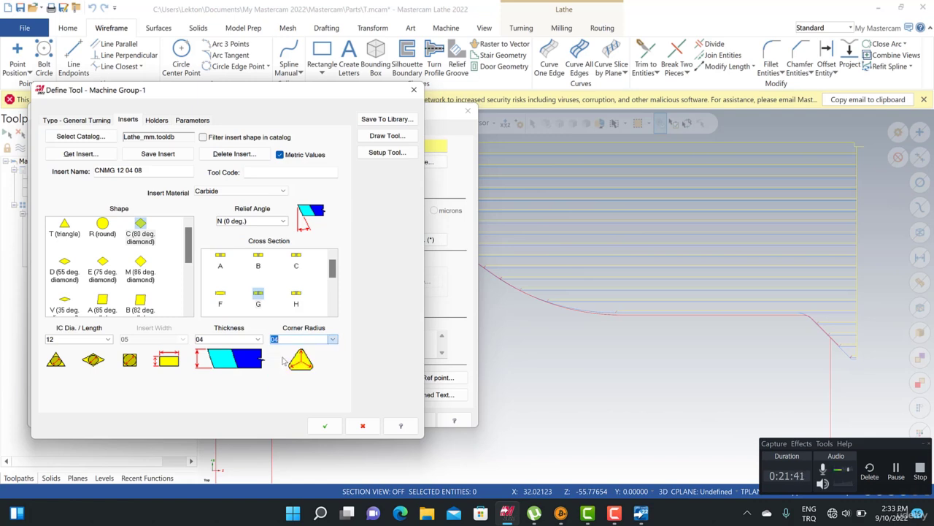
{"action": "left_click", "coordinate": [325, 425]}
{"action": "left_click", "coordinate": [381, 421]}
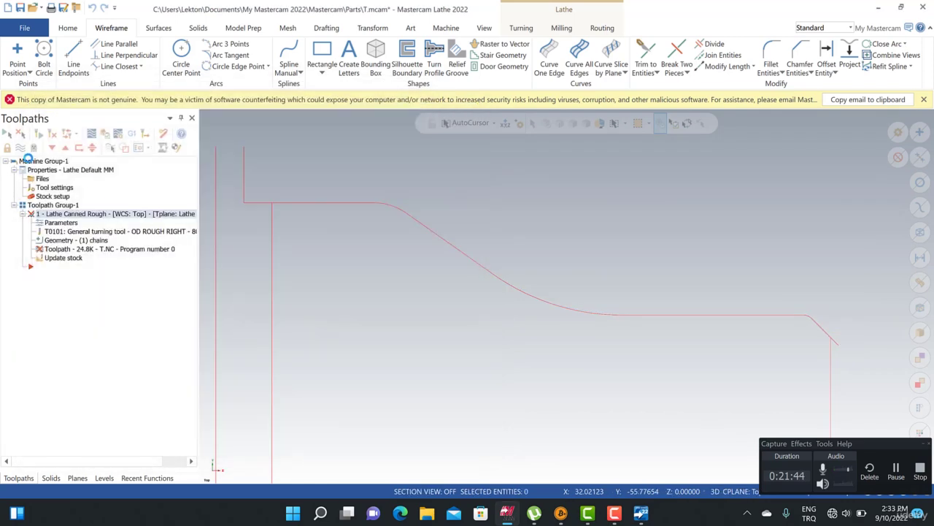
{"action": "left_click", "coordinate": [51, 135]}
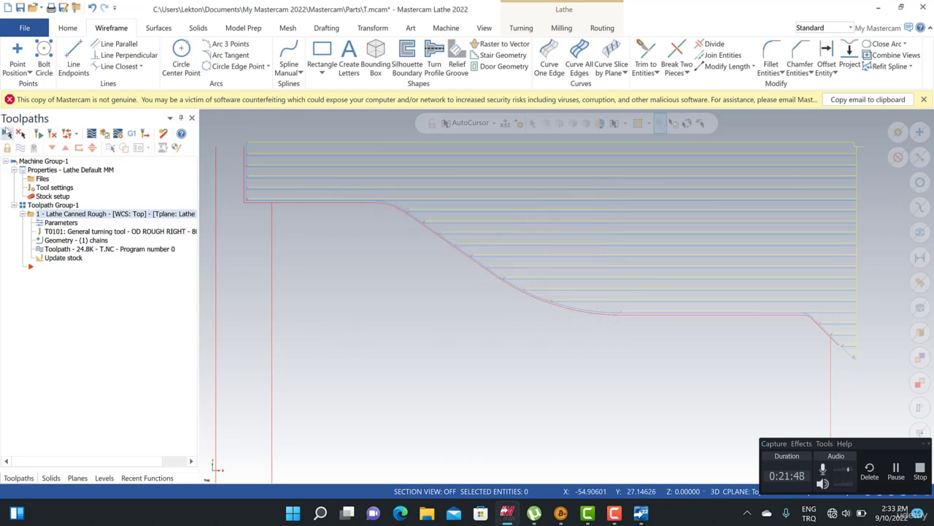
Hide the canned rough toolpath, then display the operation's compensated profile and save it as geometry
{"action": "left_click", "coordinate": [8, 134]}
{"action": "left_click", "coordinate": [21, 148]}
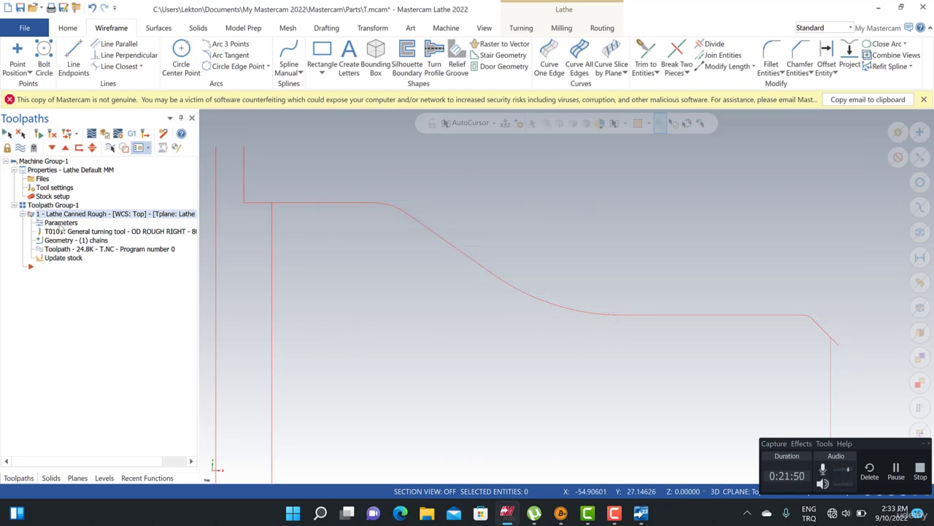
{"action": "left_click", "coordinate": [61, 223]}
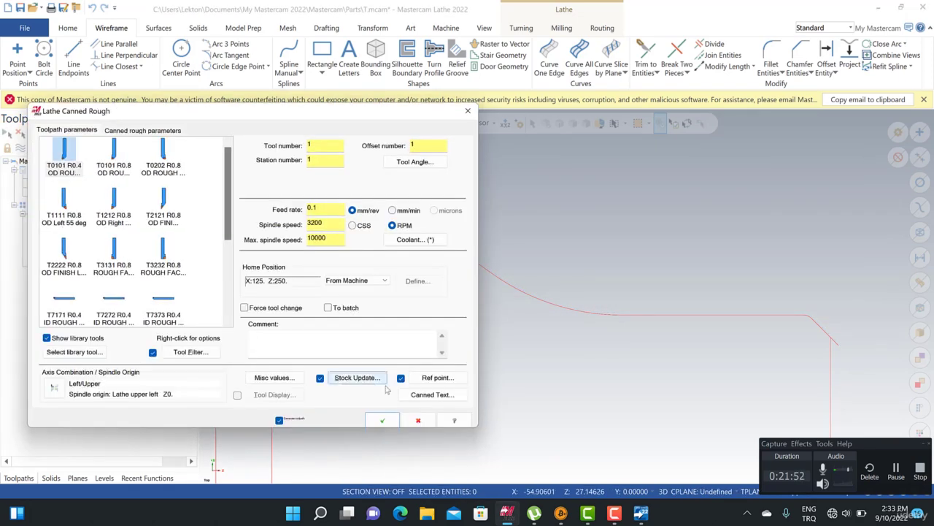
{"action": "left_click", "coordinate": [139, 130]}
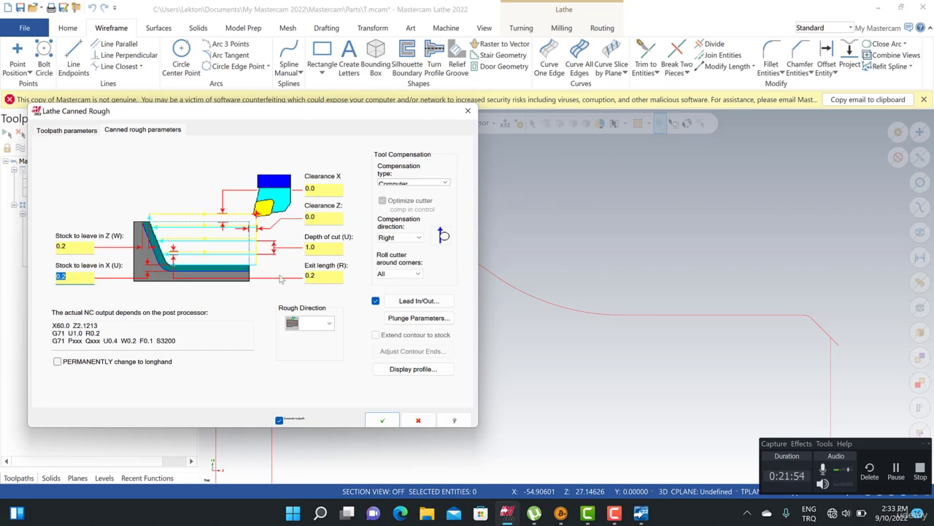
{"action": "left_click", "coordinate": [392, 367]}
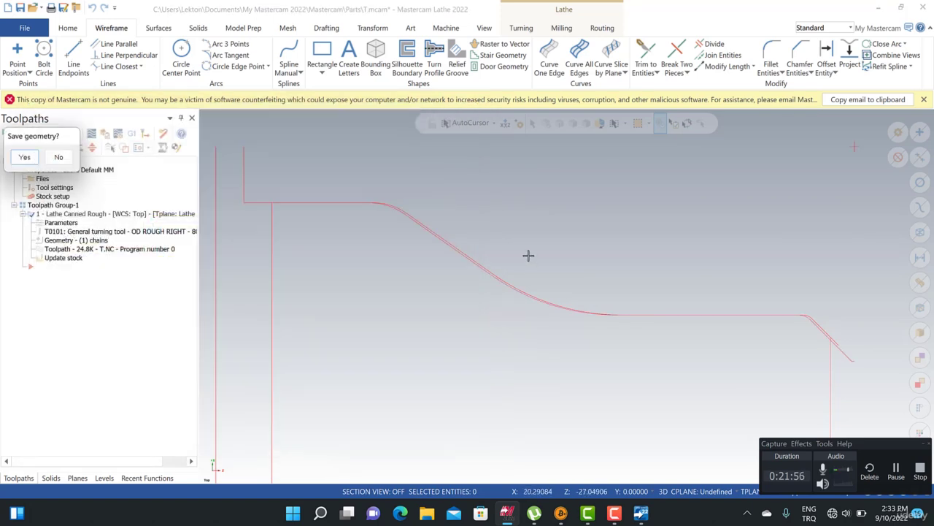
{"action": "scroll", "coordinate": [563, 286], "scroll_direction": "up", "scroll_amount": 2}
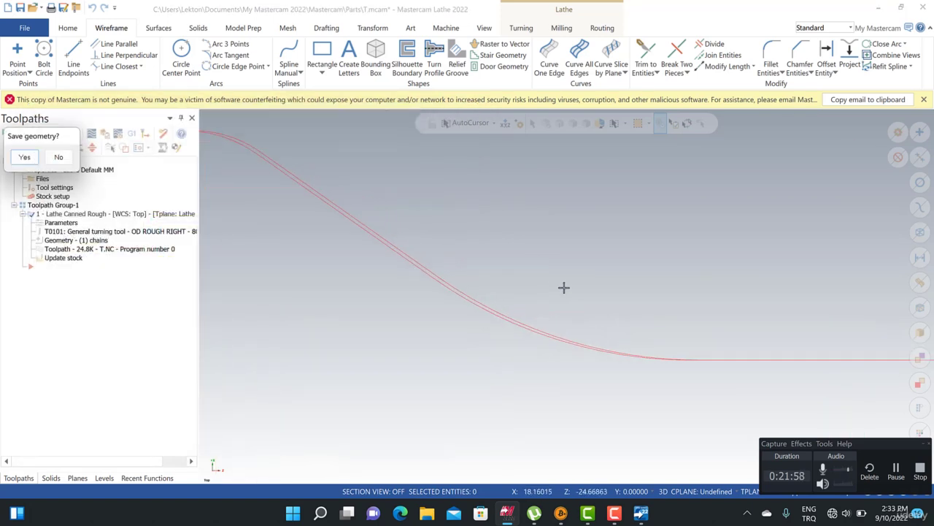
{"action": "scroll", "coordinate": [564, 286], "scroll_direction": "down", "scroll_amount": 3}
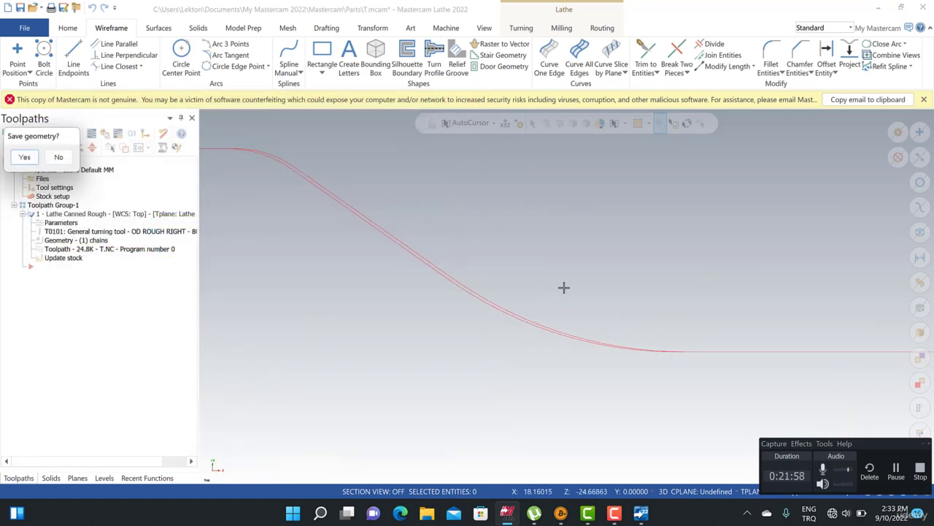
{"action": "left_click", "coordinate": [23, 158]}
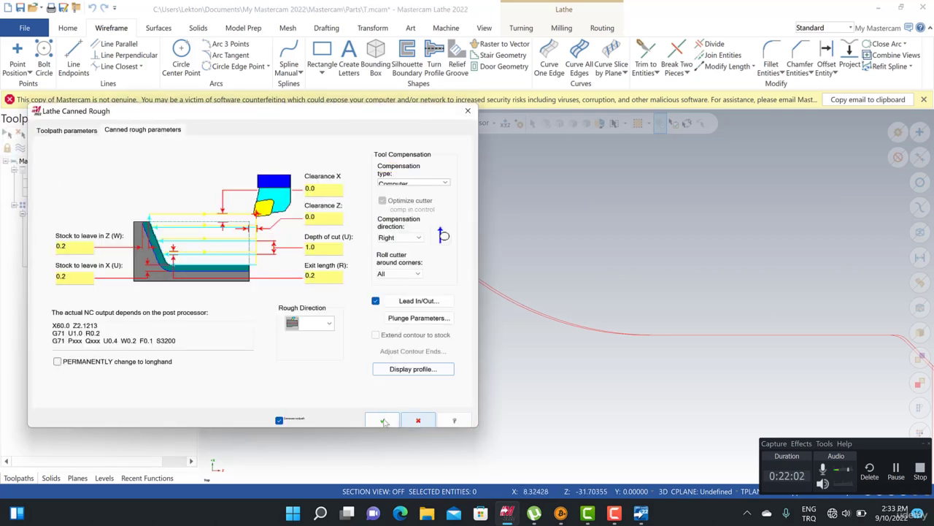
Change the corner radius of tool T0101's insert again and accept the canned rough operation's parameters
{"action": "left_click", "coordinate": [76, 132]}
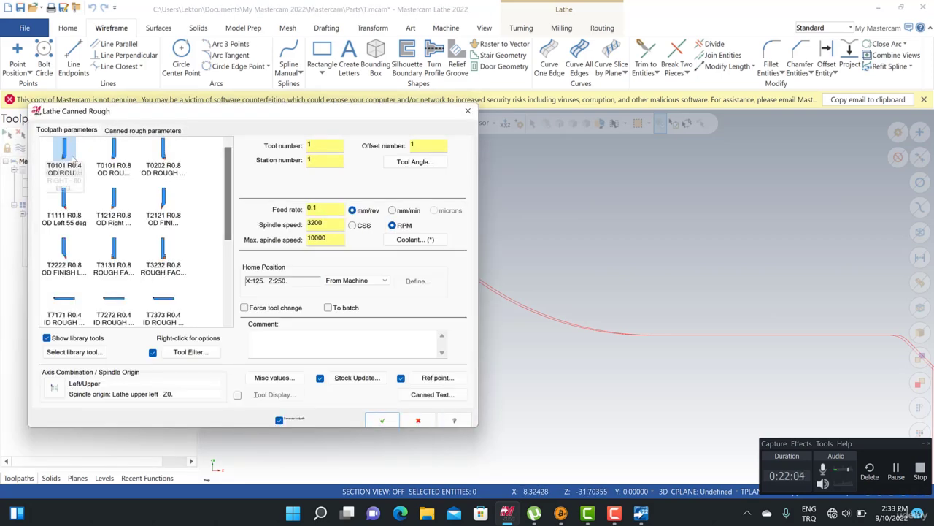
{"action": "double_click", "coordinate": [72, 158]}
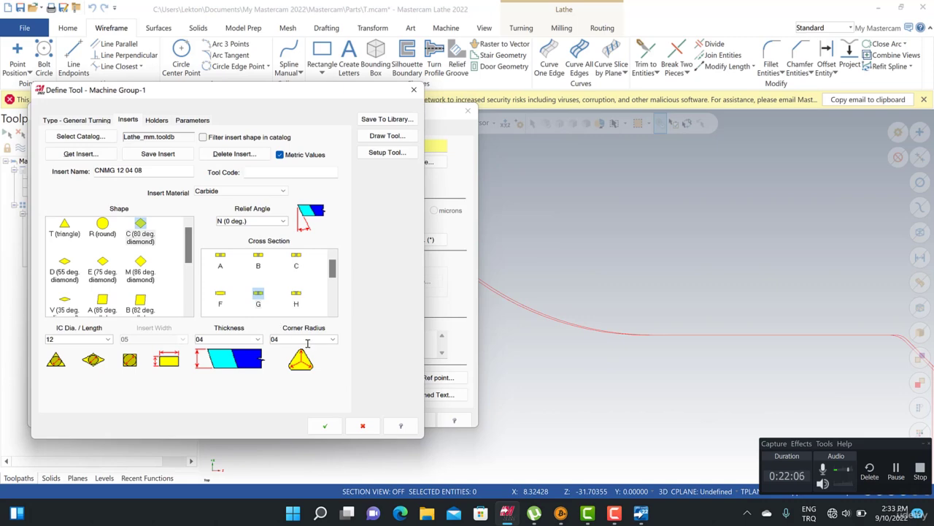
{"action": "left_click", "coordinate": [321, 340]}
{"action": "left_click", "coordinate": [314, 368]}
{"action": "left_click", "coordinate": [325, 425]}
{"action": "left_click", "coordinate": [370, 422]}
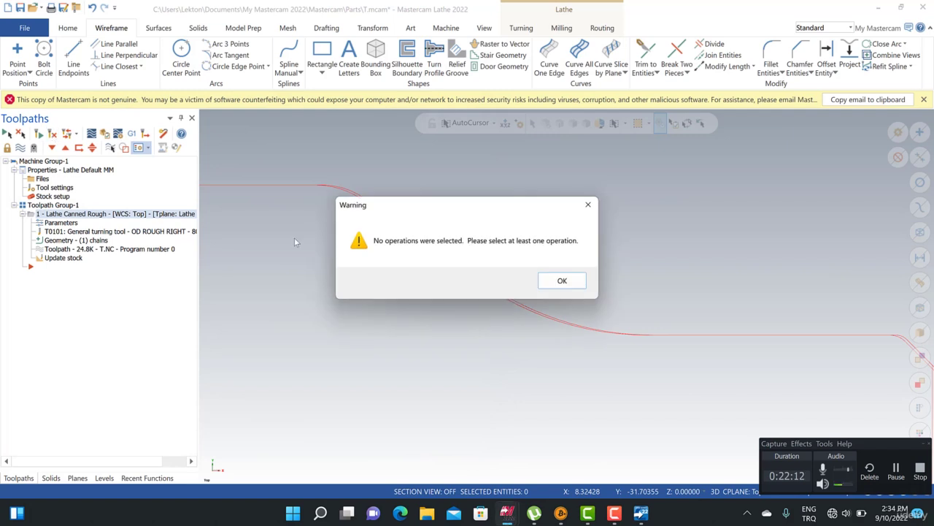
{"action": "left_click", "coordinate": [559, 282]}
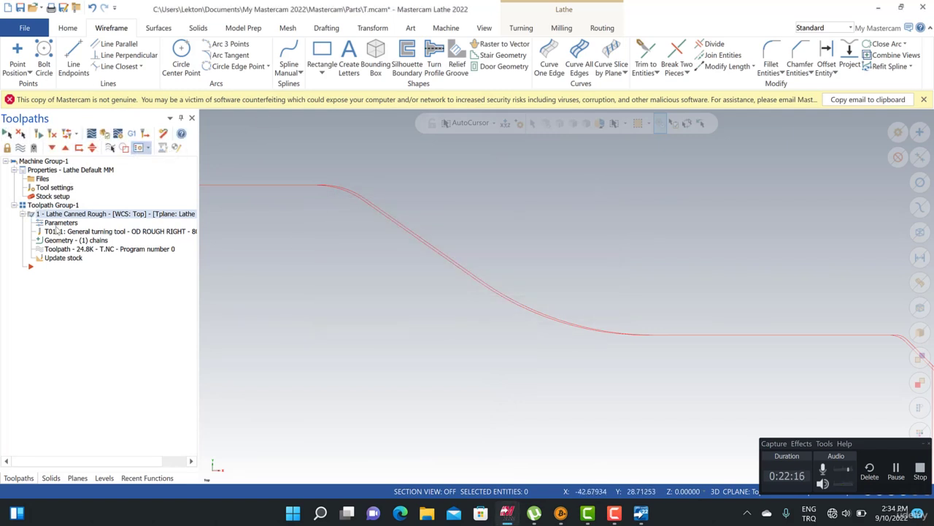
Hide the regenerated canned rough toolpath, save the new compensated profile as geometry, and compare it with the earlier curves along the taper
{"action": "left_click", "coordinate": [21, 149]}
{"action": "left_click", "coordinate": [22, 149]}
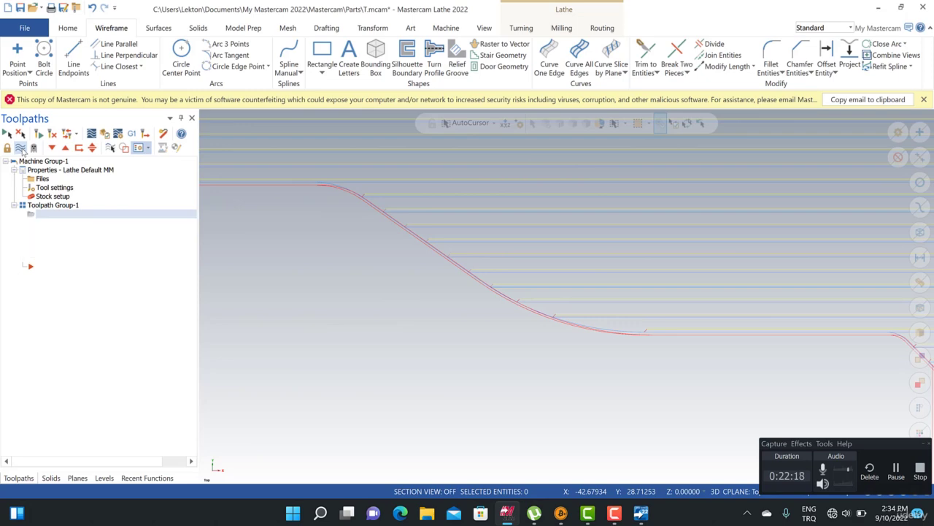
{"action": "left_click", "coordinate": [61, 222]}
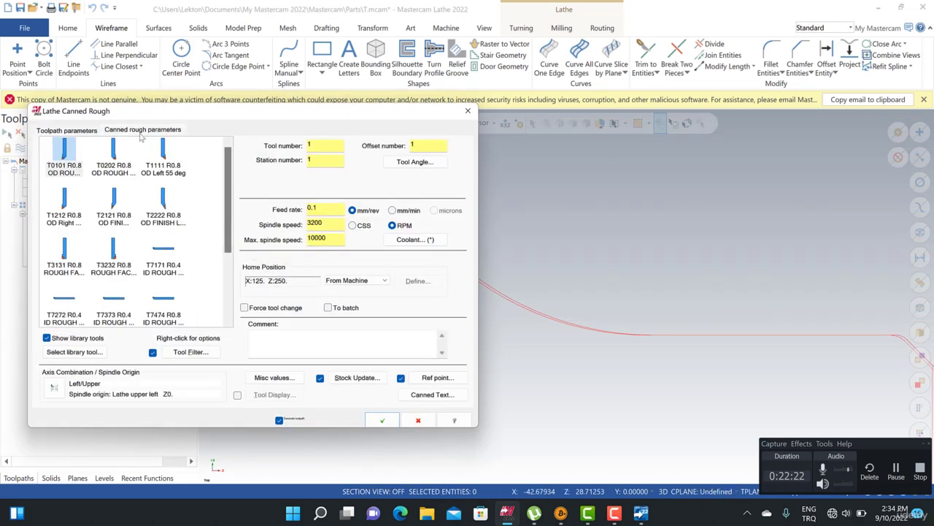
{"action": "left_click", "coordinate": [143, 131]}
{"action": "left_click", "coordinate": [411, 369]}
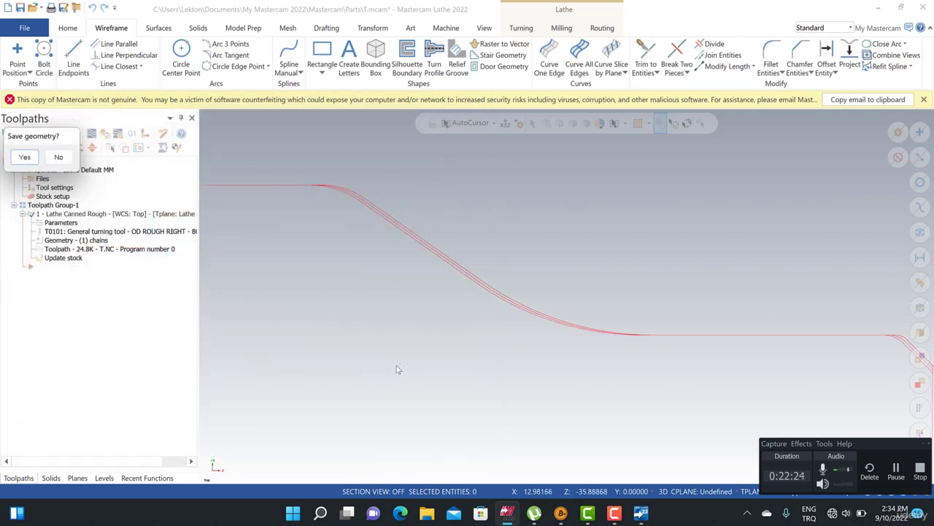
{"action": "left_click", "coordinate": [25, 158]}
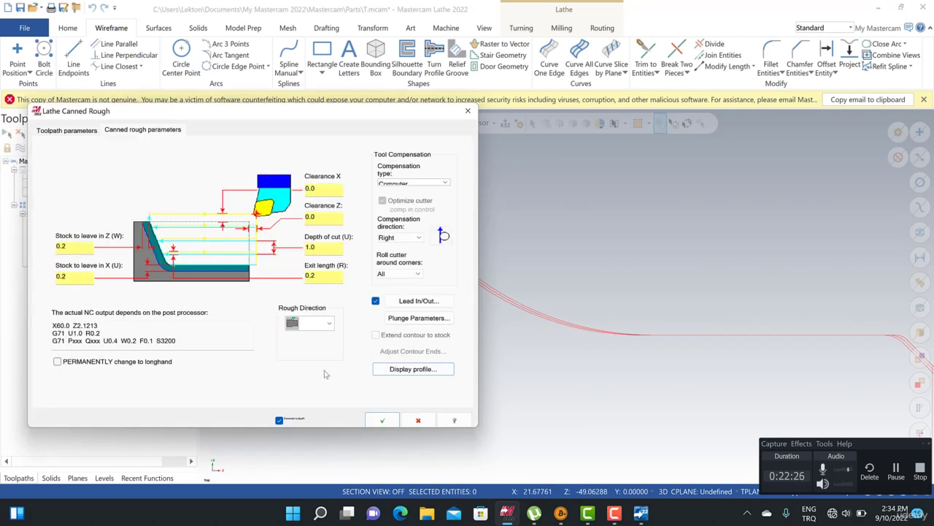
{"action": "left_click", "coordinate": [382, 420]}
{"action": "scroll", "coordinate": [528, 306], "scroll_direction": "up", "scroll_amount": 3}
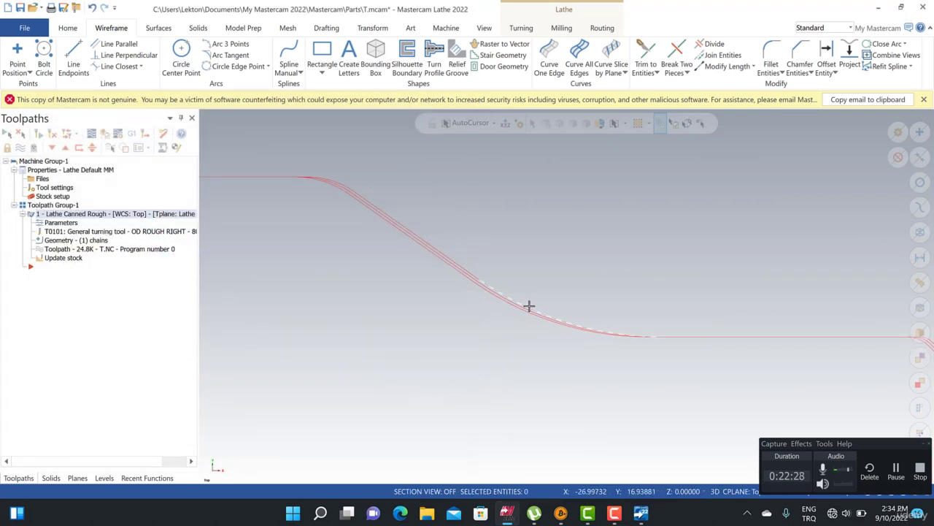
{"action": "scroll", "coordinate": [555, 312], "scroll_direction": "up", "scroll_amount": 2}
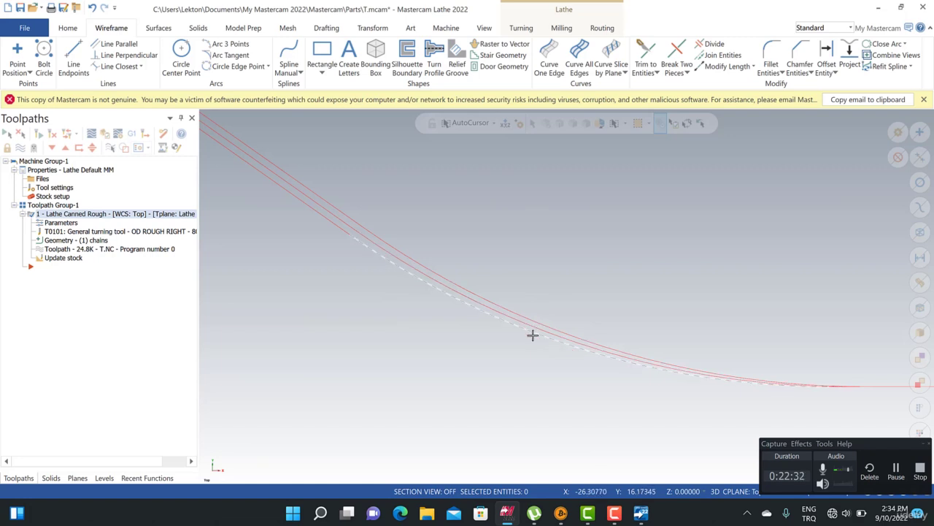
{"action": "scroll", "coordinate": [521, 230], "scroll_direction": "down", "scroll_amount": 5}
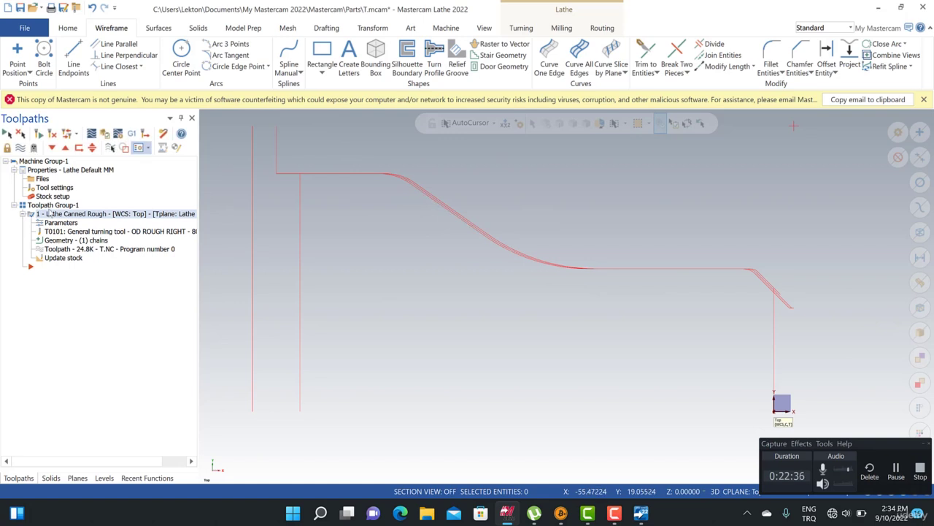
Try to undo the latest changes, declining to delete the geometry that the toolpath uses
{"action": "left_click", "coordinate": [92, 8]}
{"action": "left_click", "coordinate": [90, 10]}
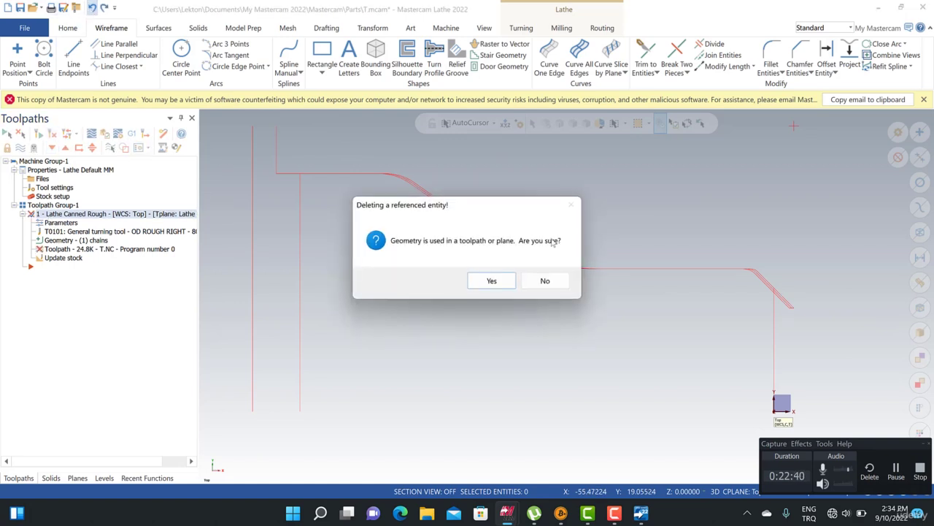
{"action": "left_click", "coordinate": [546, 282]}
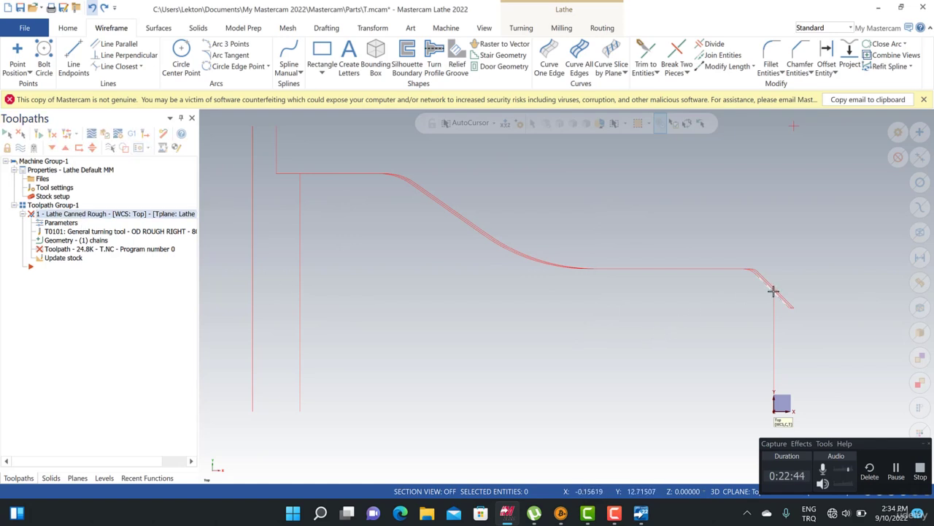
Examine the offsets between the compensated profiles and the part contour at the front chamfer and across the whole part
{"action": "scroll", "coordinate": [794, 302], "scroll_direction": "up", "scroll_amount": 3}
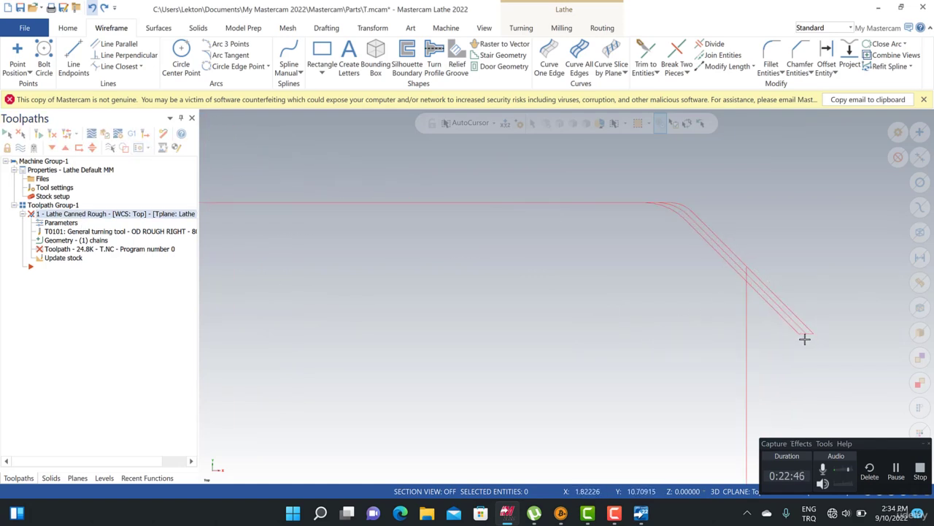
{"action": "scroll", "coordinate": [813, 319], "scroll_direction": "down", "scroll_amount": 4}
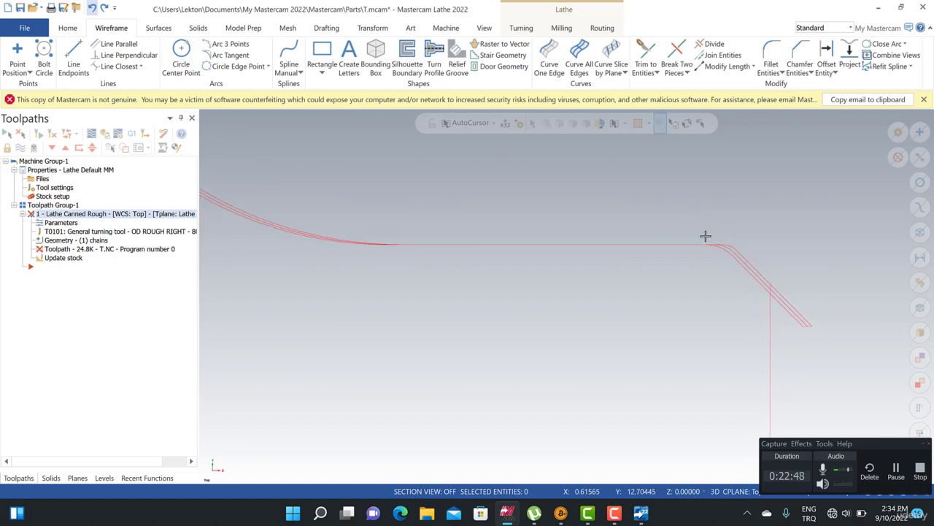
{"action": "scroll", "coordinate": [649, 207], "scroll_direction": "down", "scroll_amount": 2}
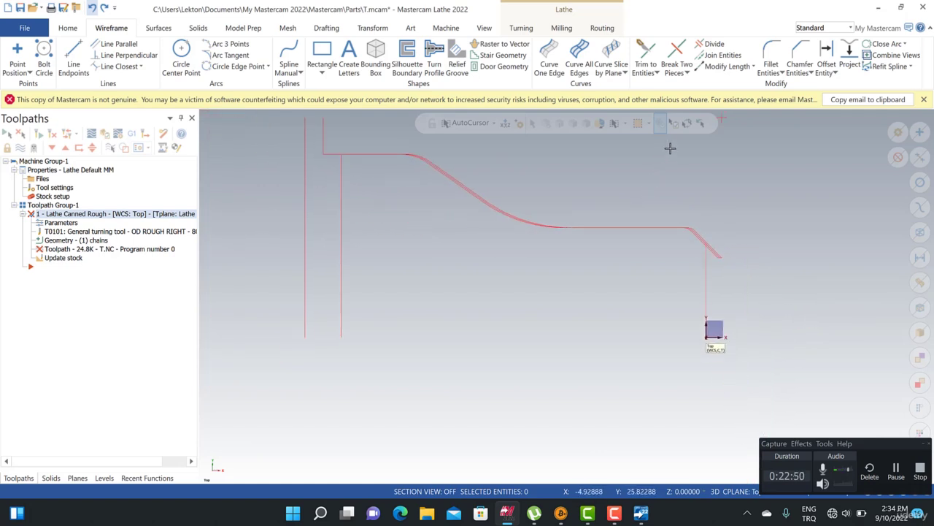
{"action": "scroll", "coordinate": [670, 148], "scroll_direction": "down", "scroll_amount": 1}
{"action": "scroll", "coordinate": [605, 289], "scroll_direction": "down", "scroll_amount": 3}
{"action": "scroll", "coordinate": [623, 180], "scroll_direction": "up", "scroll_amount": 2}
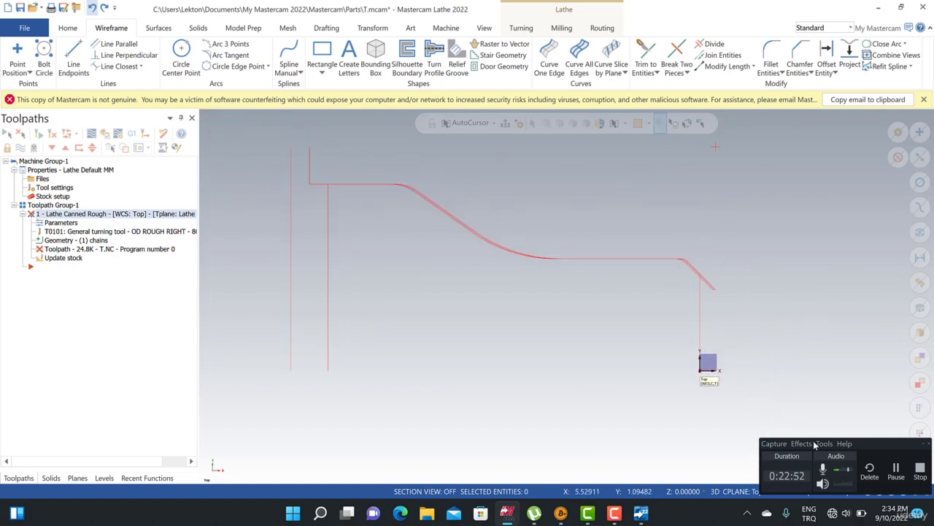